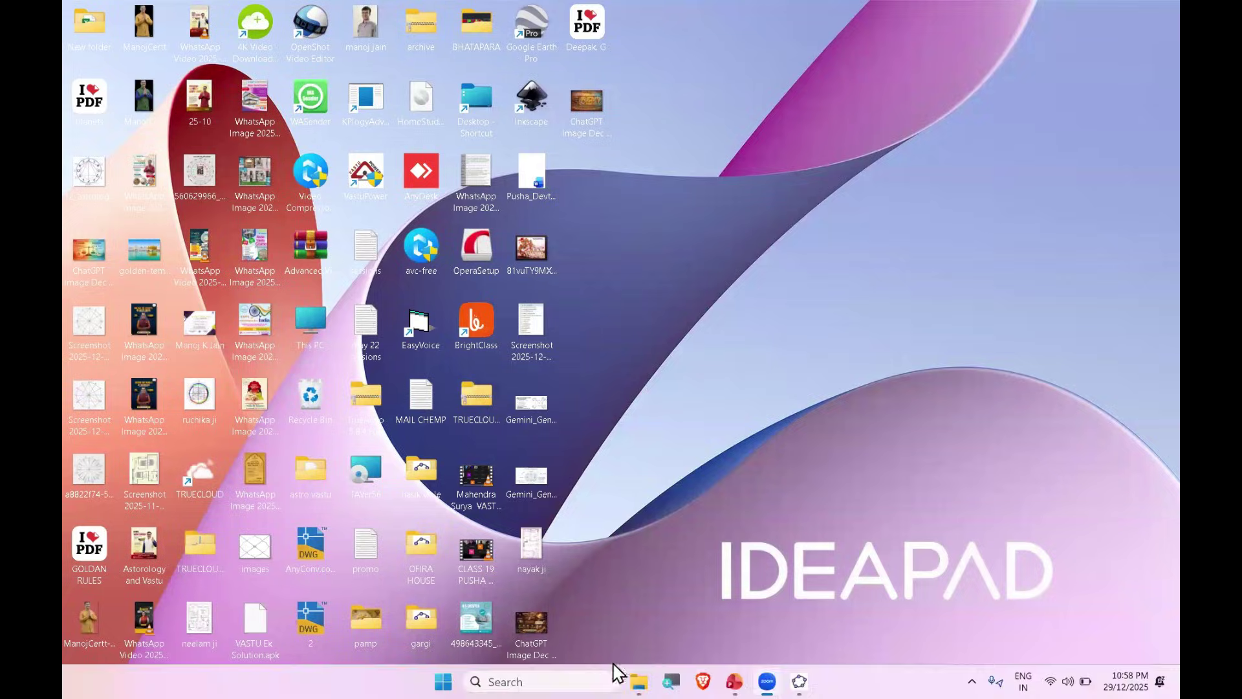
# - Open the Vastu ek solution Devta griding file from the astro vastu folder and bring its GeoGebra window to the front
pyautogui.click(641, 676)
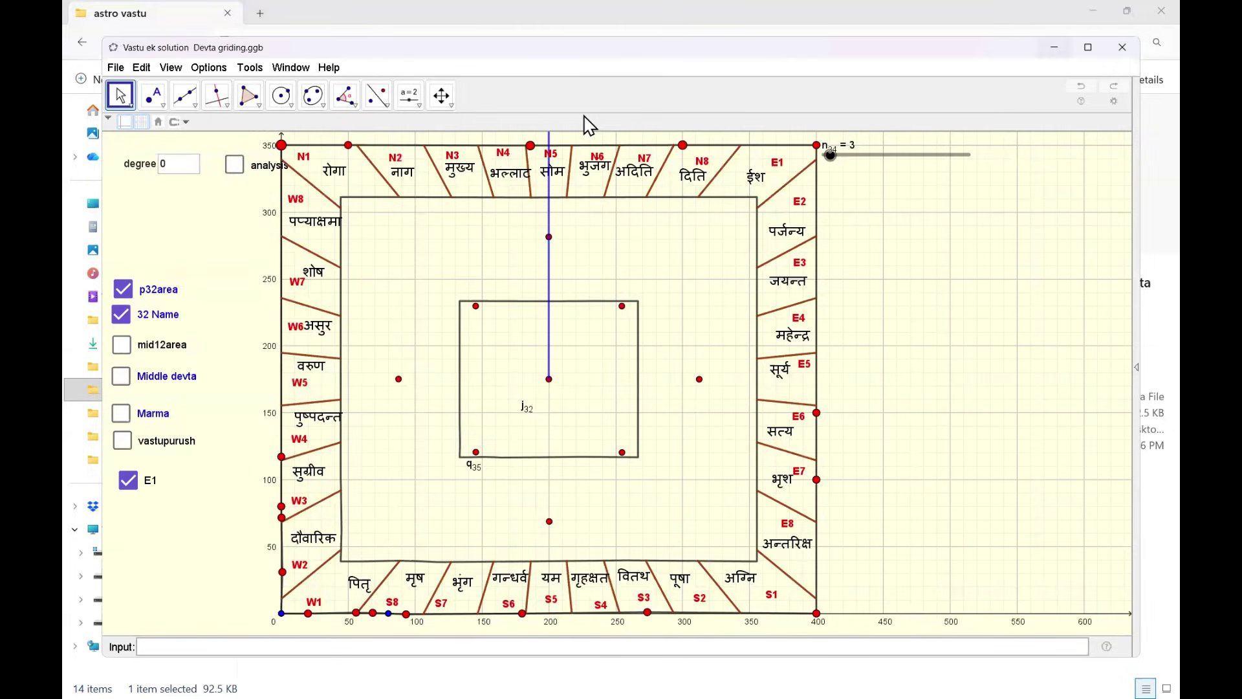
pyautogui.hotkey('alt', 'F4')
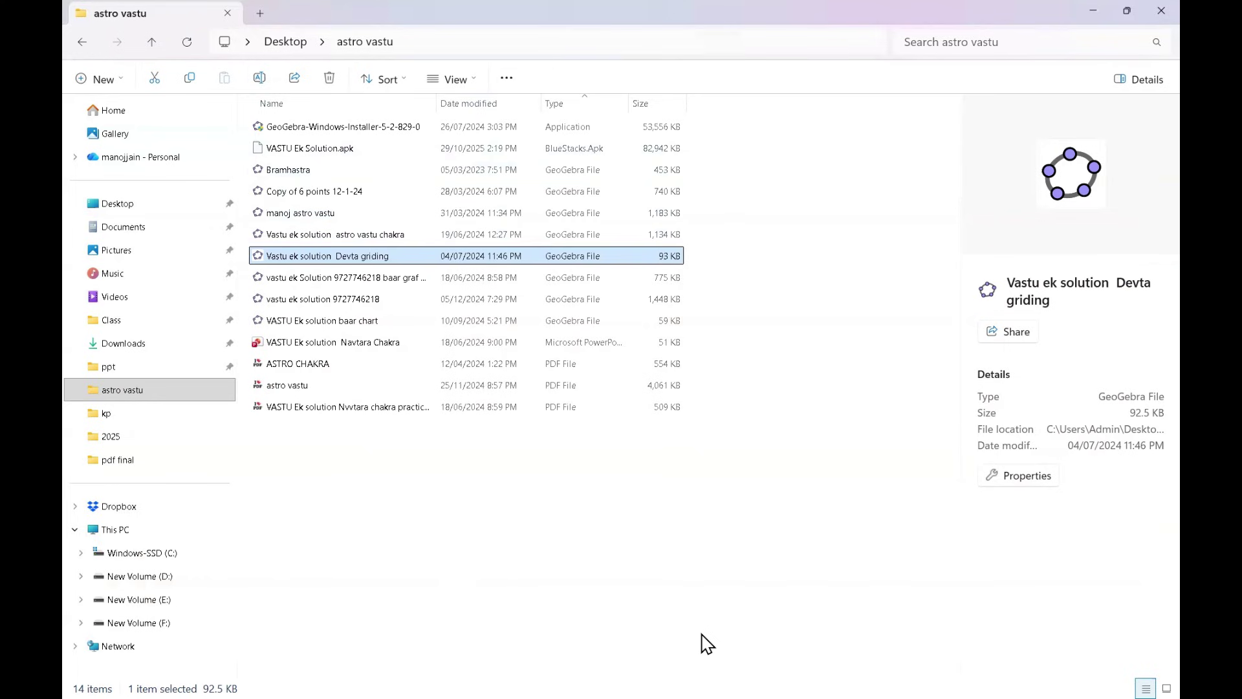
pyautogui.press('super')
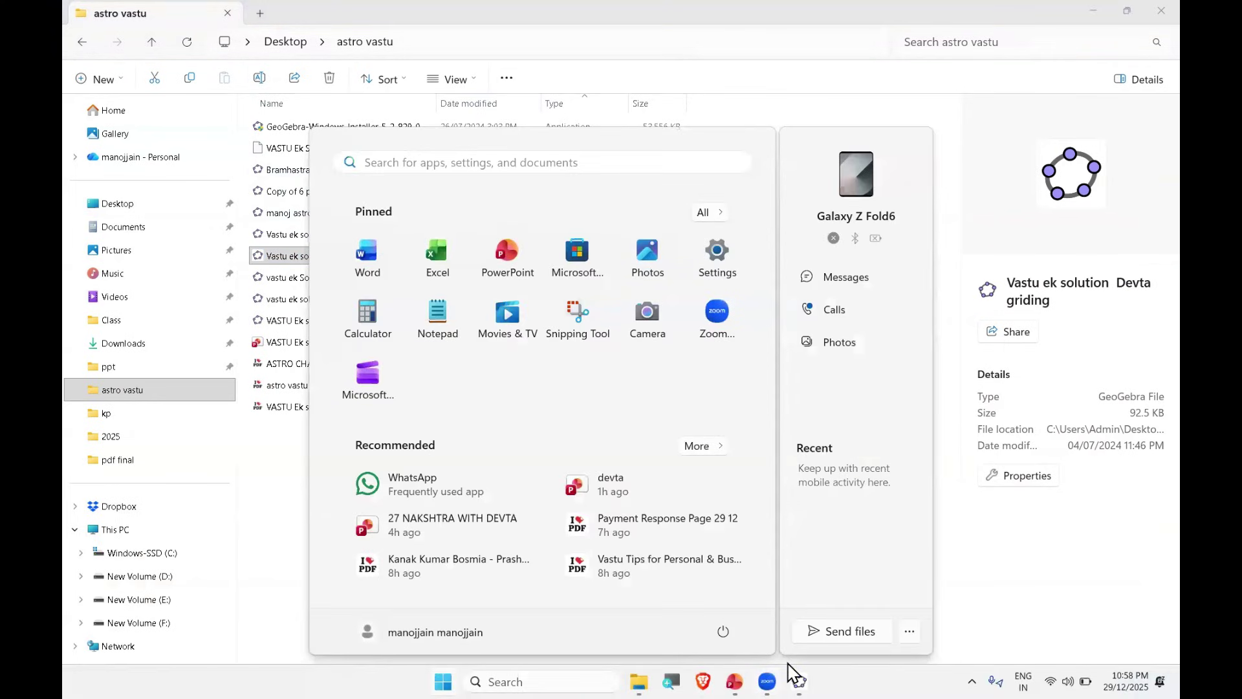
pyautogui.moveTo(793, 674)
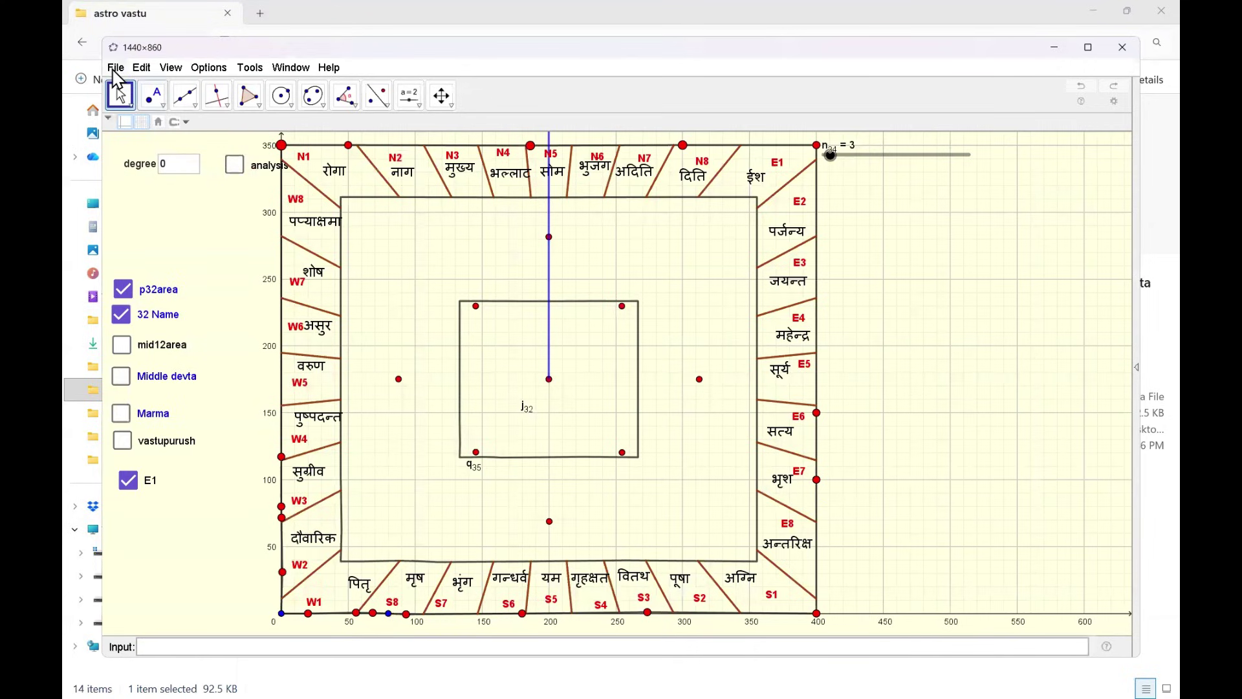
pyautogui.click(116, 70)
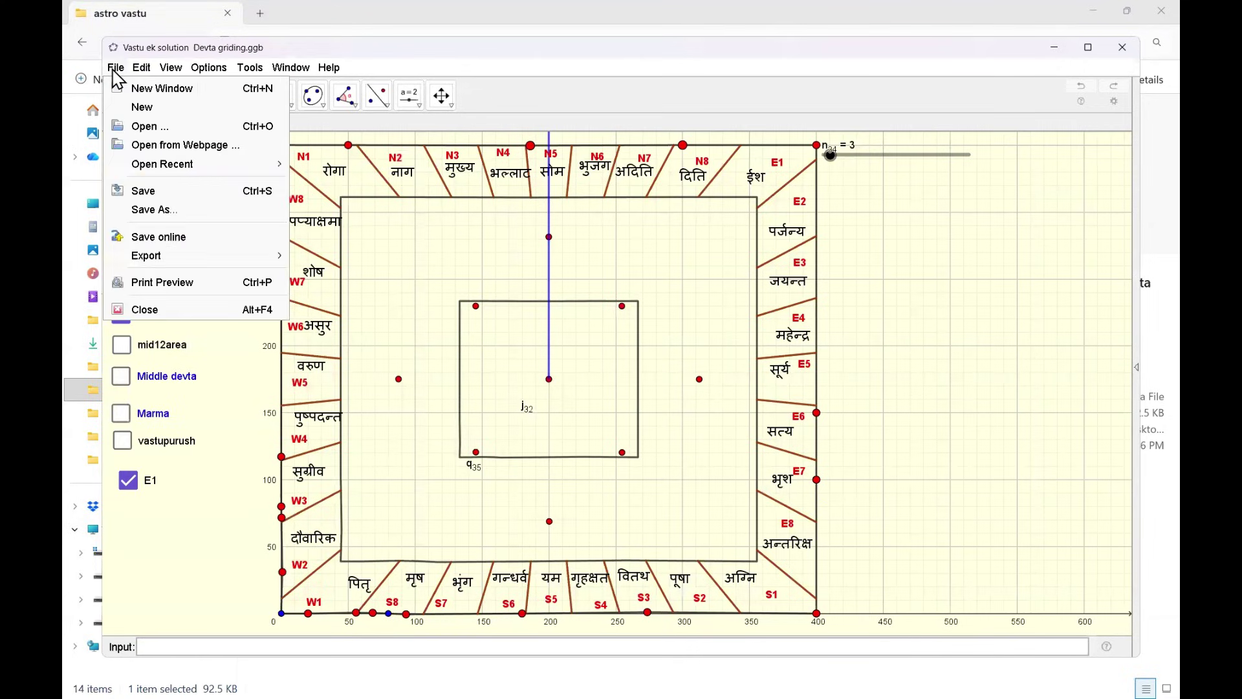
pyautogui.click(165, 127)
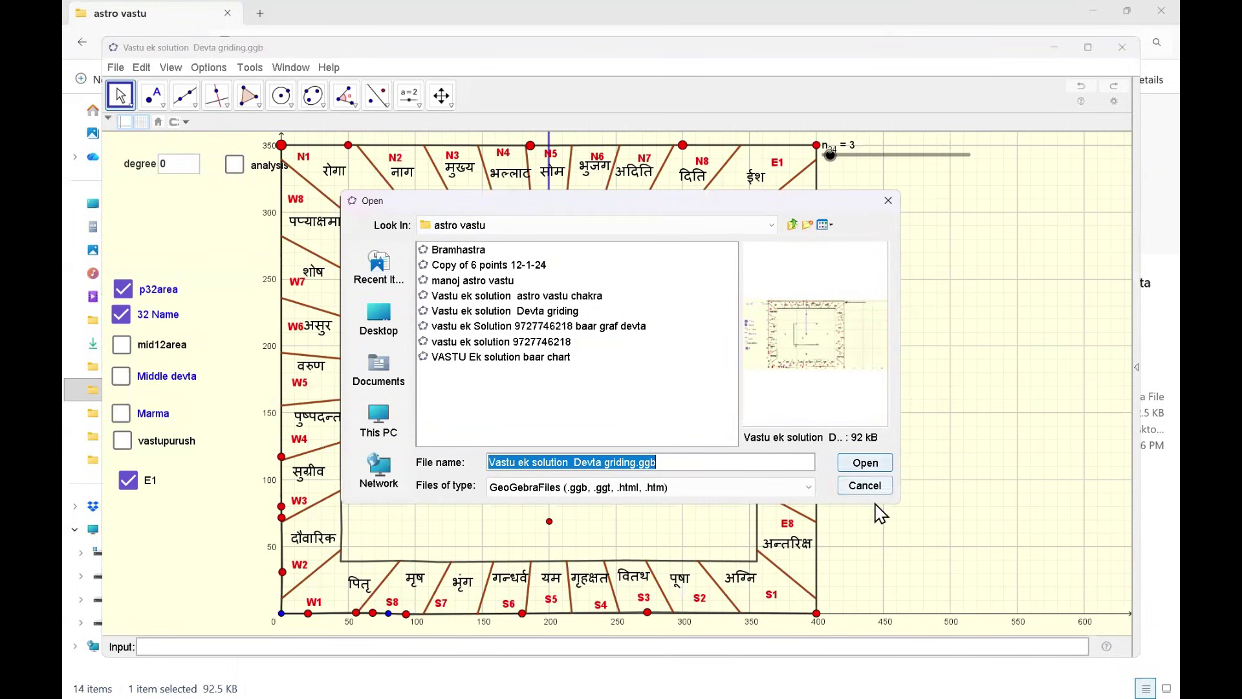
pyautogui.click(865, 486)
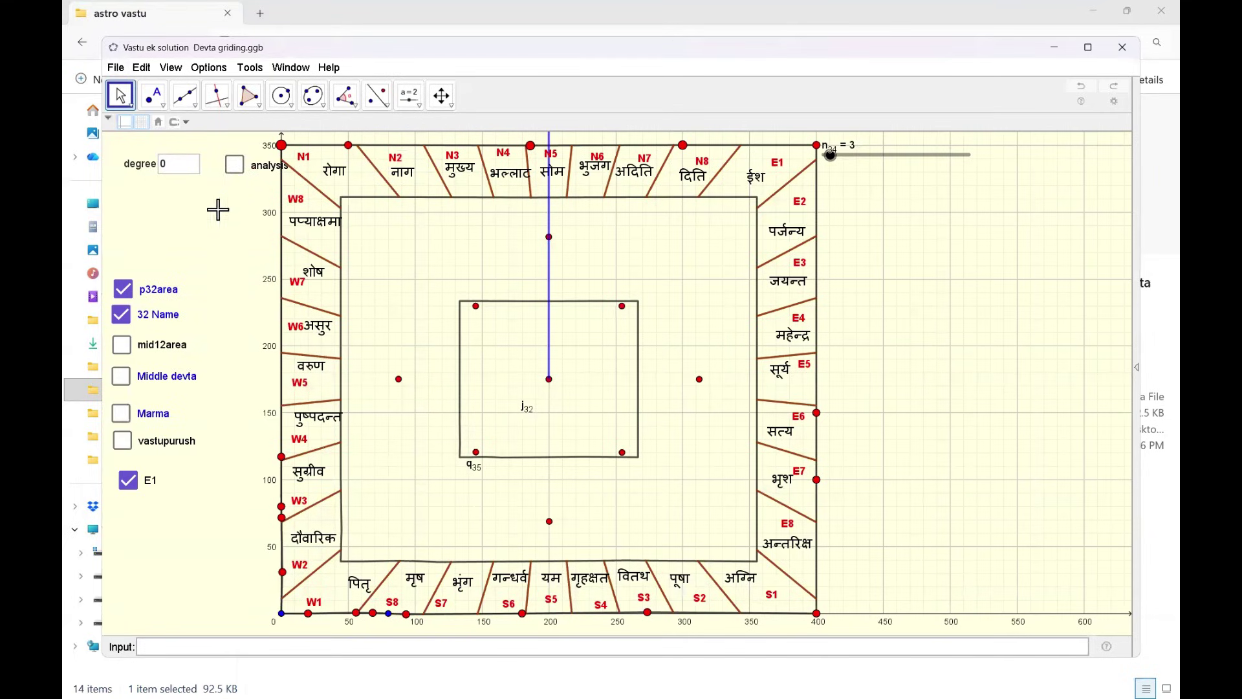
# - Show and hide the analysis options, and toggle the p32area division lines off and back on
pyautogui.click(235, 166)
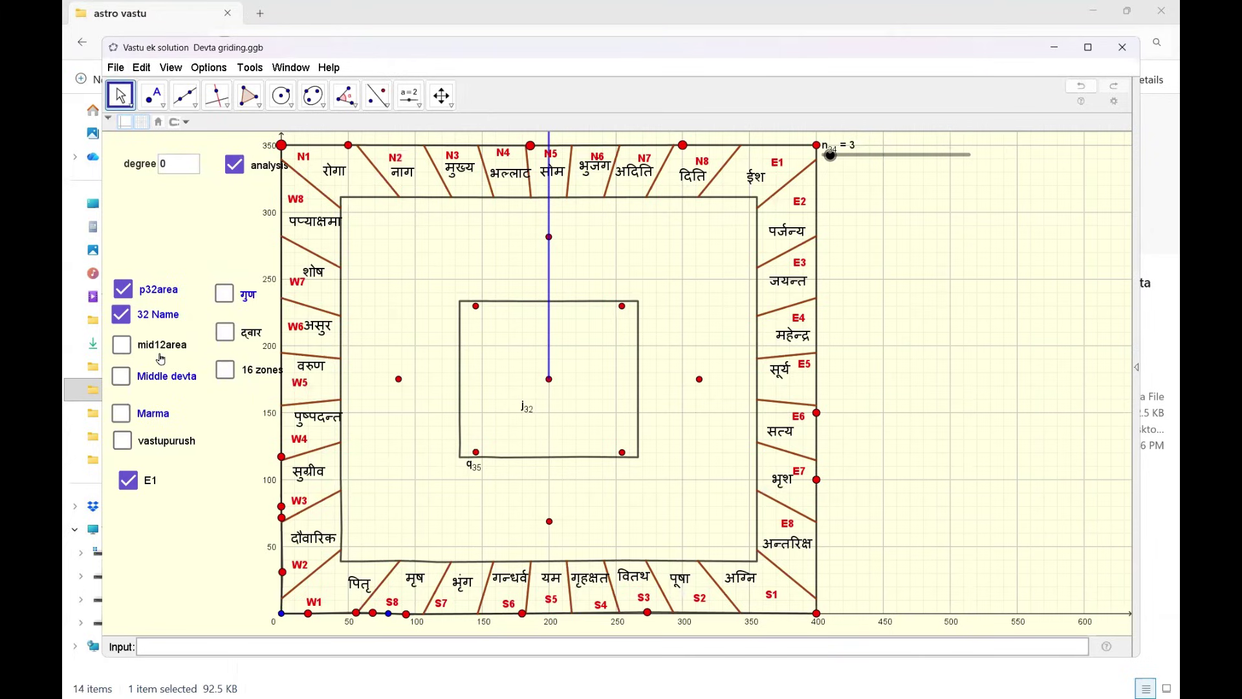
pyautogui.click(235, 157)
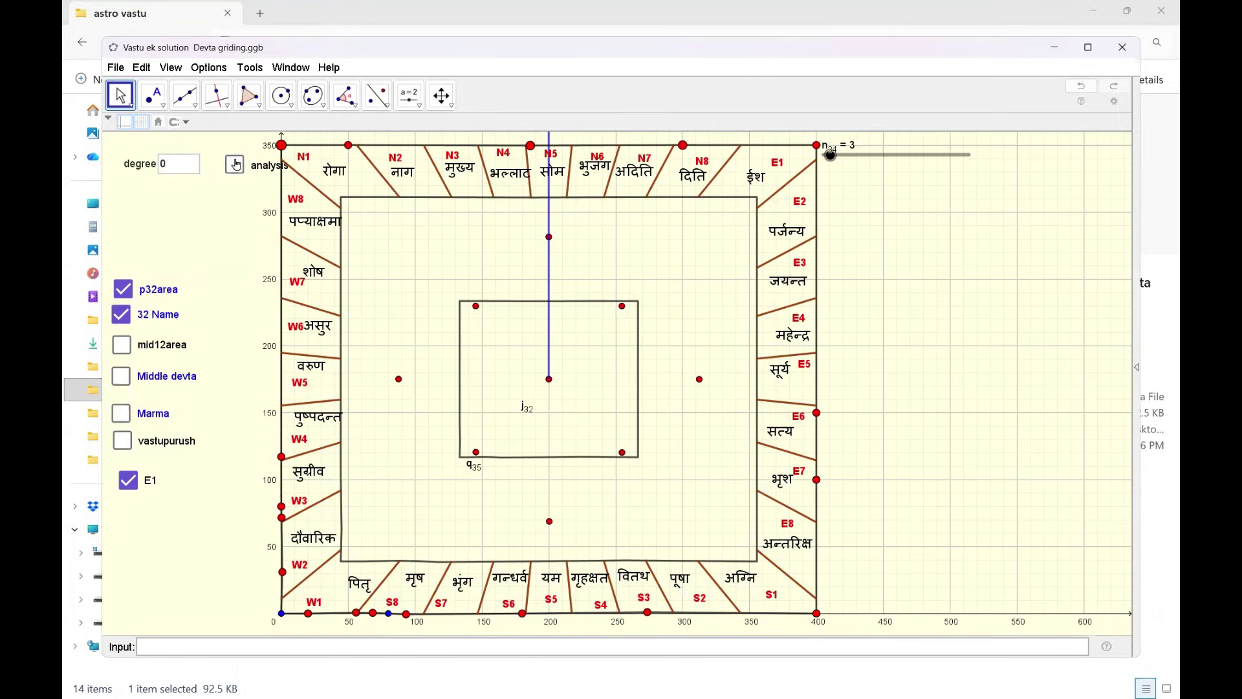
pyautogui.click(166, 294)
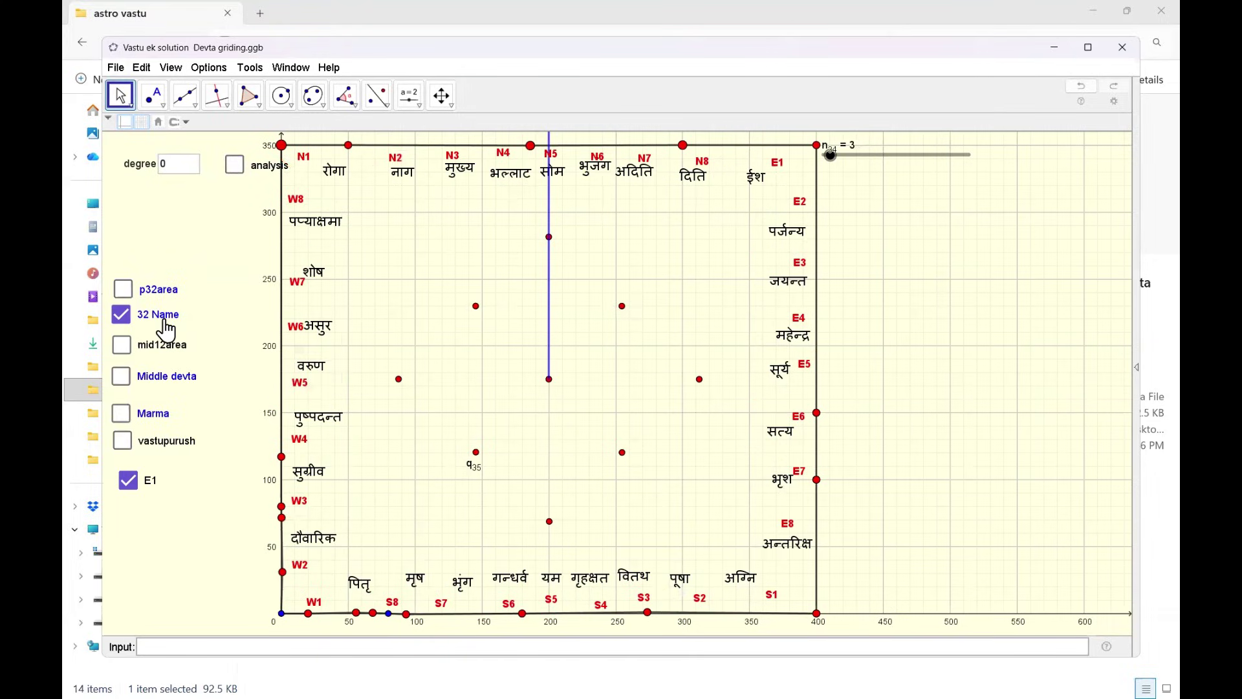
pyautogui.click(158, 290)
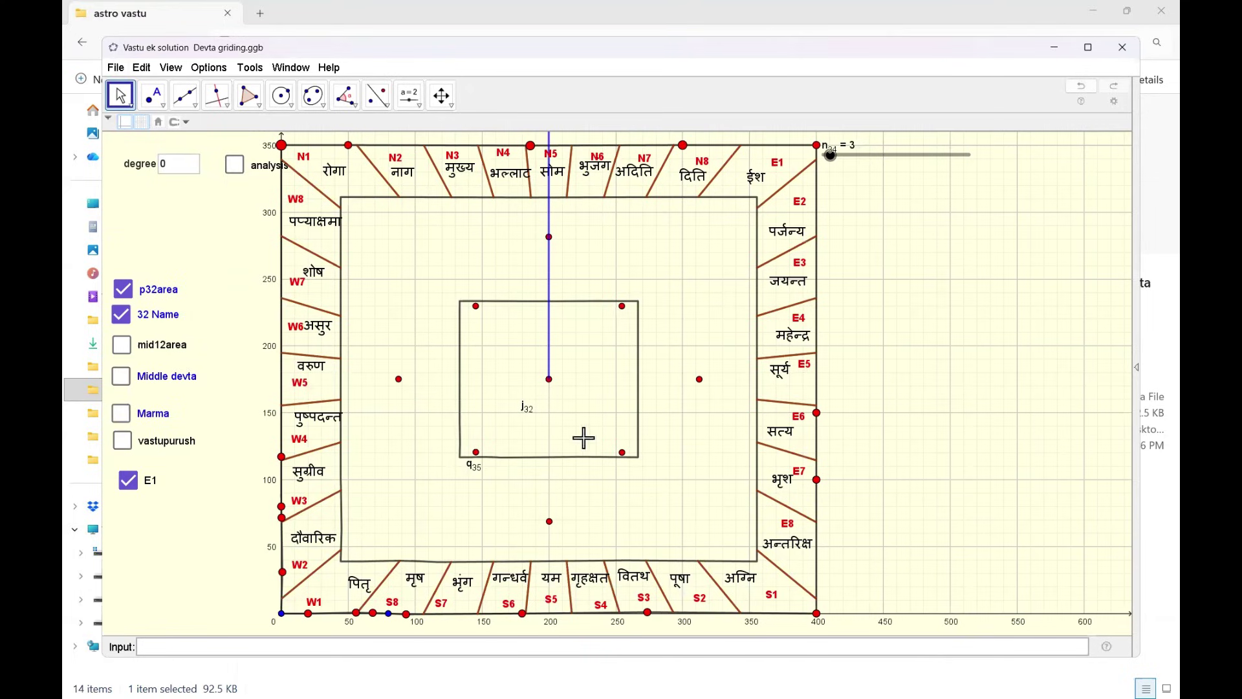
# - Display the mid12area, Middle devta, Marma and vastupurush layers over the grid
pyautogui.click(164, 349)
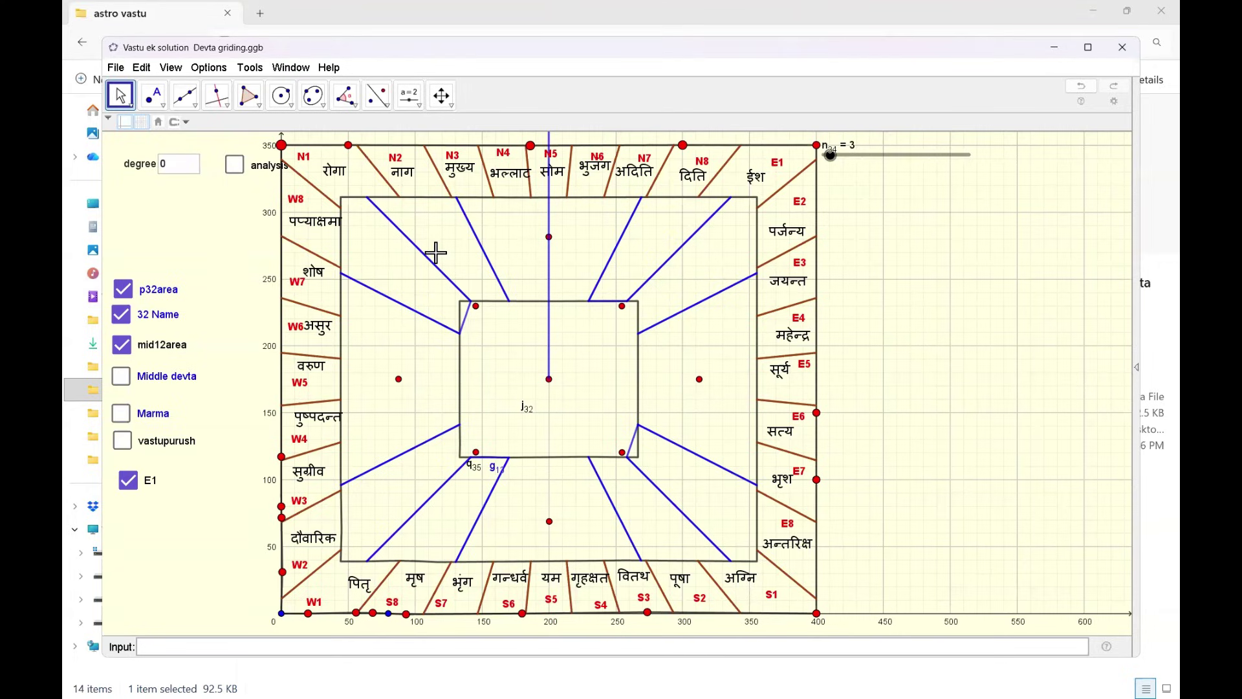
pyautogui.click(161, 380)
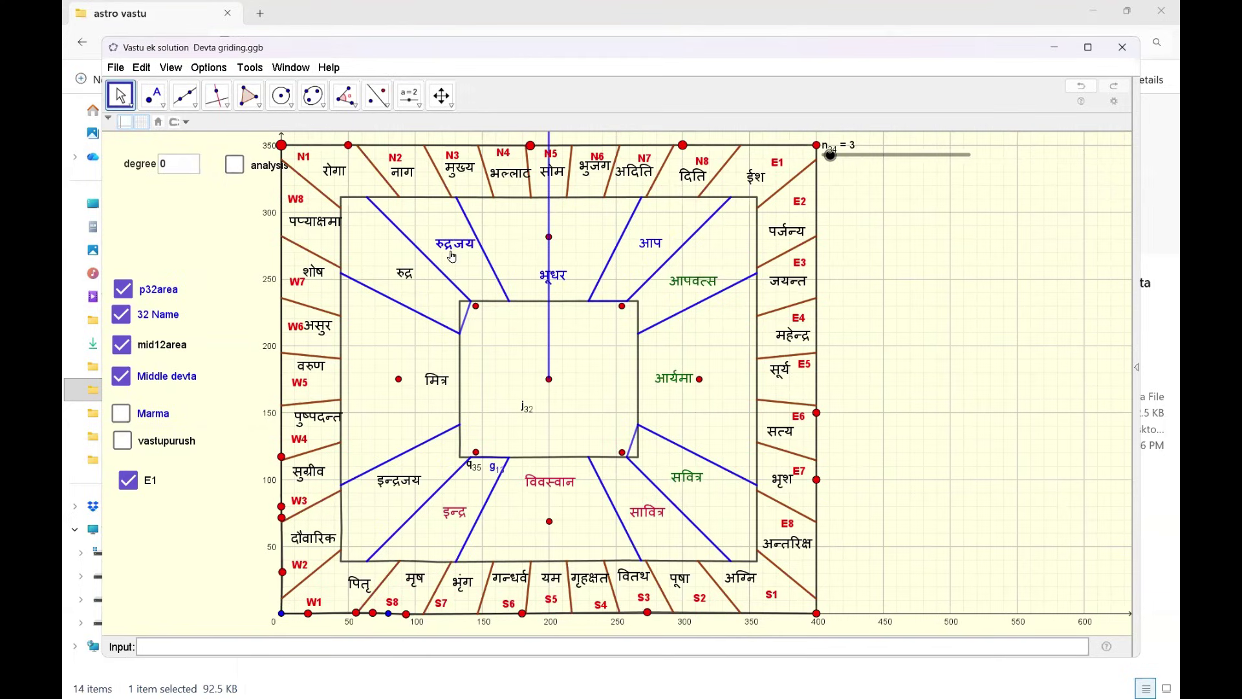
pyautogui.click(151, 415)
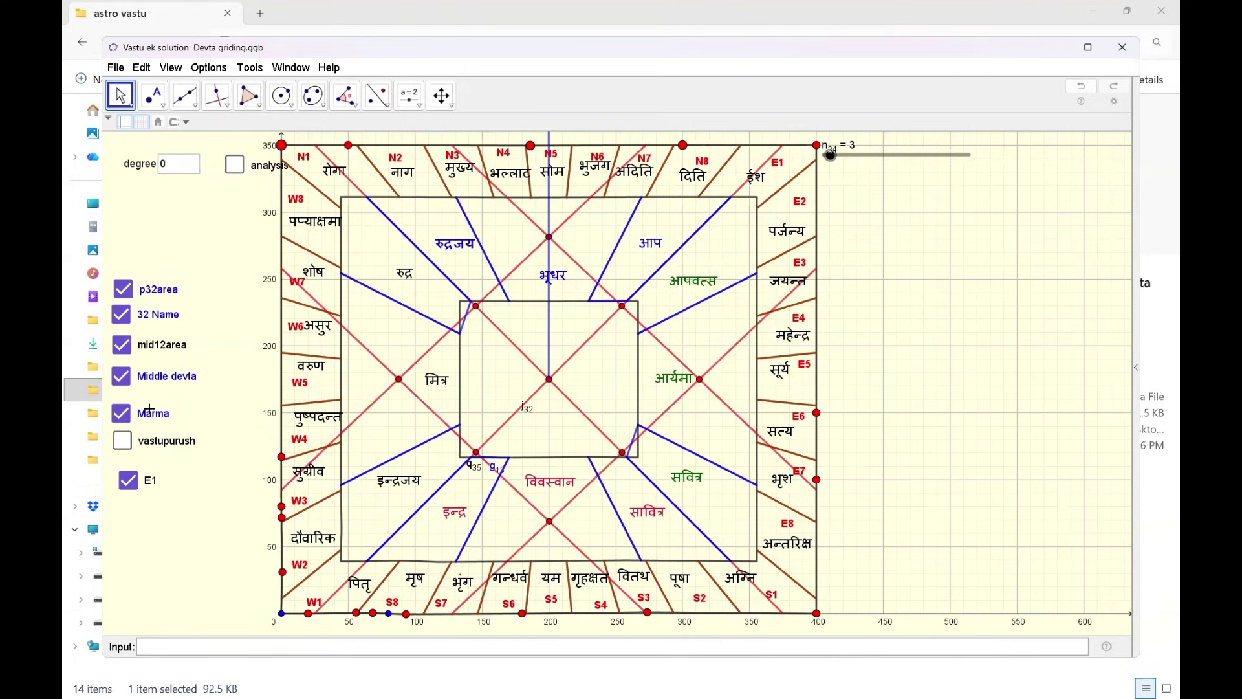
pyautogui.click(168, 441)
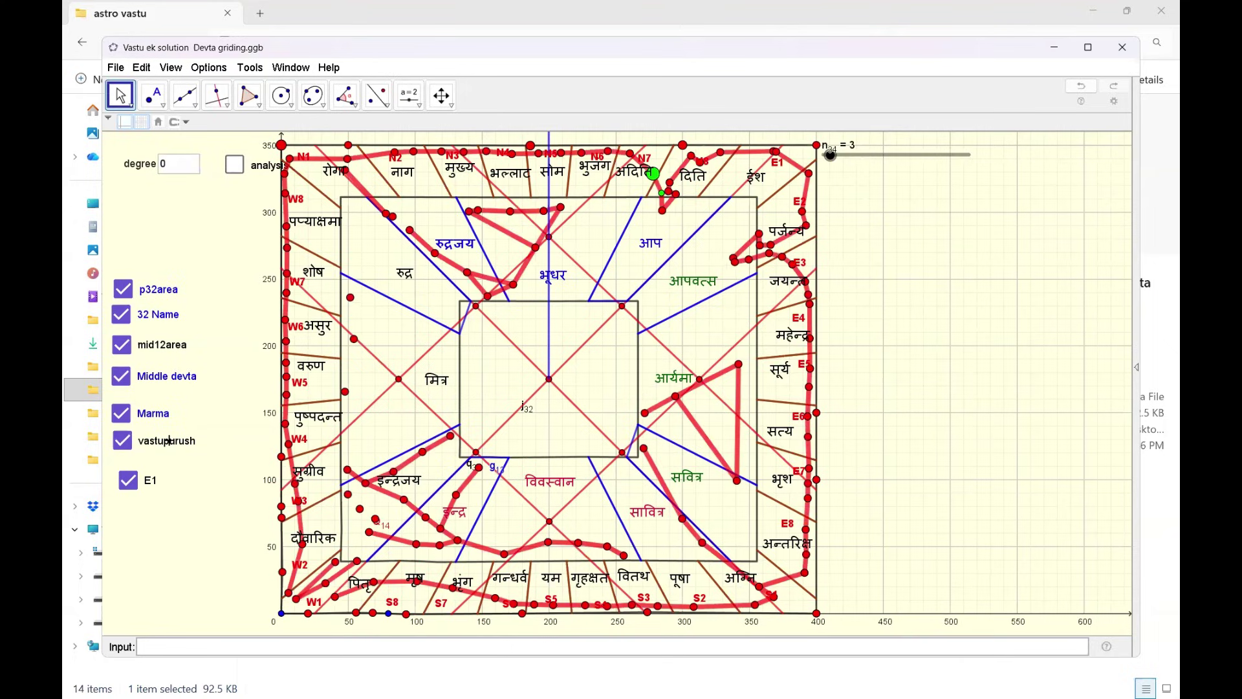
# - Hide the E1 zone labels around the grid and show them again
pyautogui.click(143, 480)
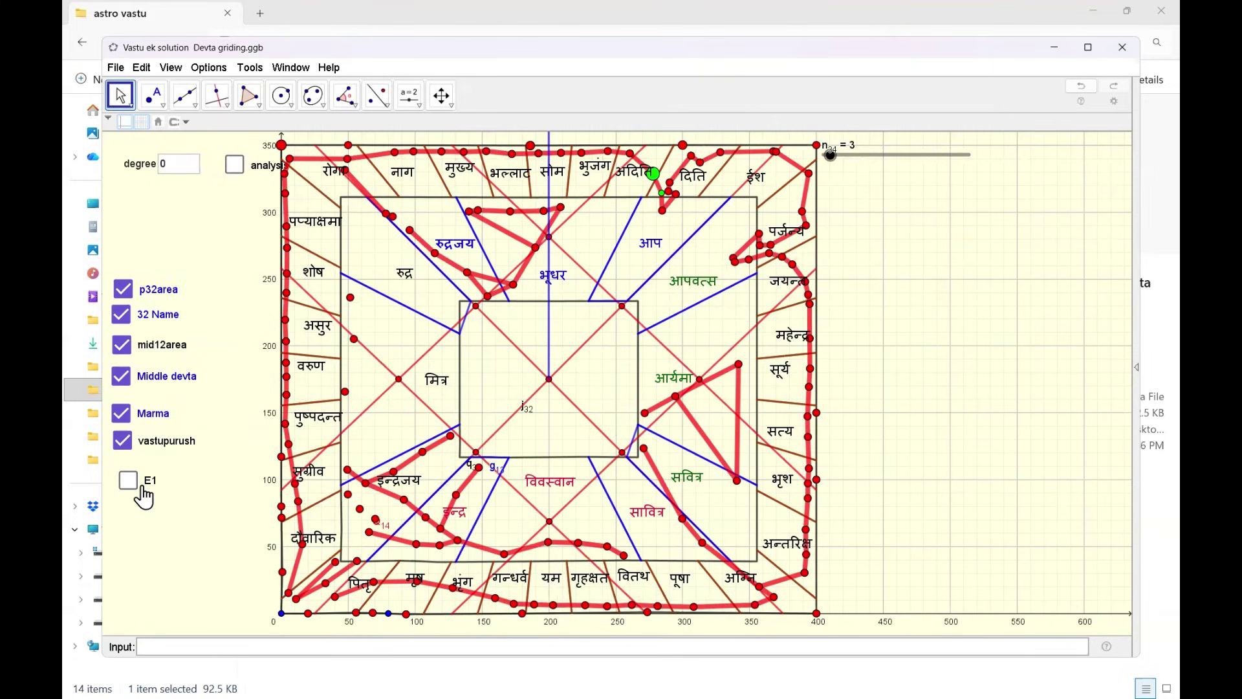
pyautogui.click(128, 480)
pyautogui.click(141, 485)
pyautogui.click(141, 485)
# - Hide the vastupurush, Marma, Middle devta, mid12area, 32 Name and p32area layers, leaving only the E1 labels shown
pyautogui.click(155, 453)
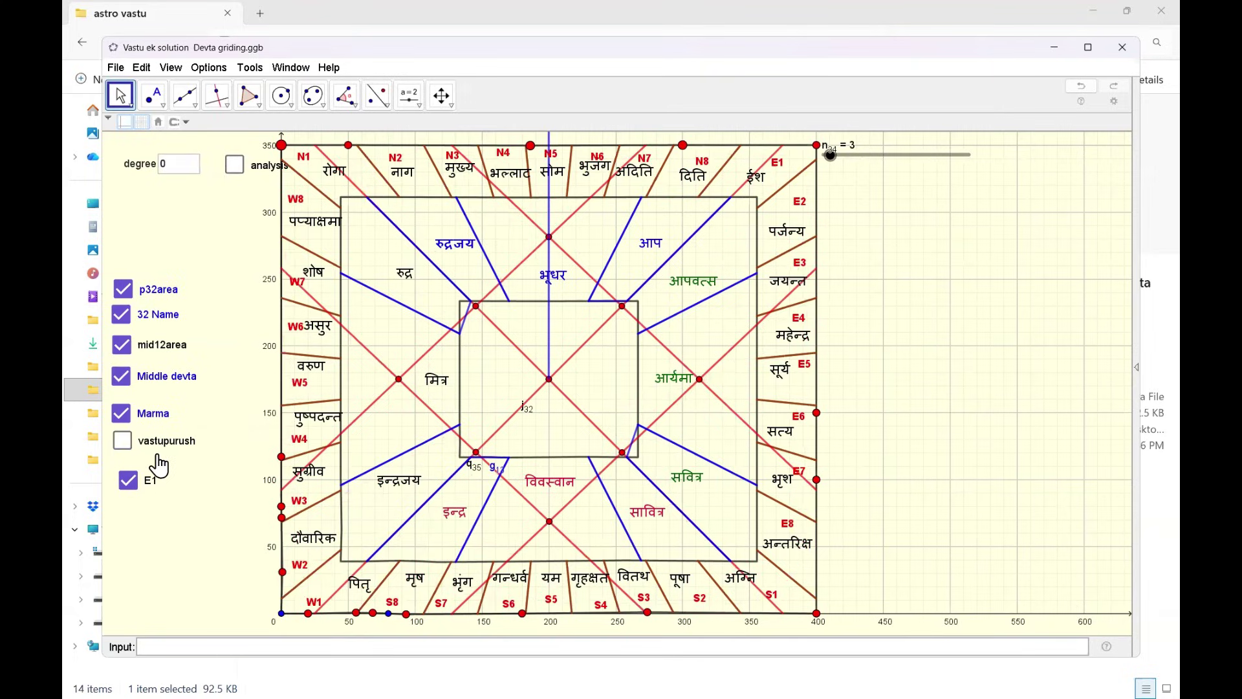
pyautogui.click(155, 418)
pyautogui.click(164, 380)
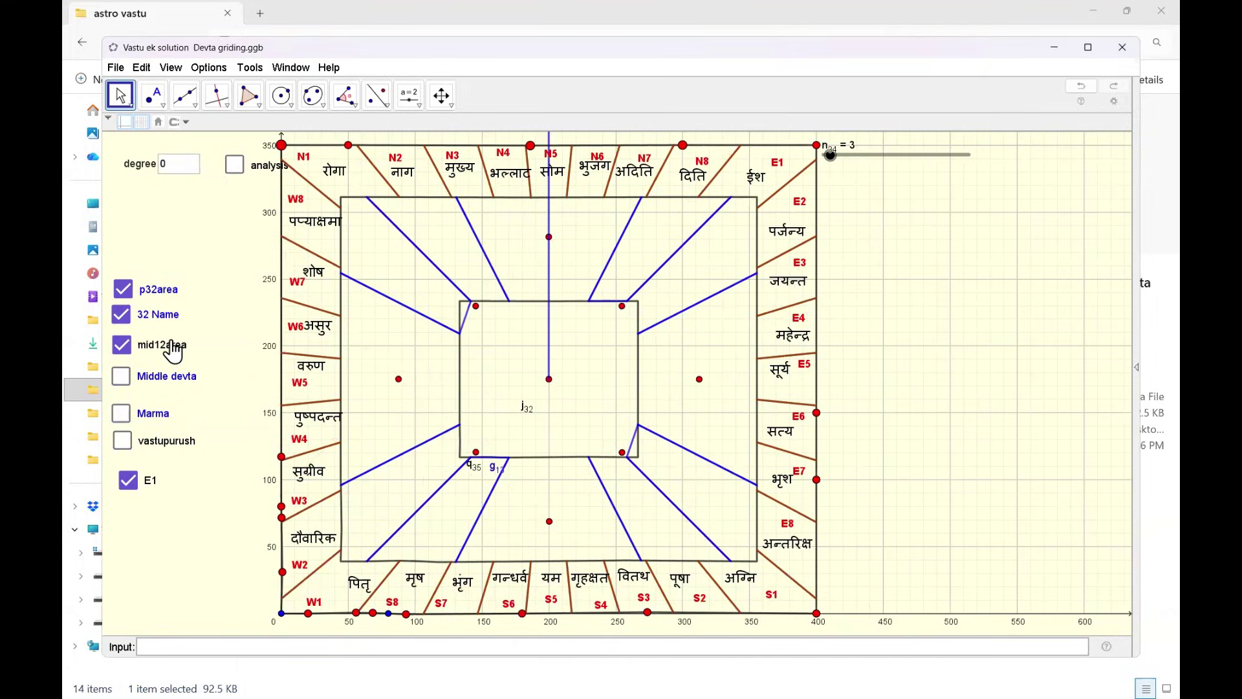
pyautogui.click(171, 342)
pyautogui.click(163, 320)
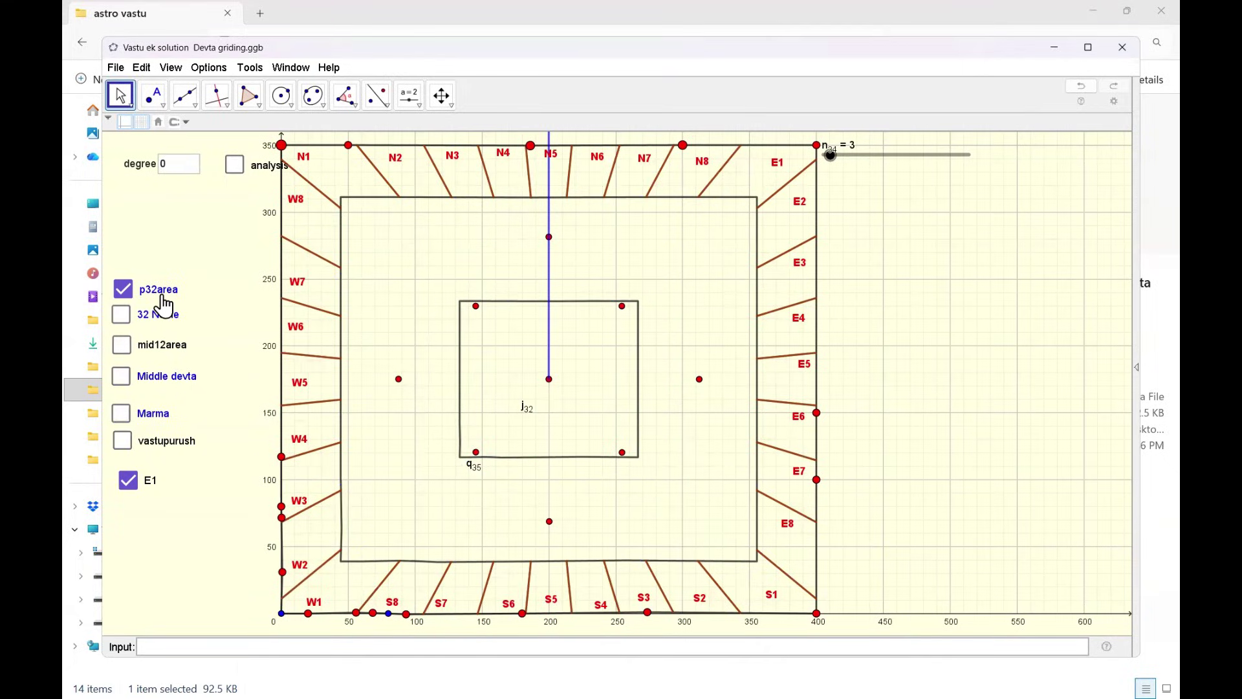
pyautogui.click(161, 292)
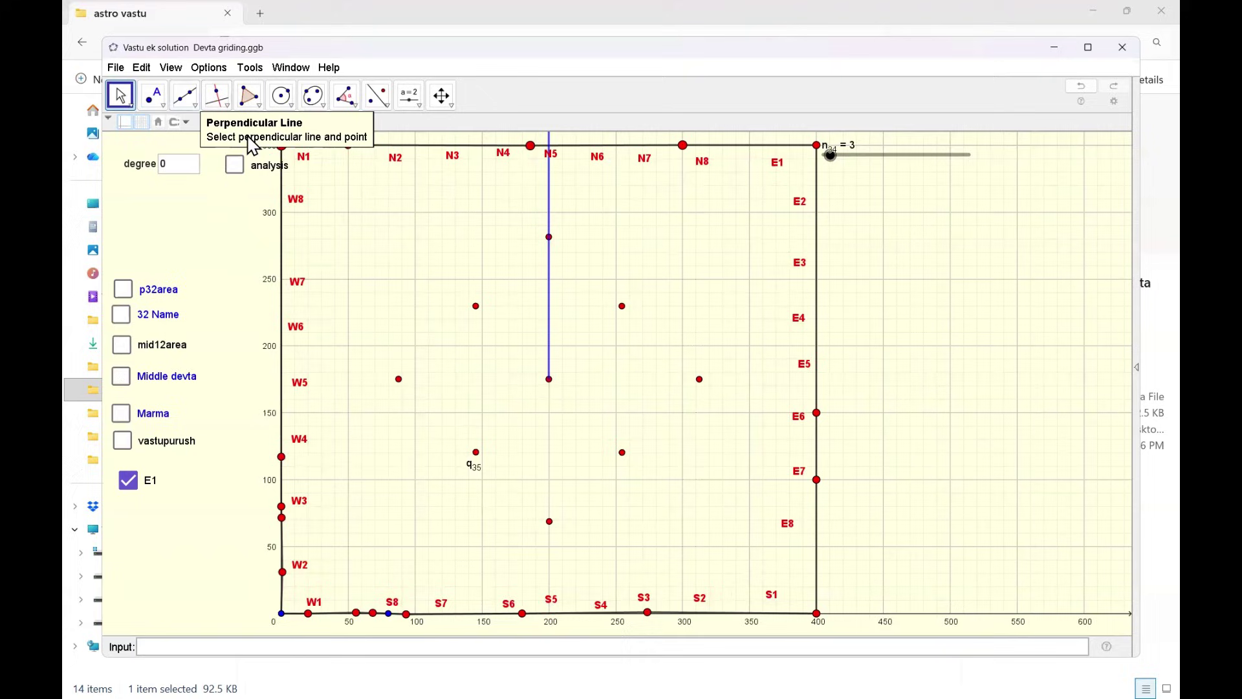
# - Start inserting an image from a file and browse to the client's folder on New Volume (F:)
pyautogui.click(144, 72)
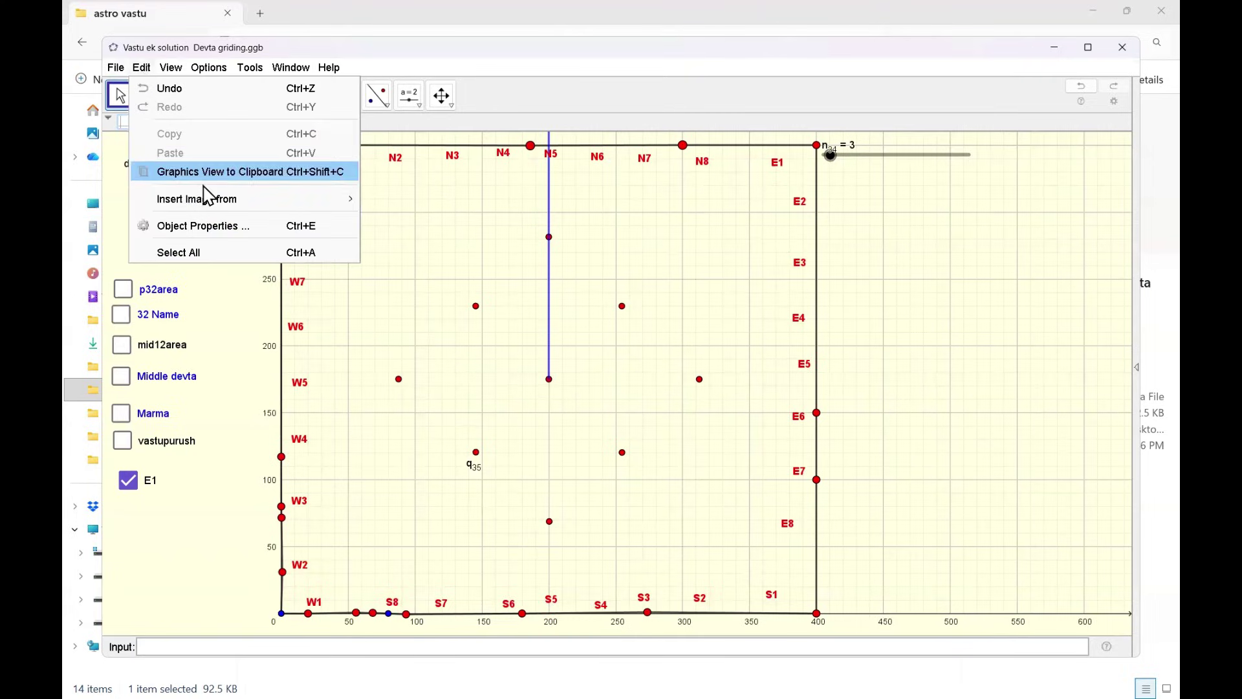
pyautogui.moveTo(210, 202)
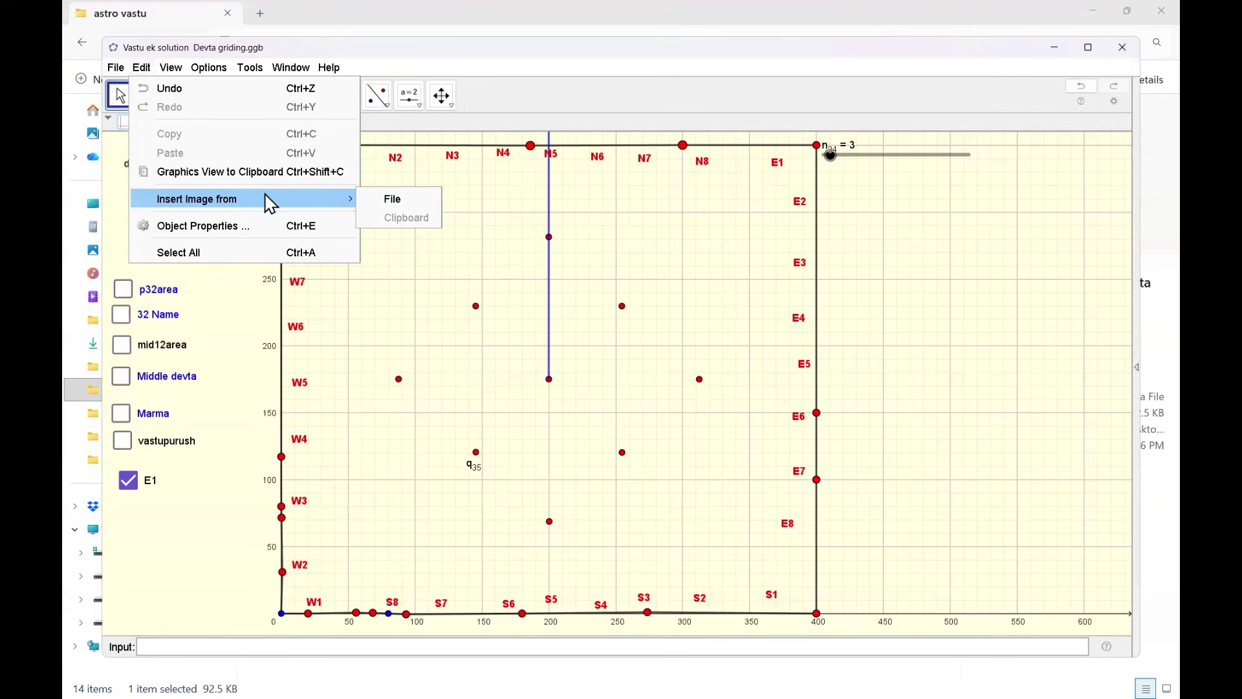
pyautogui.click(406, 201)
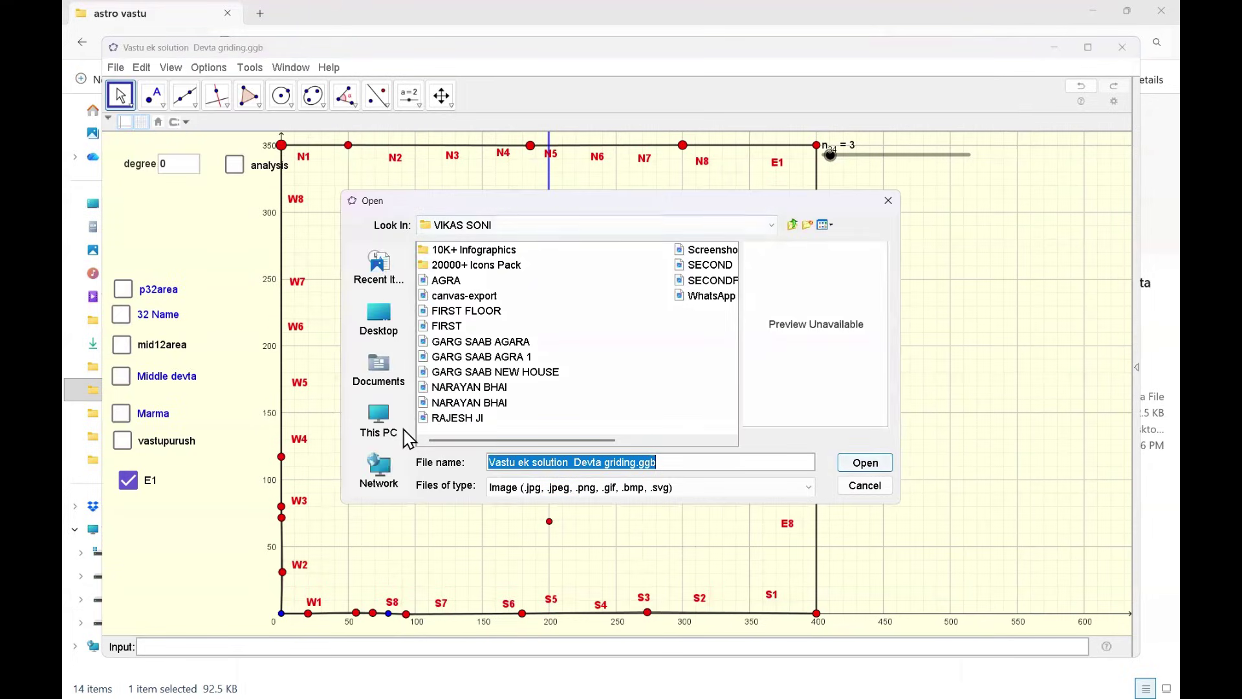
pyautogui.click(378, 420)
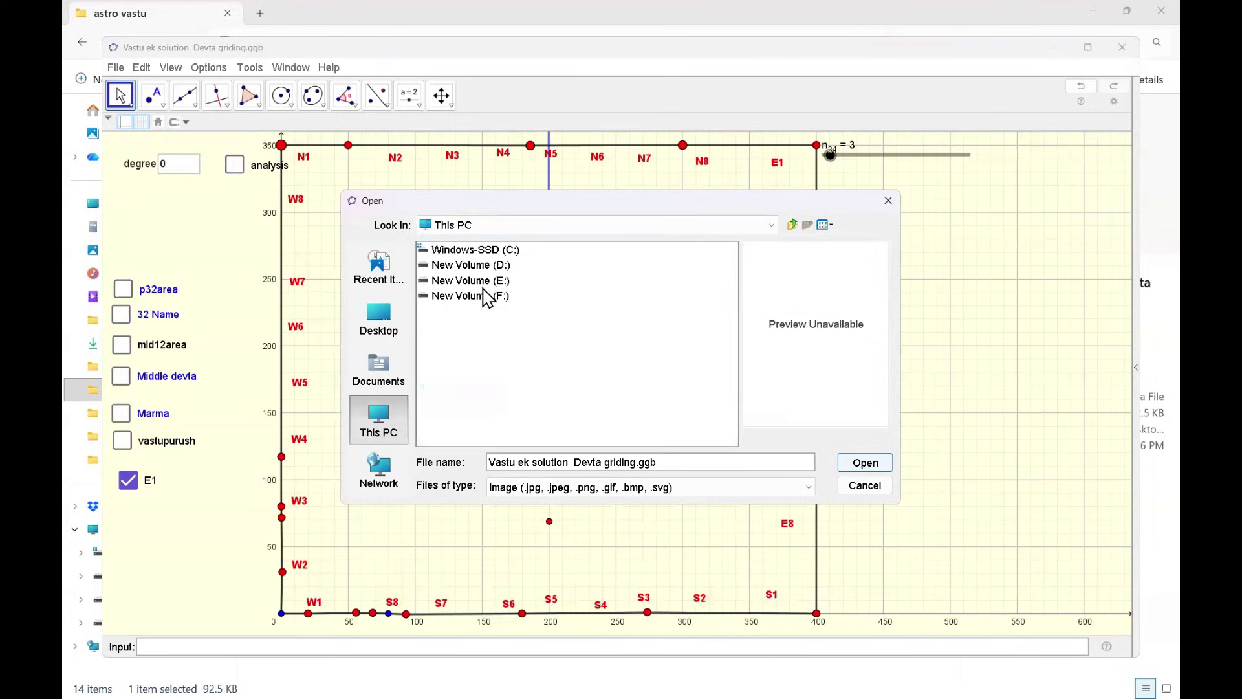
pyautogui.click(483, 288)
pyautogui.doubleClick(485, 298)
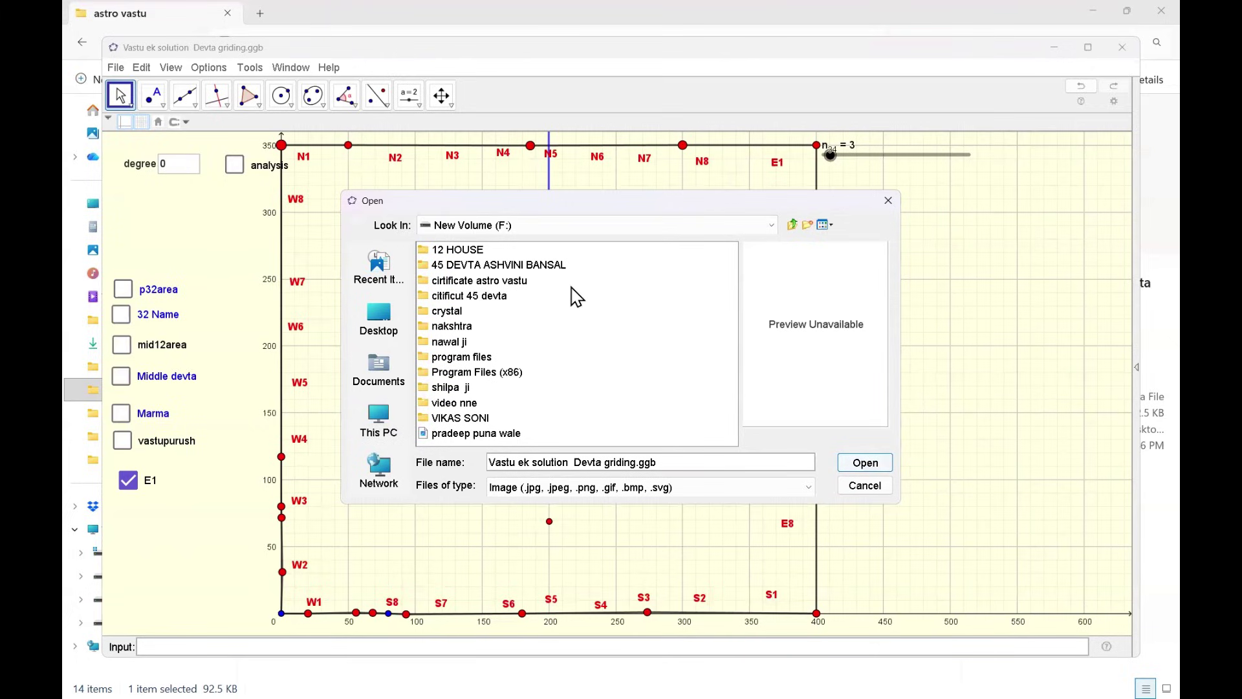
pyautogui.doubleClick(478, 419)
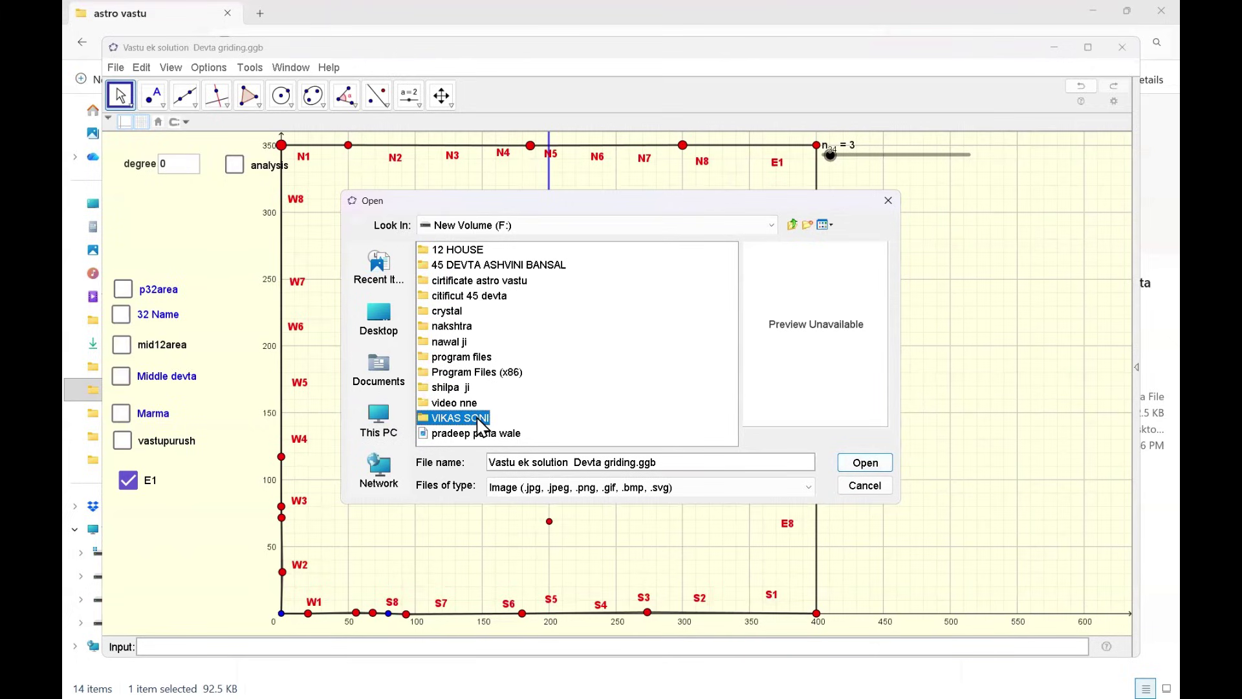
# - Preview the client's house plan images and insert the NEW HOUSE ground floor plan JPG into the drawing
pyautogui.click(504, 343)
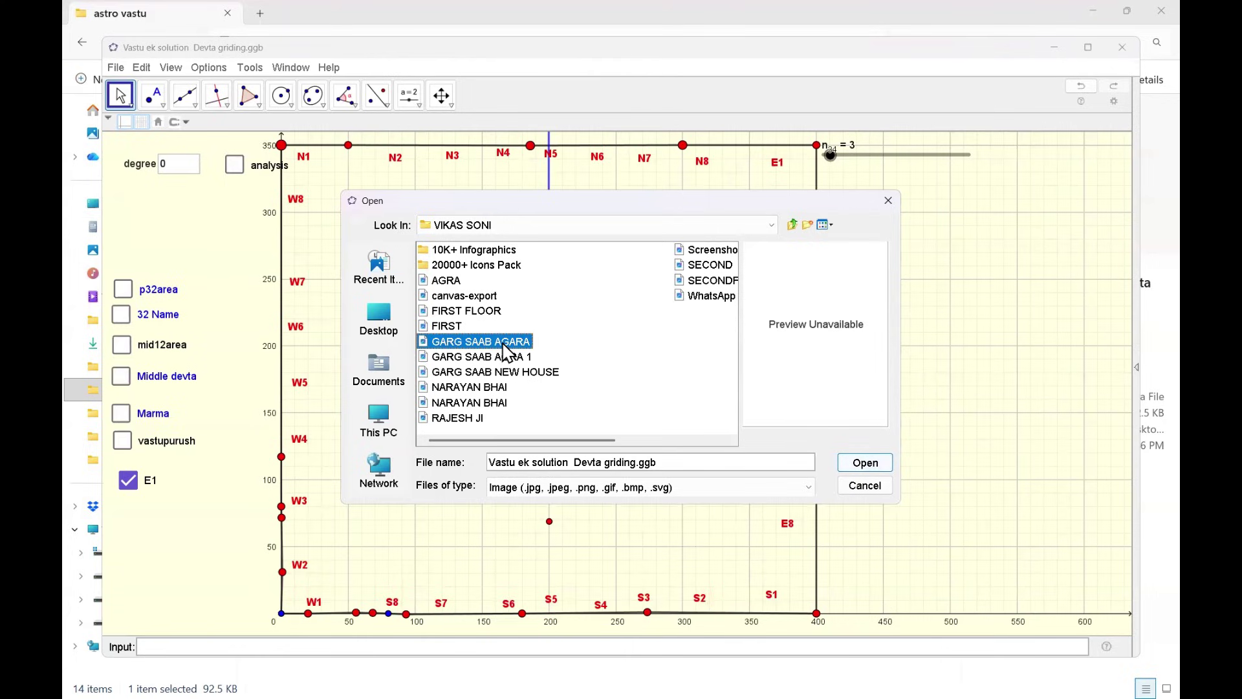
pyautogui.click(509, 357)
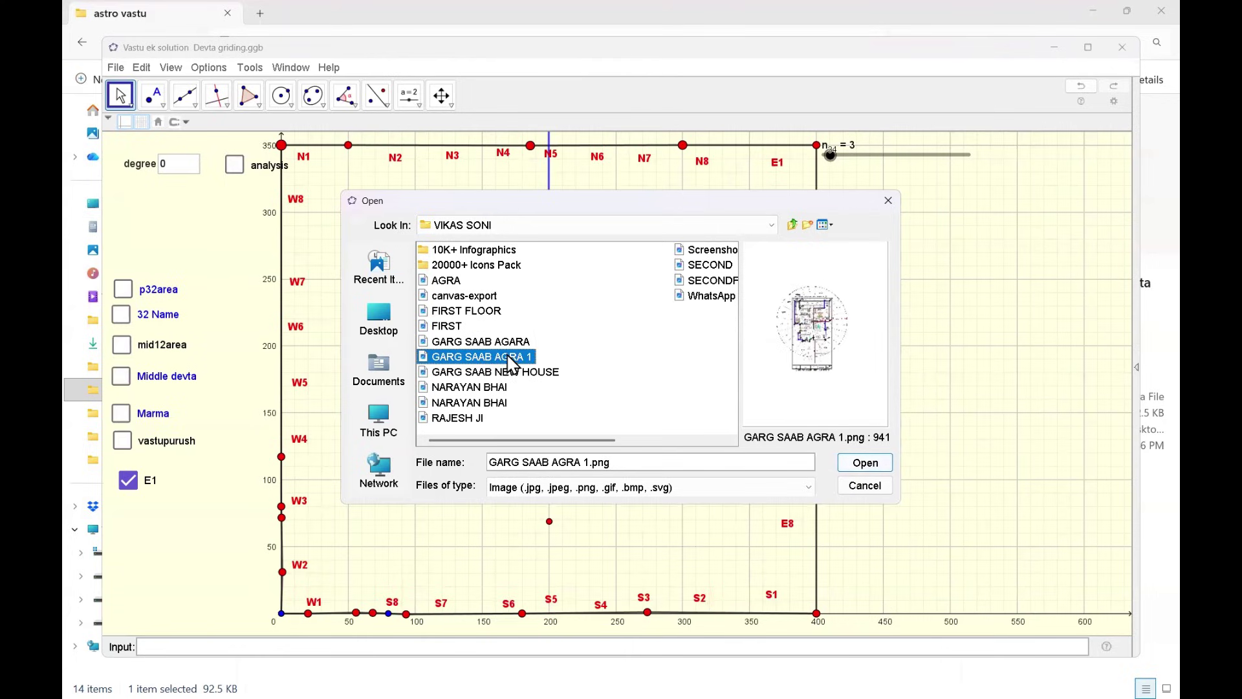
pyautogui.click(520, 373)
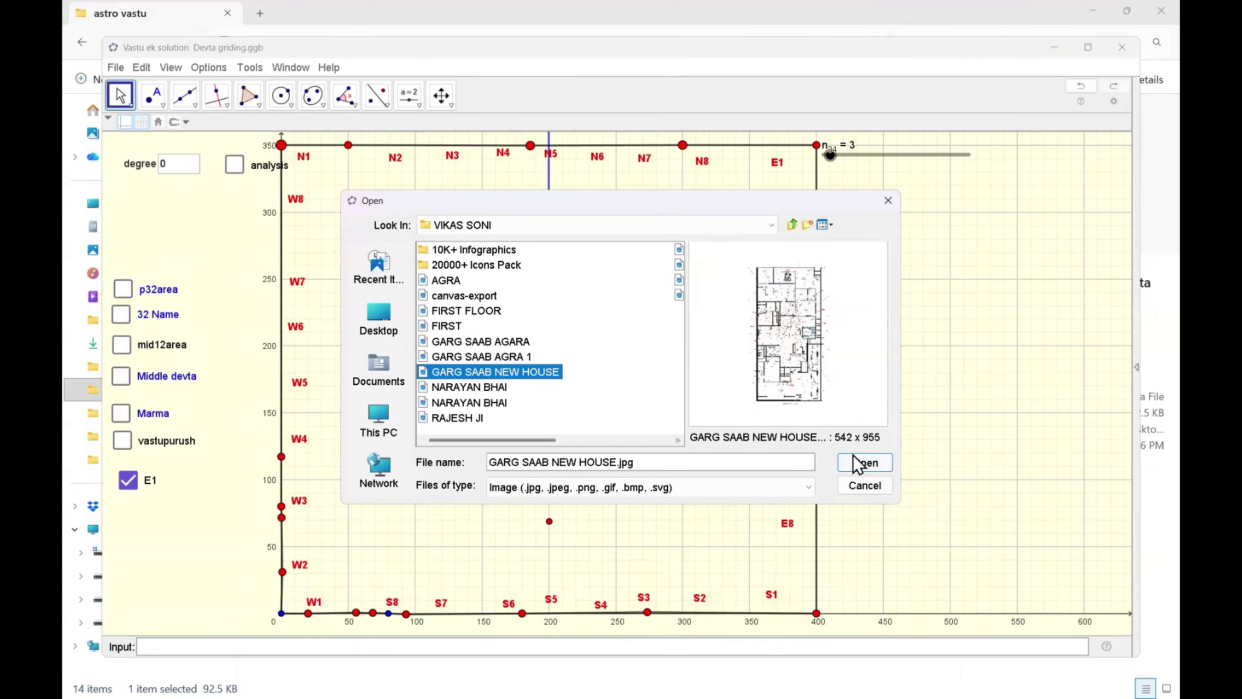
pyautogui.click(870, 462)
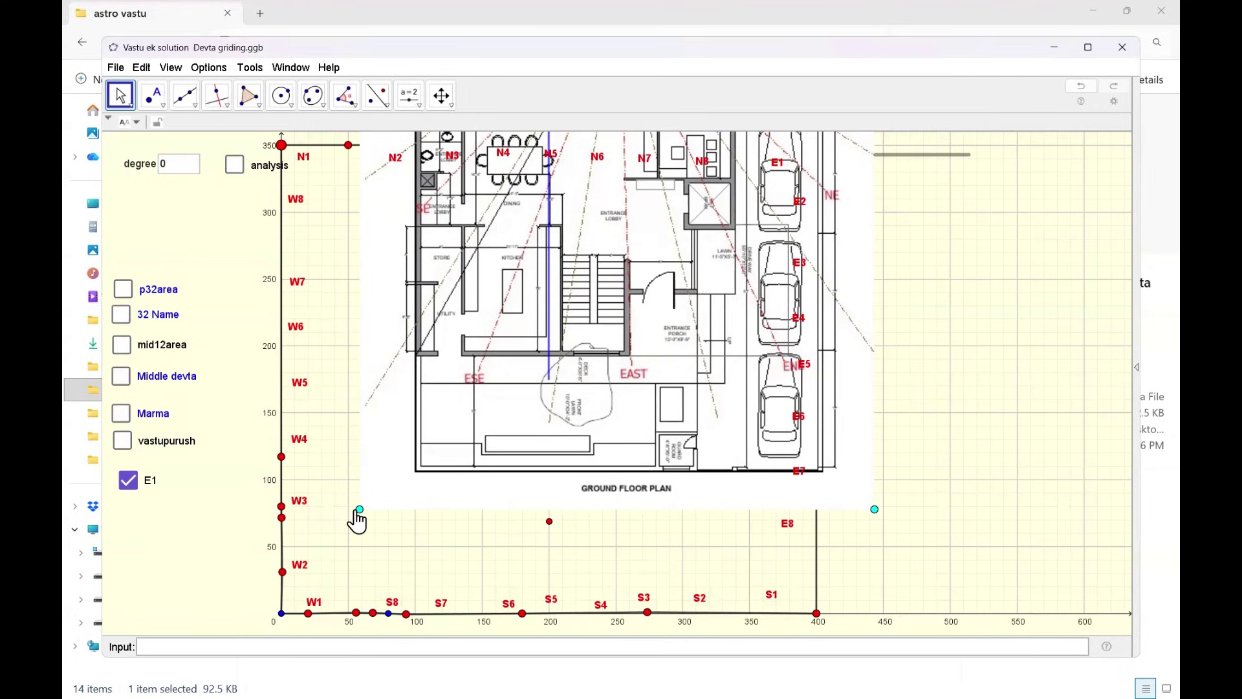
# - Shrink the floor plan image to about 155 units wide and move it into the middle of the grid square
pyautogui.moveTo(360, 509); pyautogui.dragTo(765, 395)
pyautogui.moveTo(646, 479); pyautogui.dragTo(740, 510)
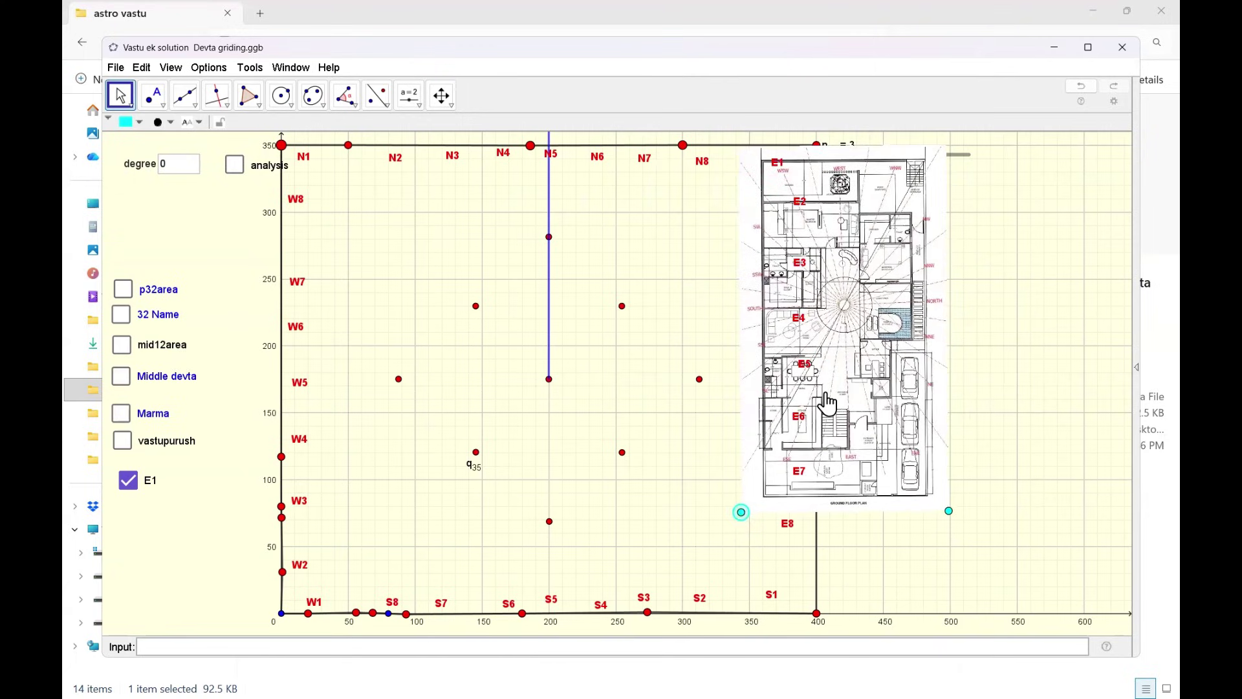
pyautogui.moveTo(828, 404); pyautogui.dragTo(614, 486)
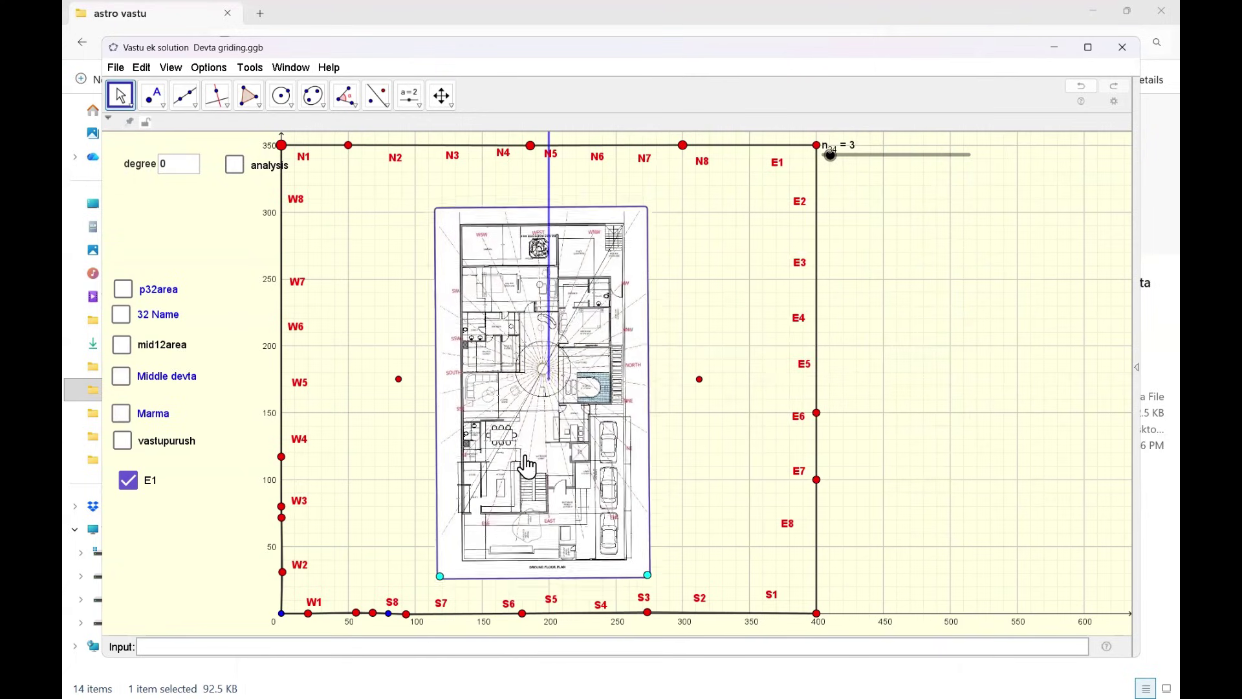
pyautogui.moveTo(525, 445); pyautogui.dragTo(523, 431)
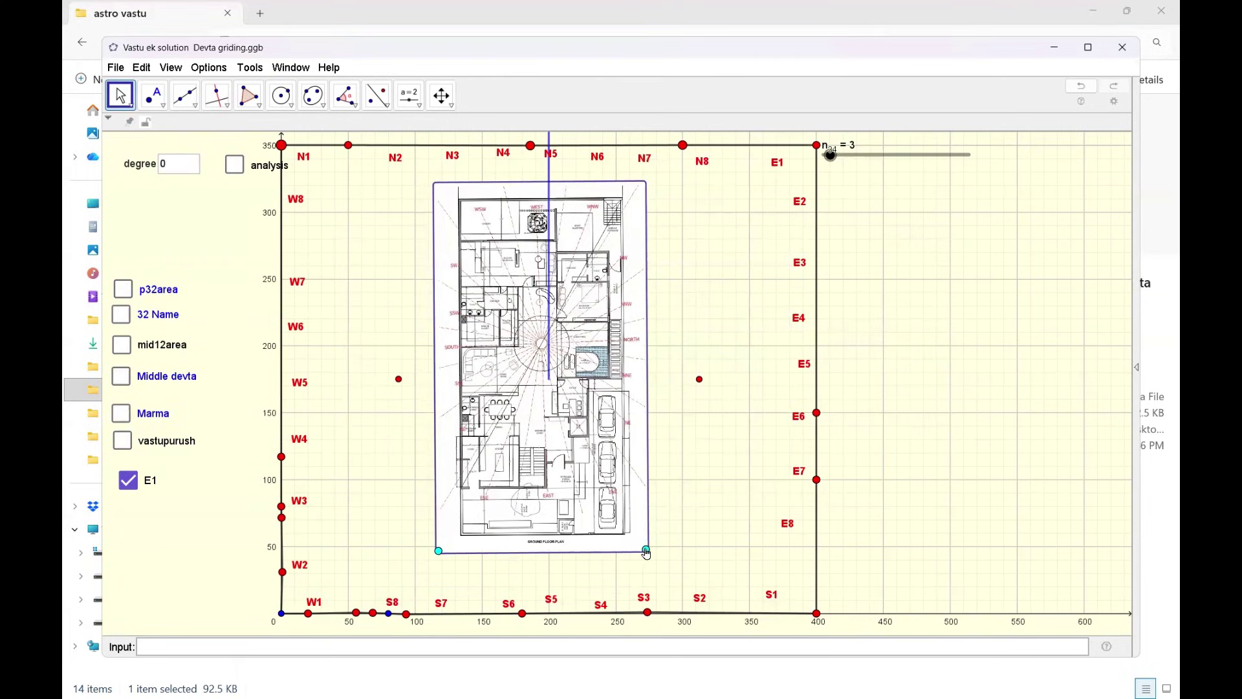
# - Enlarge the floor plan image to about 230 units wide, keeping its lower edge nearly level
pyautogui.moveTo(647, 552); pyautogui.dragTo(746, 562)
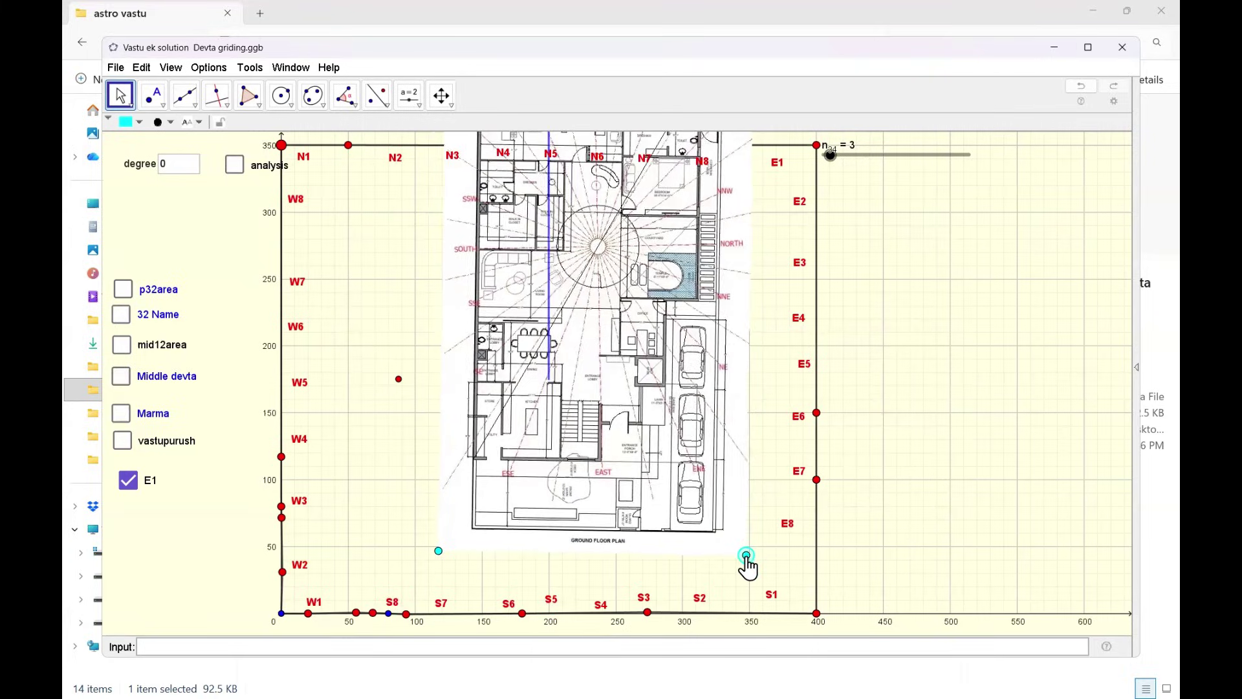
pyautogui.moveTo(747, 557); pyautogui.dragTo(748, 551)
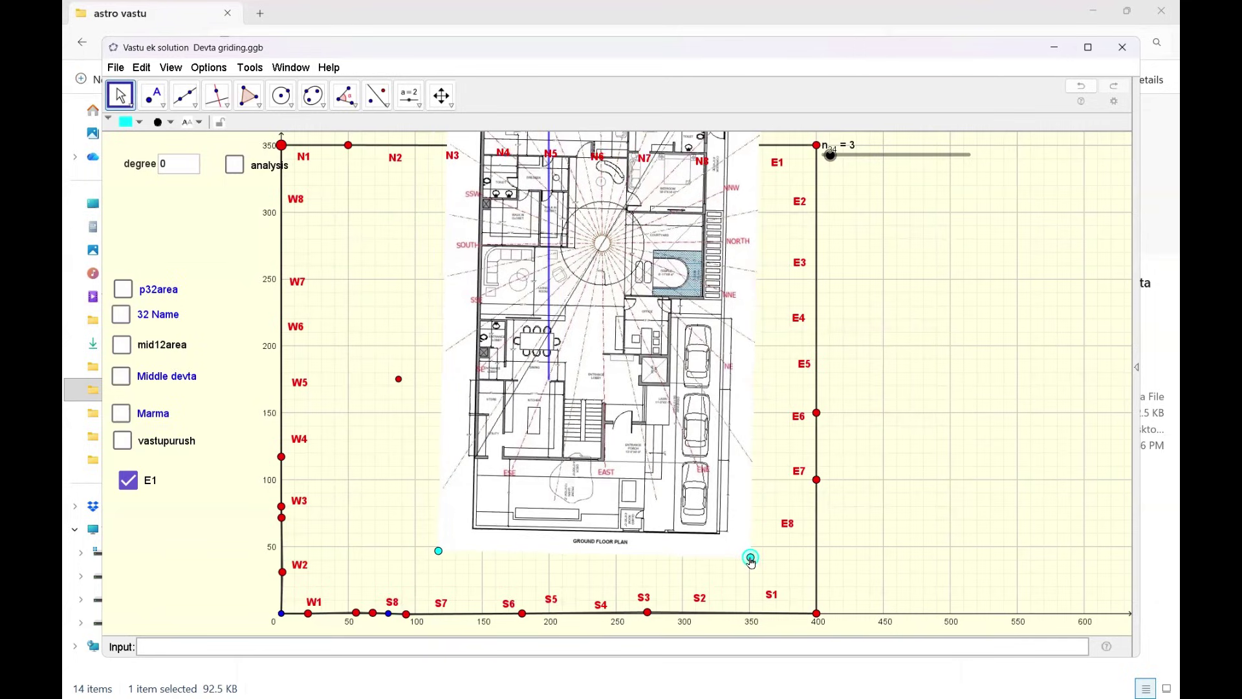
pyautogui.moveTo(750, 555); pyautogui.dragTo(748, 551)
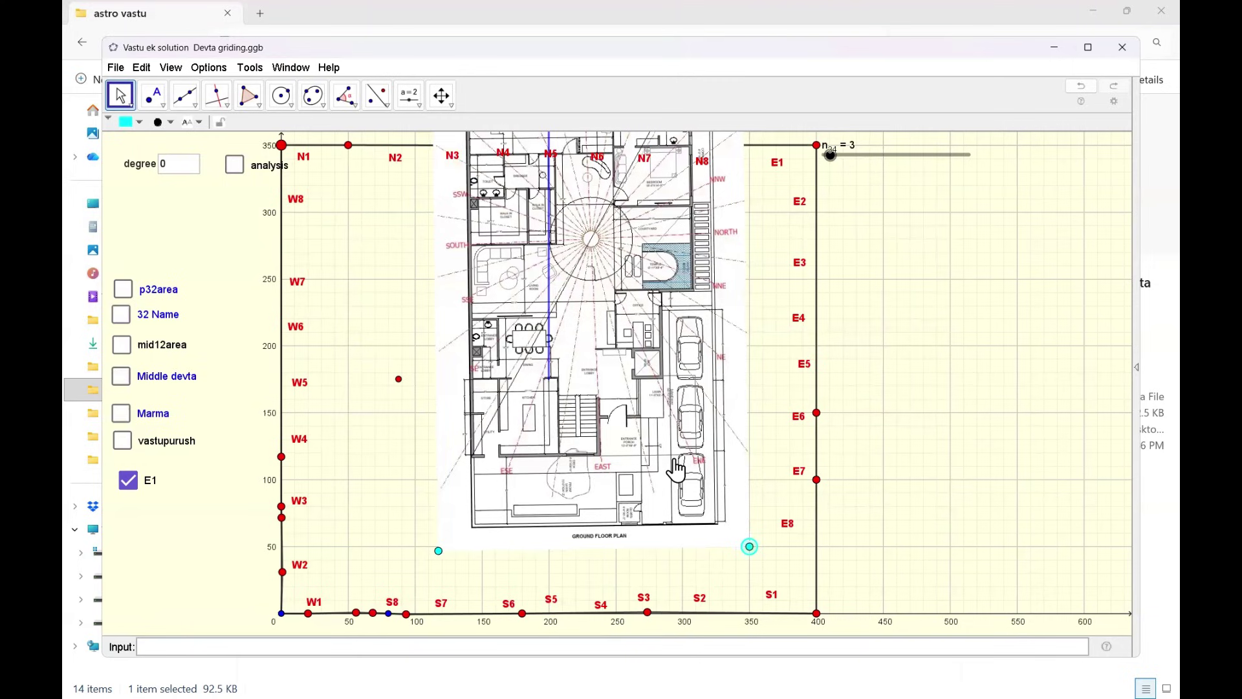
# - Move the enlarged floor plan so its compass centre lies near the grid's vertical blue centre line
pyautogui.click(618, 492)
pyautogui.moveTo(618, 492)
pyautogui.mouseDown()
pyautogui.moveTo(527, 504)
pyautogui.moveTo(518, 530)
pyautogui.moveTo(517, 511)
pyautogui.moveTo(583, 488)
pyautogui.moveTo(679, 477)
pyautogui.moveTo(588, 471)
pyautogui.moveTo(632, 473)
pyautogui.mouseUp()
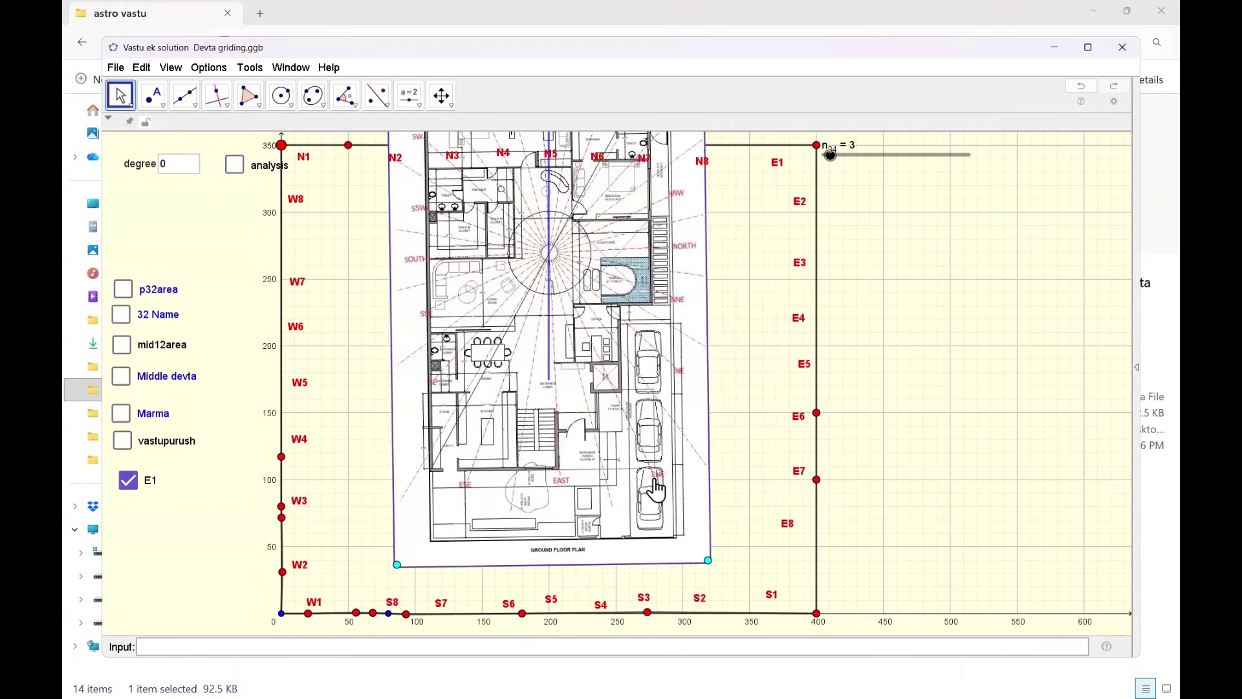
pyautogui.rightClick(541, 451)
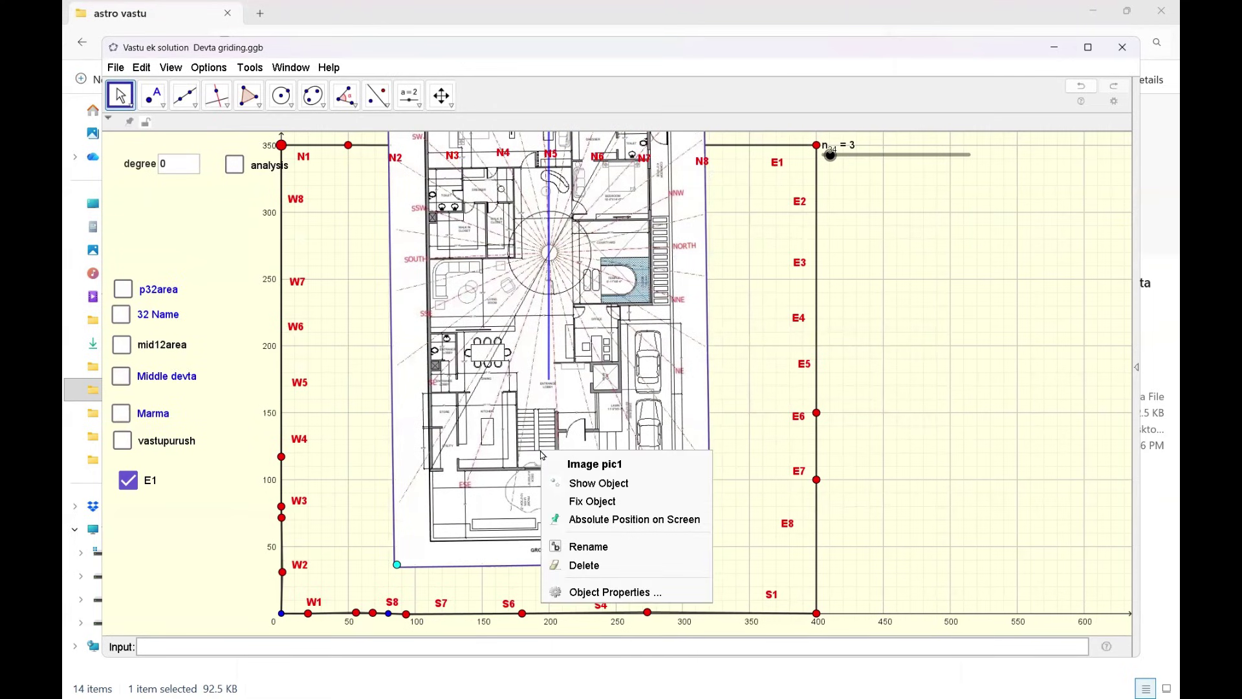
pyautogui.click(447, 396)
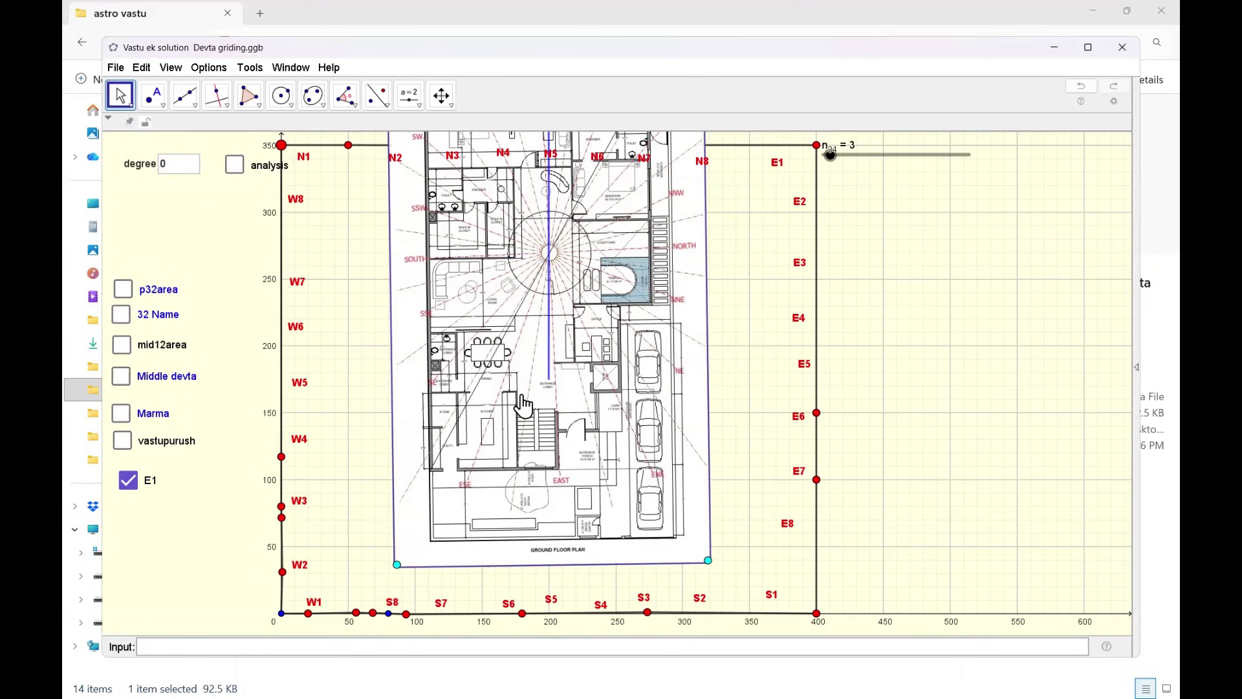
pyautogui.moveTo(529, 410)
pyautogui.mouseDown()
pyautogui.moveTo(739, 431)
pyautogui.moveTo(544, 438)
pyautogui.moveTo(492, 420)
pyautogui.moveTo(513, 418)
pyautogui.mouseUp()
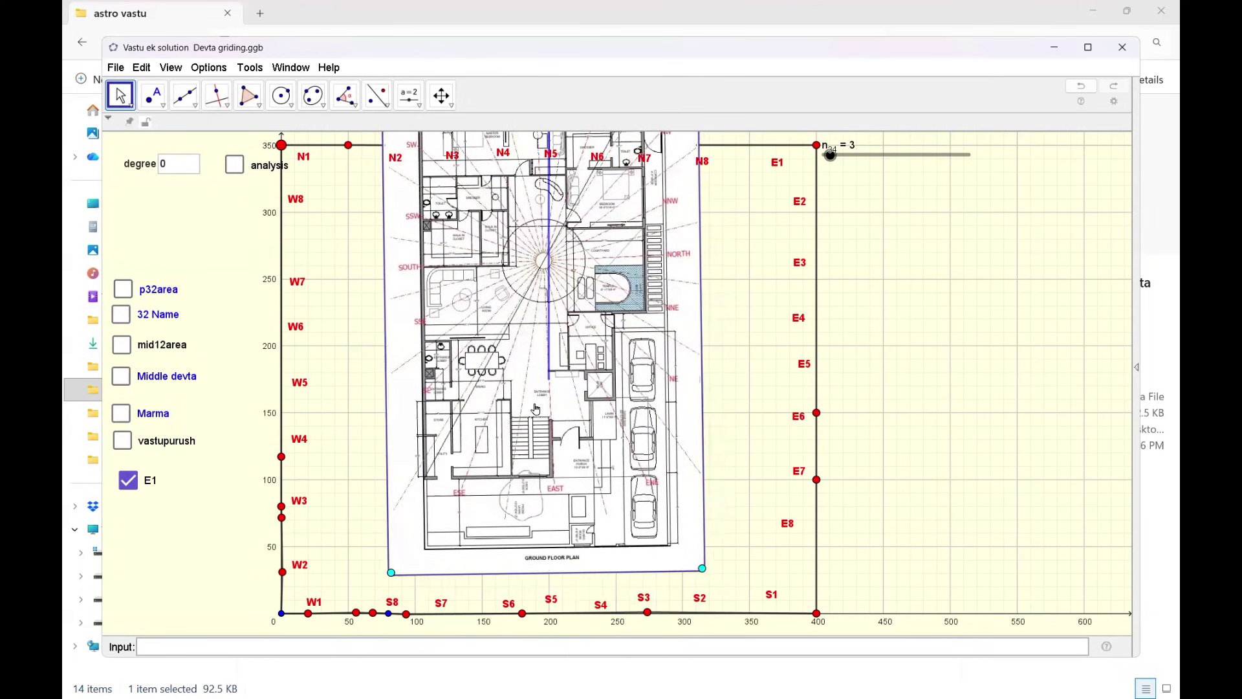
# - Set the floor plan picture as a background image and fix it in place through its object properties
pyautogui.rightClick(536, 409)
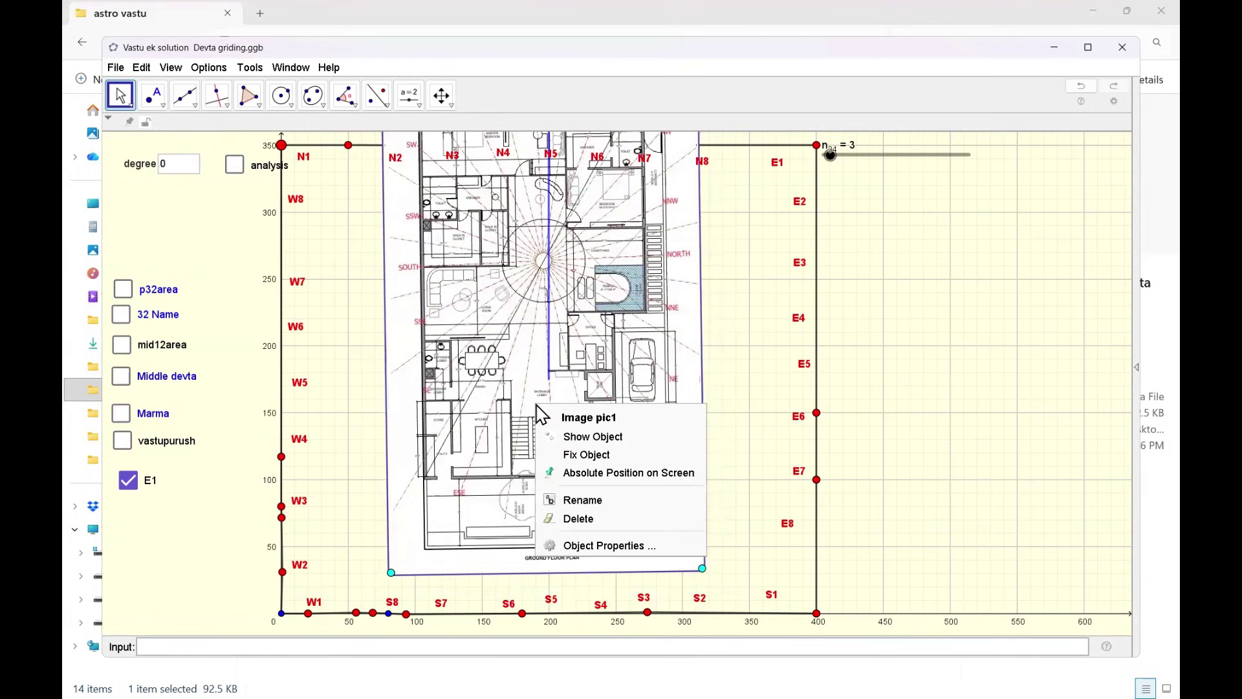
pyautogui.click(627, 547)
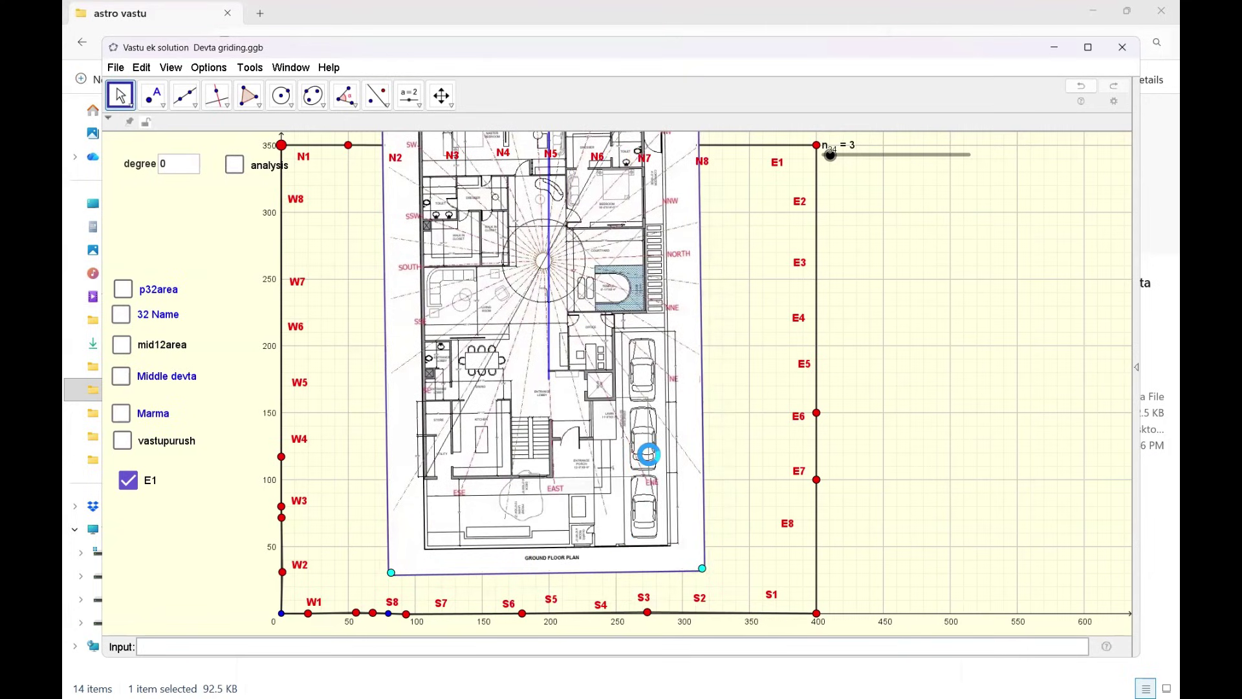
pyautogui.doubleClick(590, 423)
pyautogui.click(608, 433)
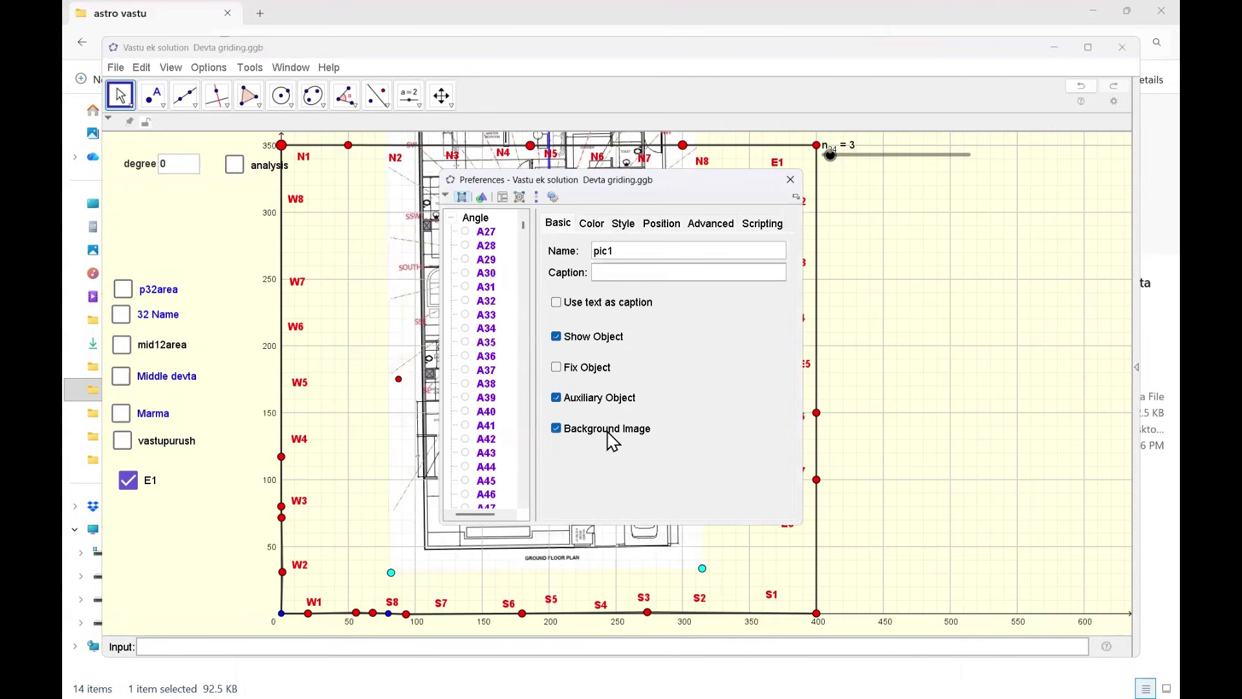
pyautogui.click(608, 434)
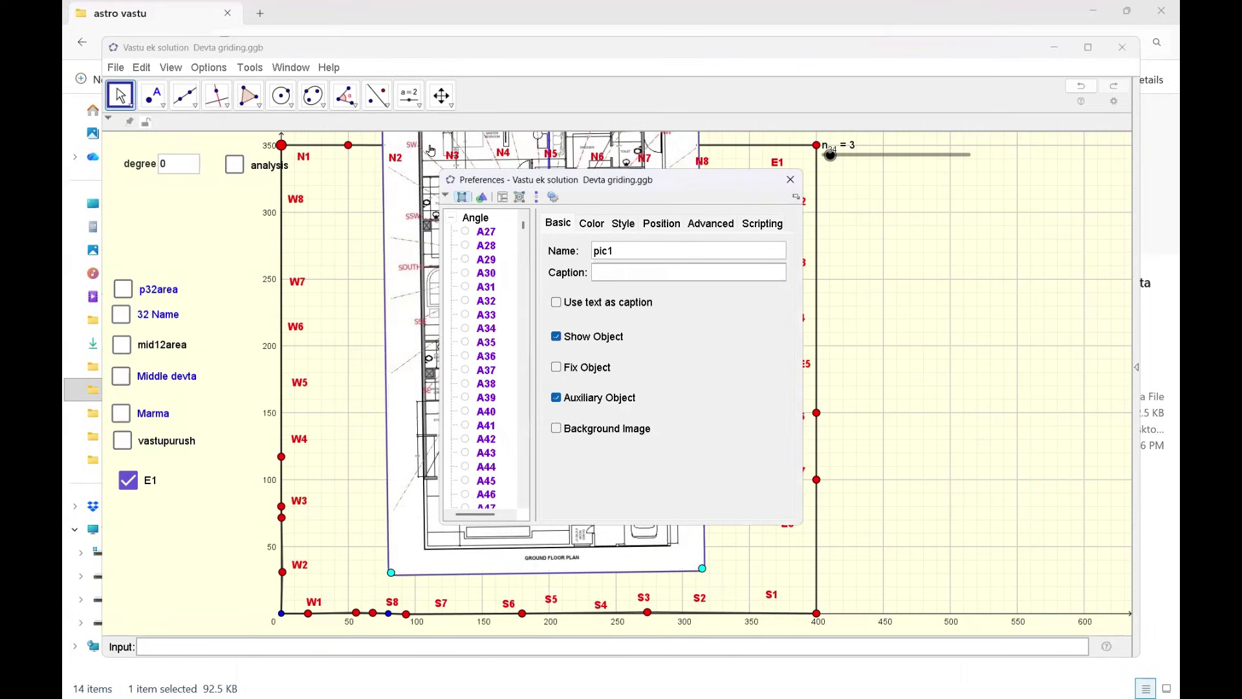
pyautogui.click(601, 433)
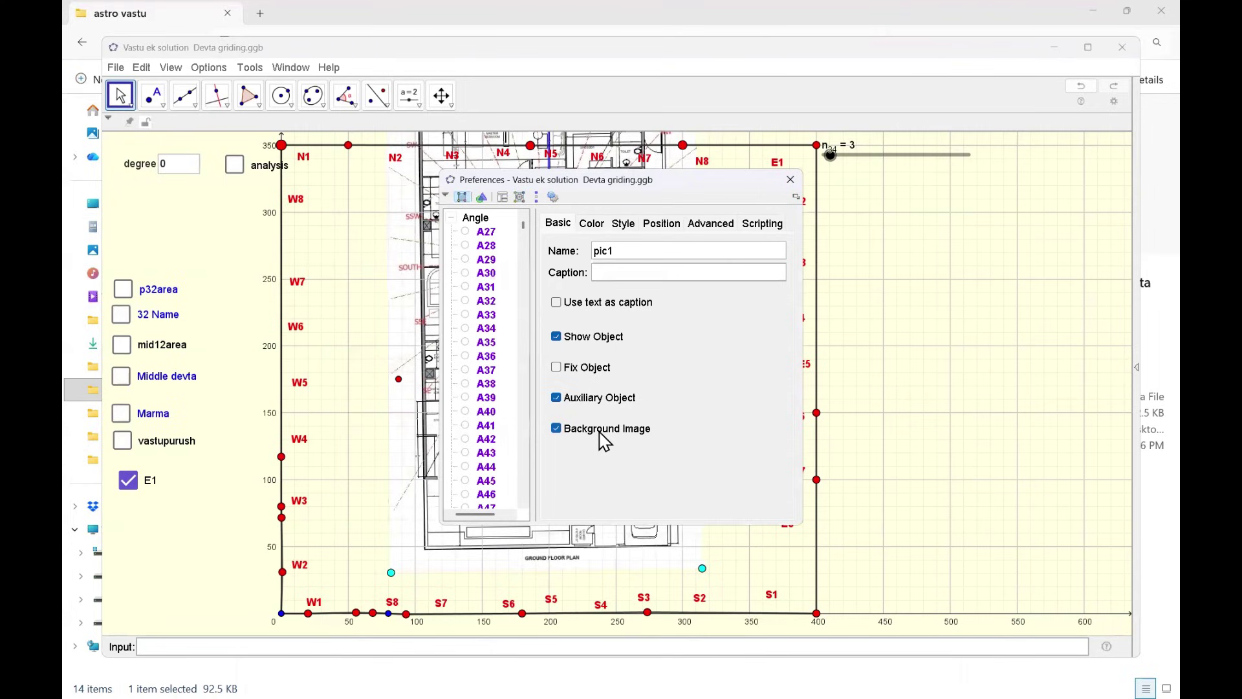
pyautogui.click(603, 368)
pyautogui.click(788, 181)
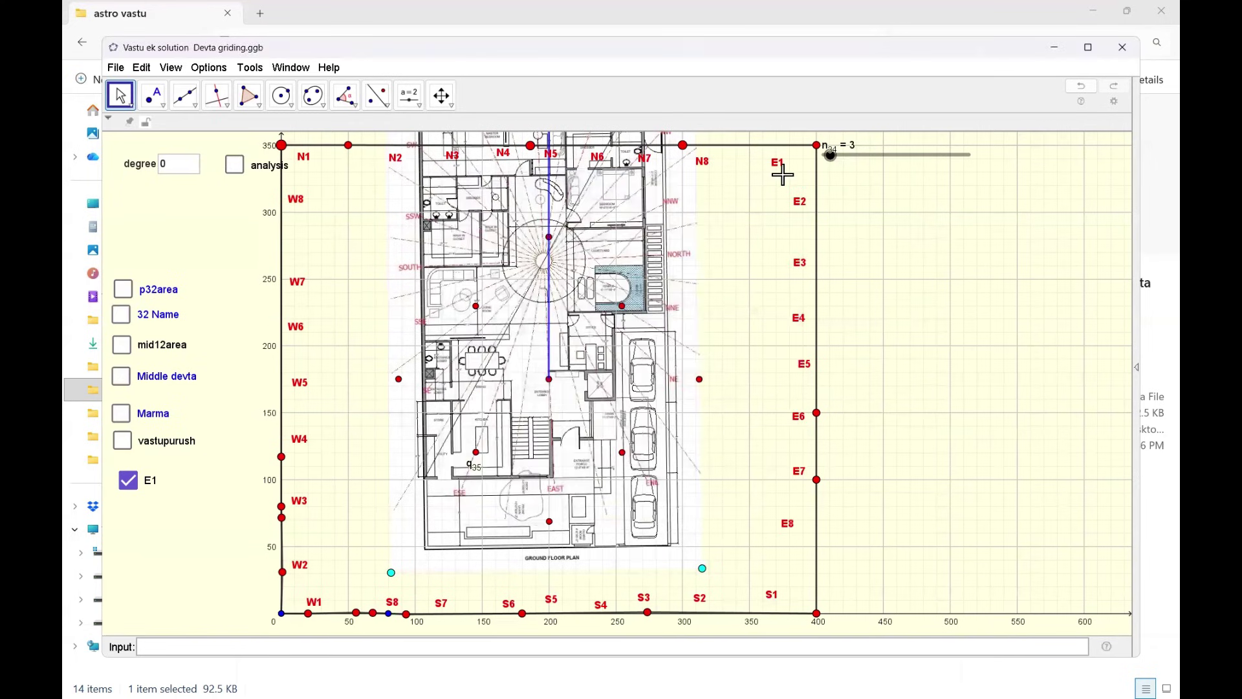
# - Move the grid's lower-left corner point to the utility's outer wall corner and the next boundary point to the stair wall corner at EAST
pyautogui.moveTo(601, 274); pyautogui.dragTo(610, 348)
pyautogui.click(615, 360)
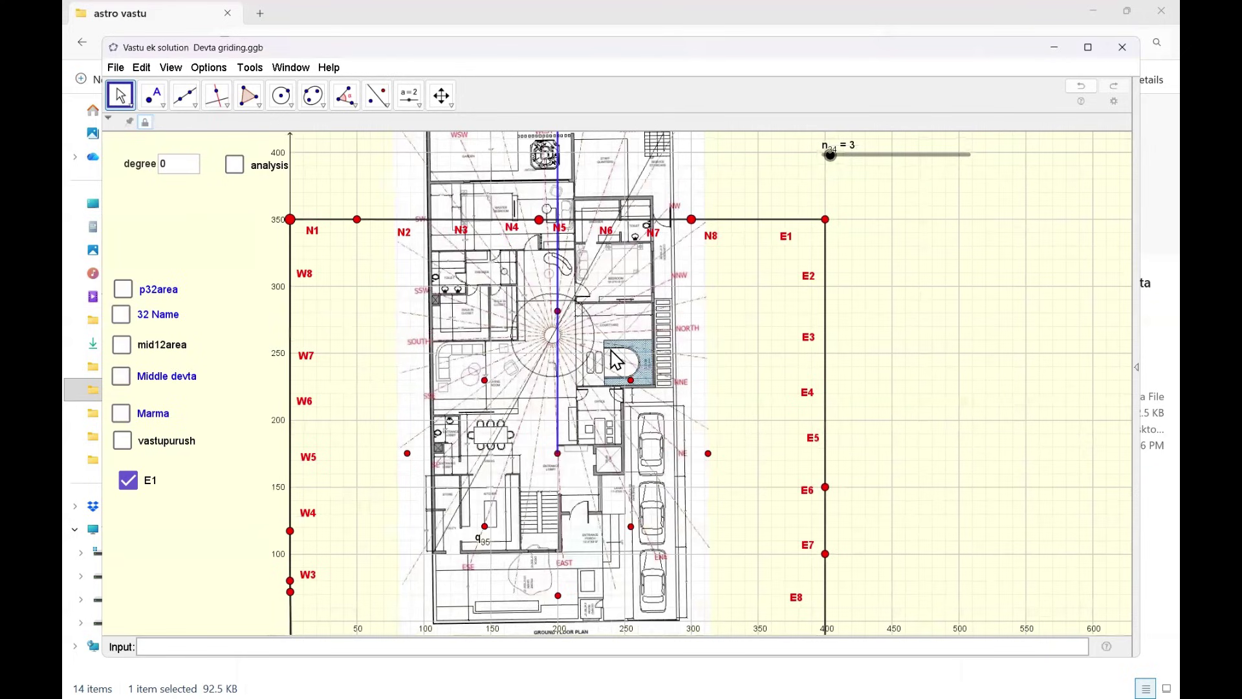
pyautogui.moveTo(620, 373); pyautogui.dragTo(620, 270)
pyautogui.moveTo(290, 585); pyautogui.dragTo(435, 455)
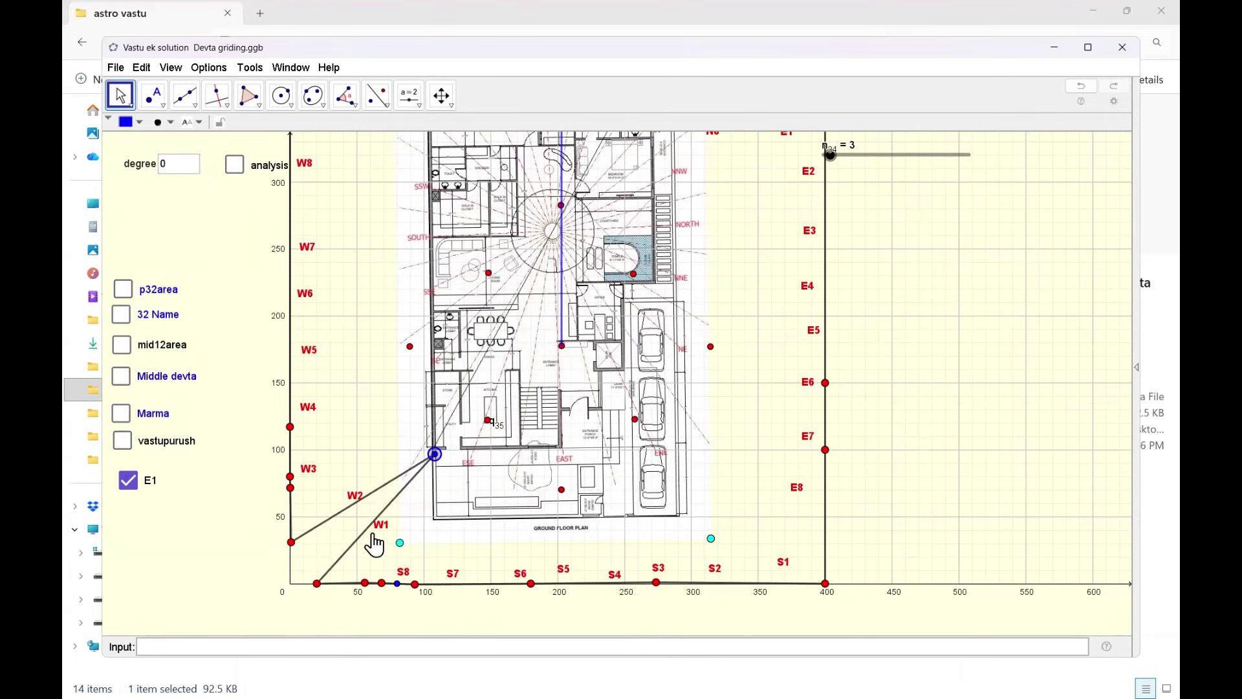
pyautogui.moveTo(321, 583); pyautogui.dragTo(558, 455)
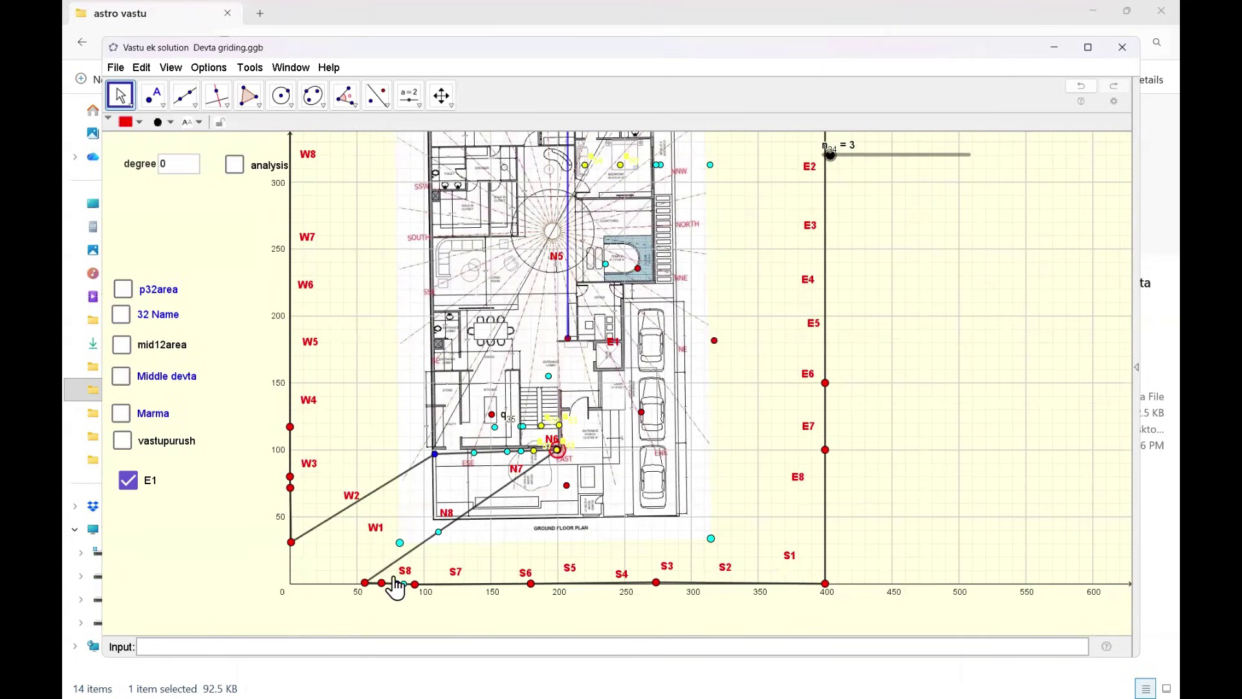
# - Move the next boundary point onto the wall between the stairs and the entrance door, at about (202, 127)
pyautogui.moveTo(366, 582); pyautogui.dragTo(559, 393)
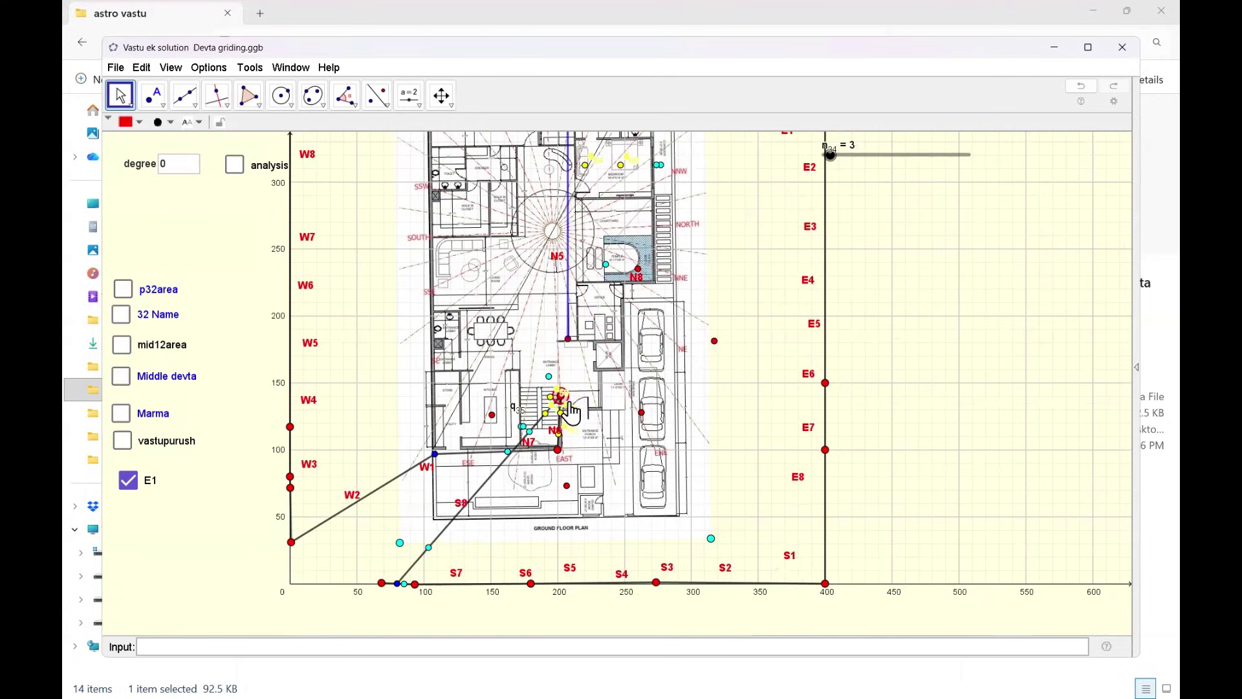
pyautogui.click(550, 397)
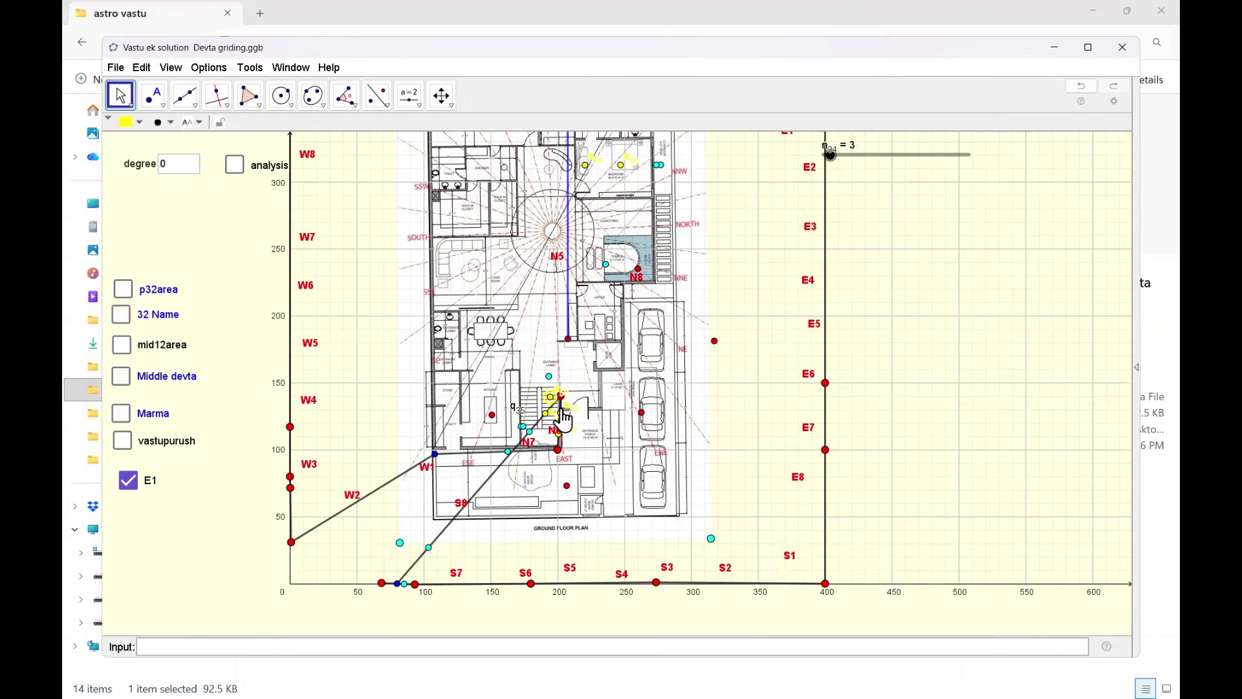
pyautogui.scroll(2, 578, 422)
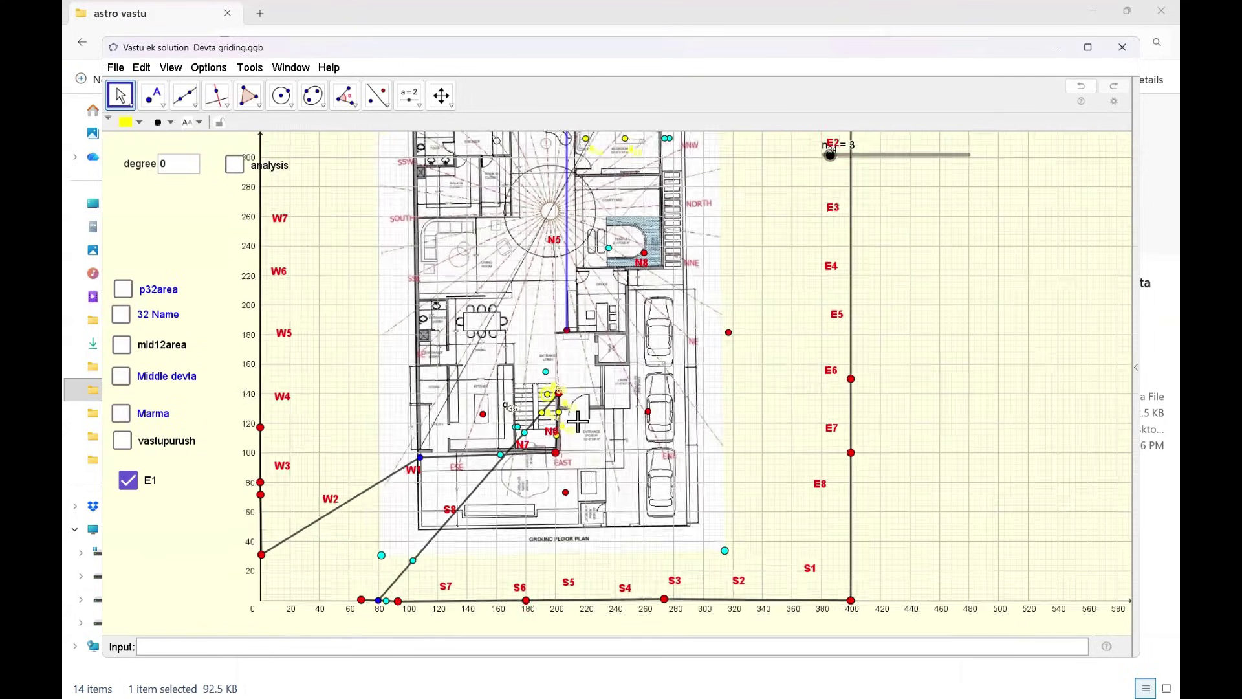
pyautogui.scroll(3, 569, 414)
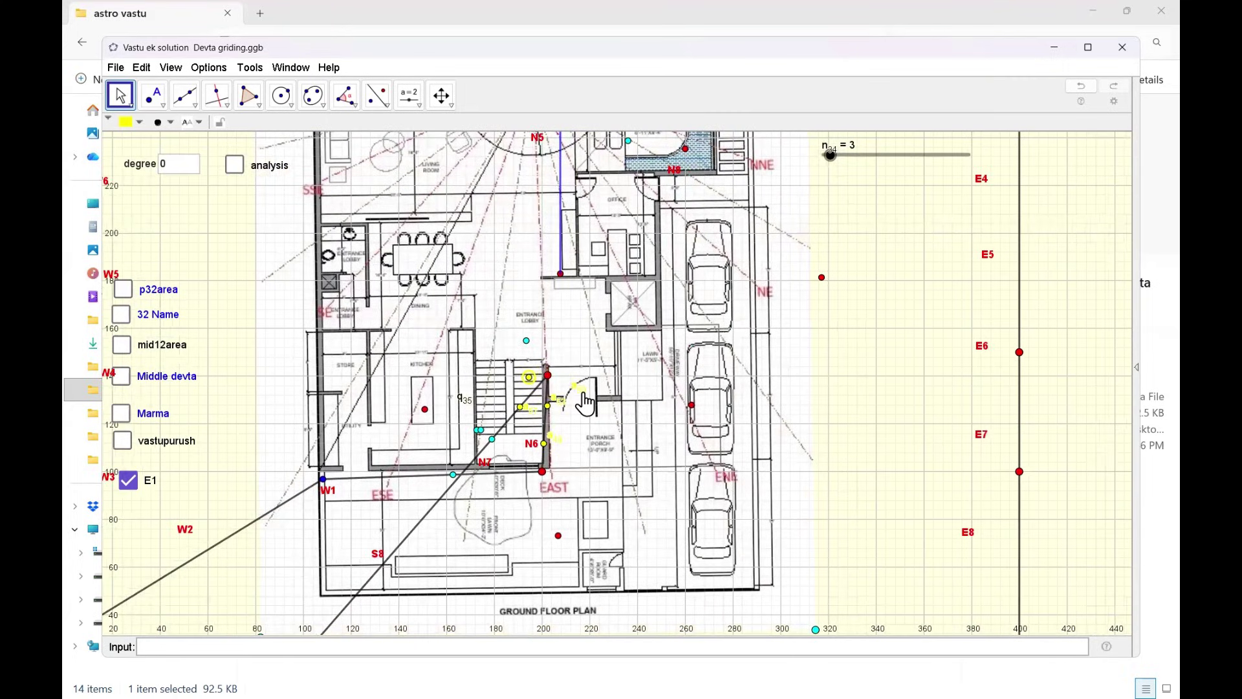
pyautogui.moveTo(548, 375); pyautogui.dragTo(548, 411)
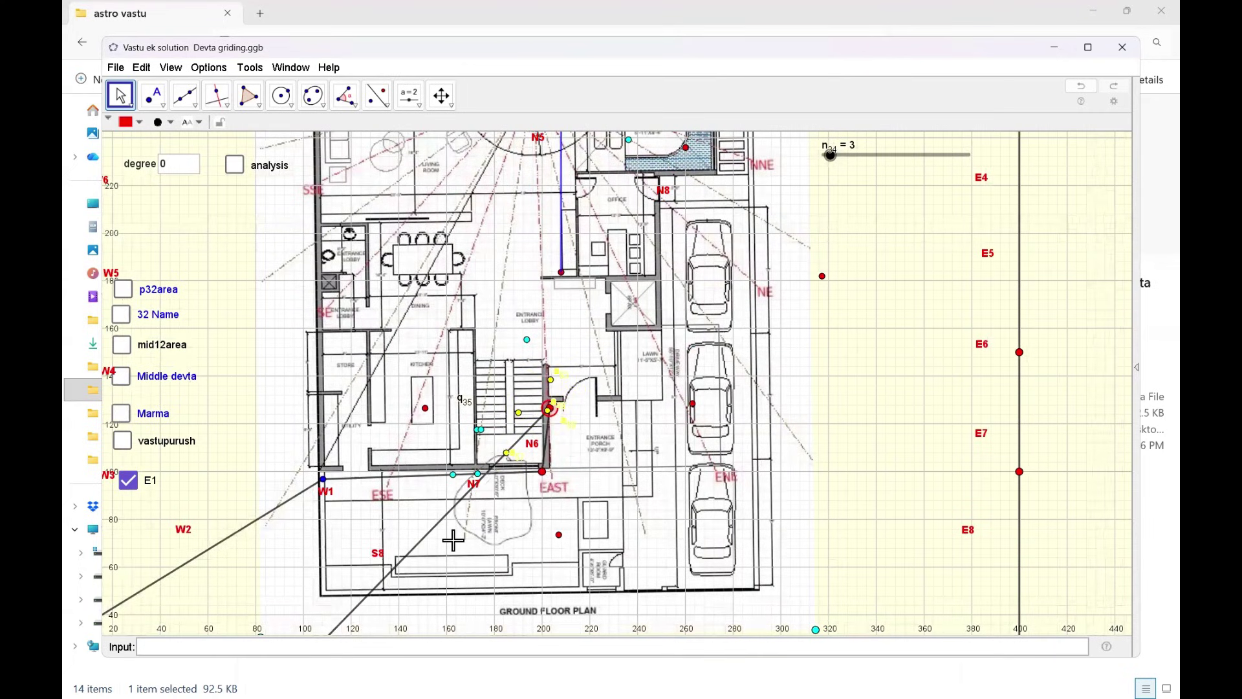
# - Place the next three boundary points around the entrance porch and lift corners, at about (237, 128), (232, 155) and (250, 159)
pyautogui.scroll(-5, 437, 537)
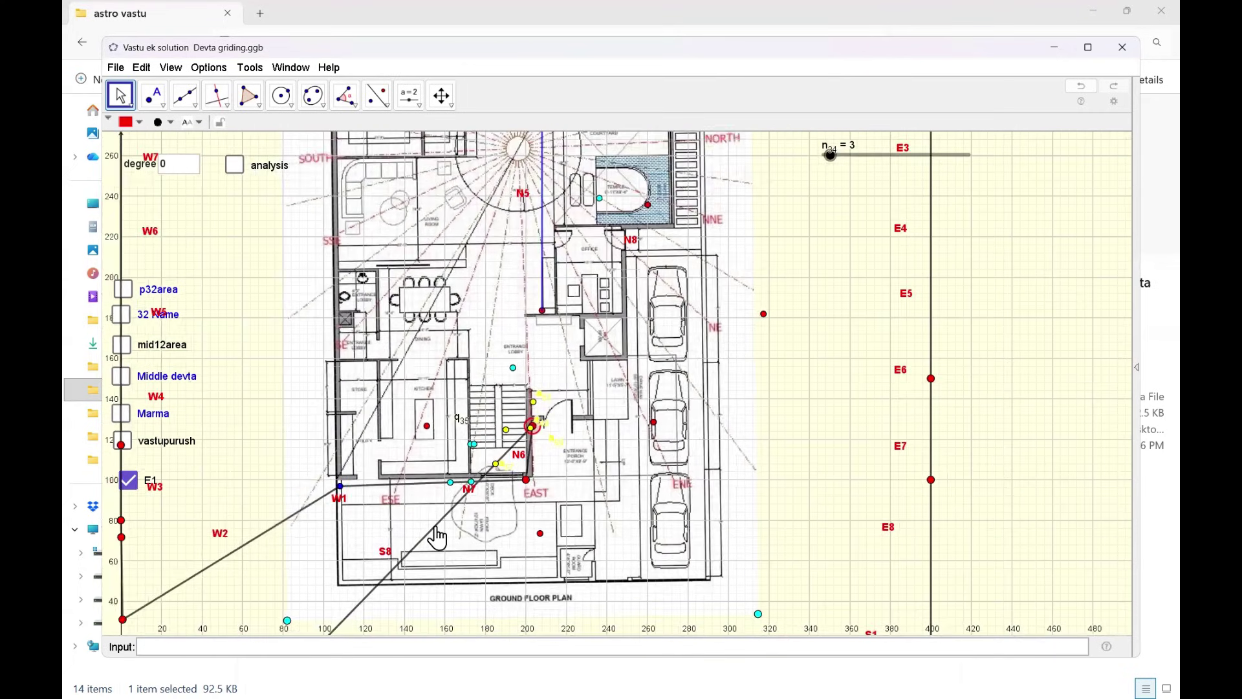
pyautogui.scroll(-2, 438, 537)
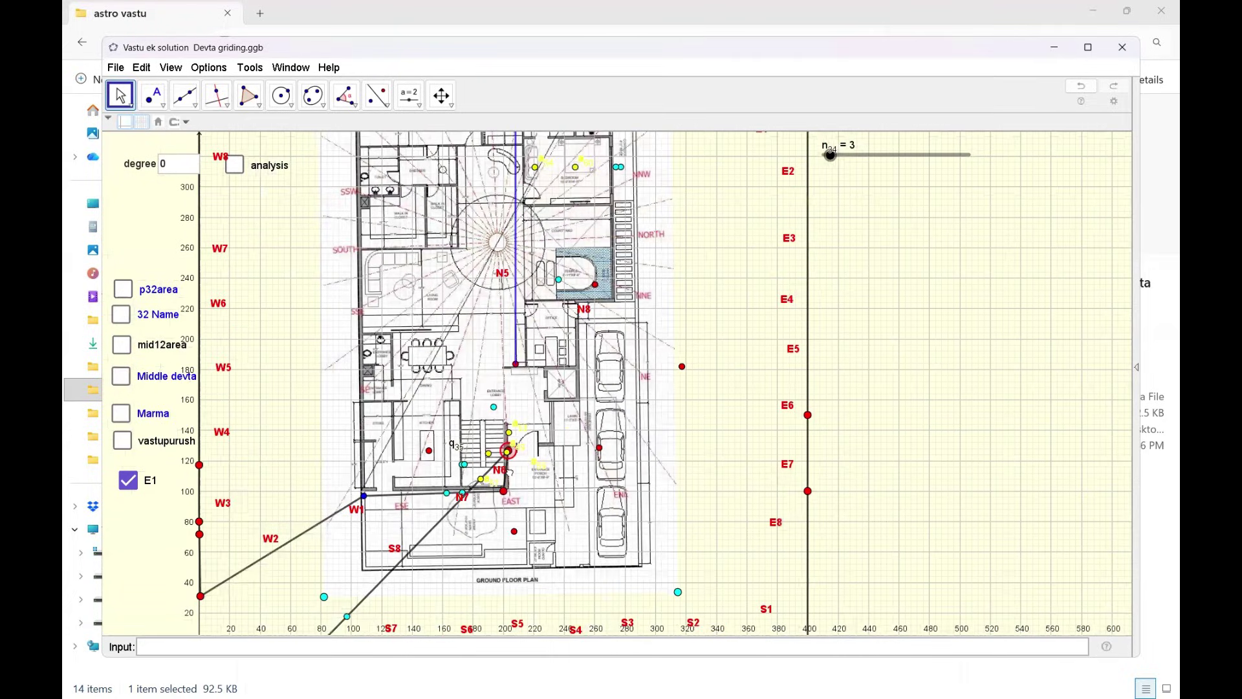
pyautogui.moveTo(313, 562); pyautogui.dragTo(553, 368)
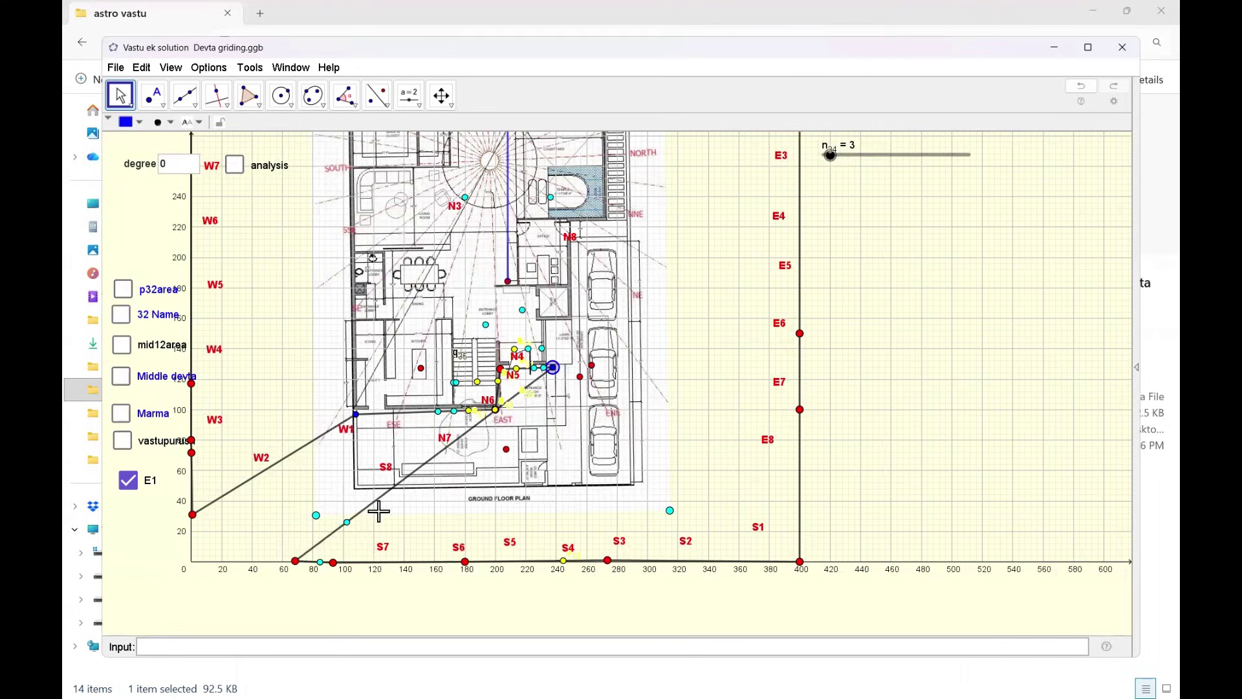
pyautogui.moveTo(296, 561); pyautogui.dragTo(544, 330)
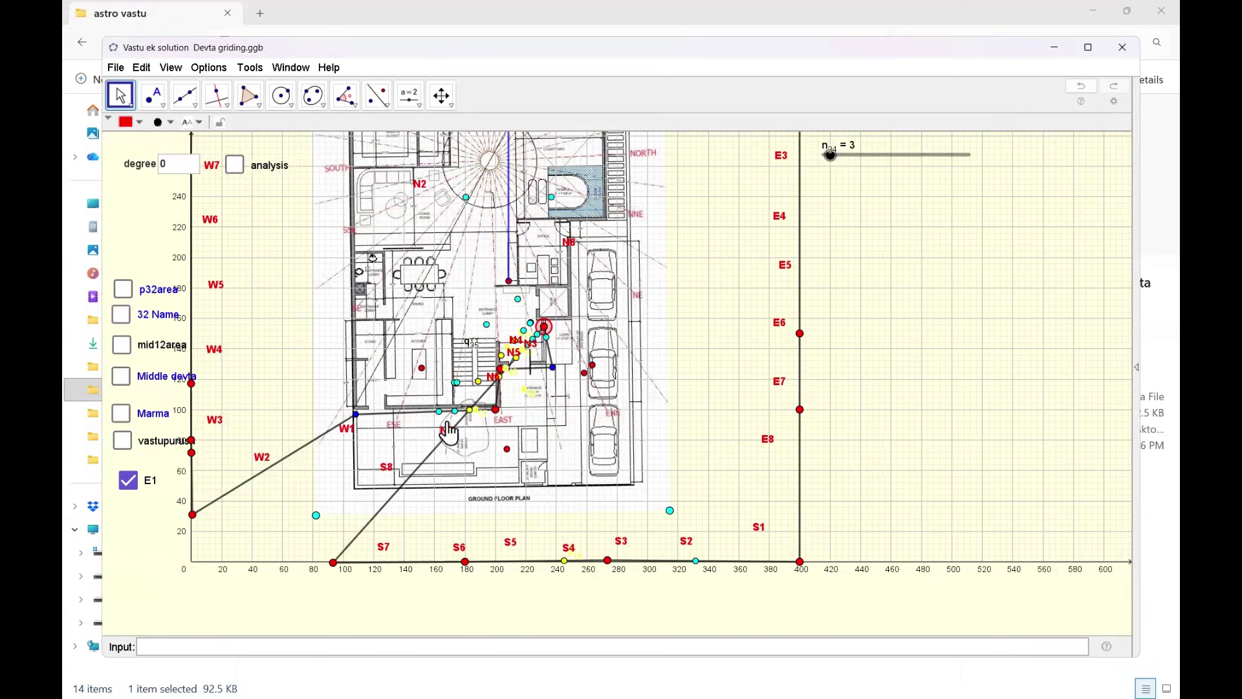
pyautogui.moveTo(334, 563); pyautogui.dragTo(574, 330)
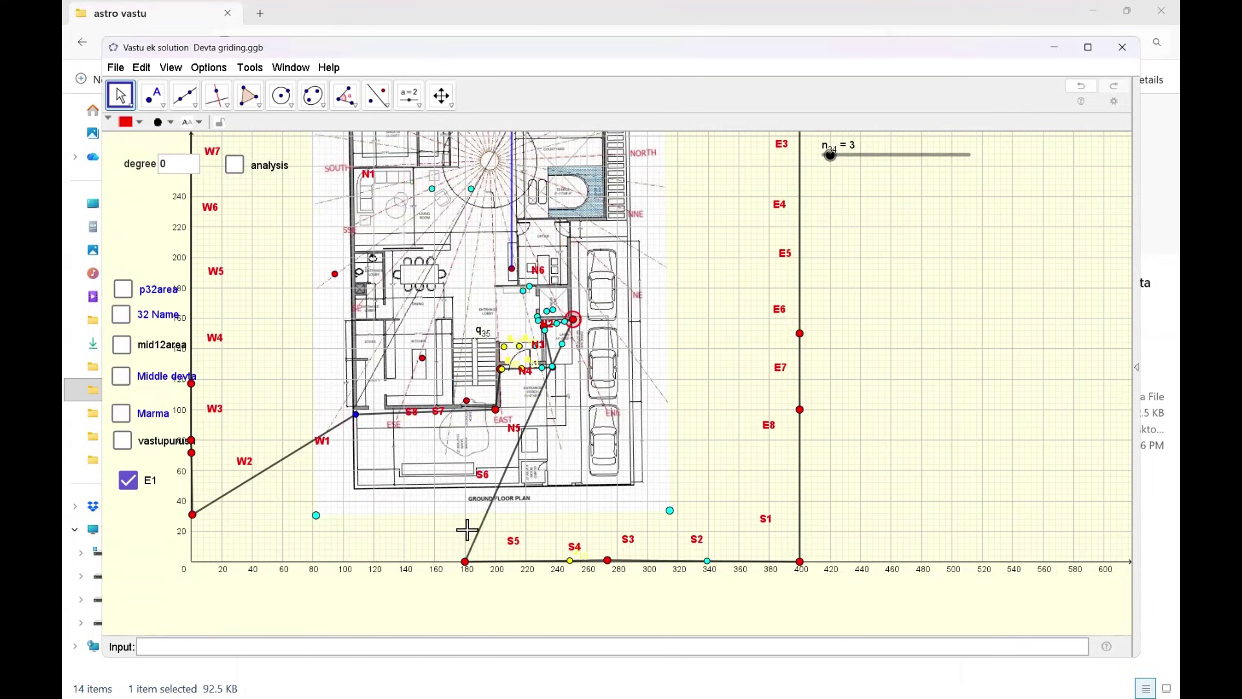
# - Move the next two boundary points to the office's upper outer corner and the temple's lower outer corner, at about (250, 222) and (272, 226)
pyautogui.moveTo(478, 551); pyautogui.dragTo(597, 382)
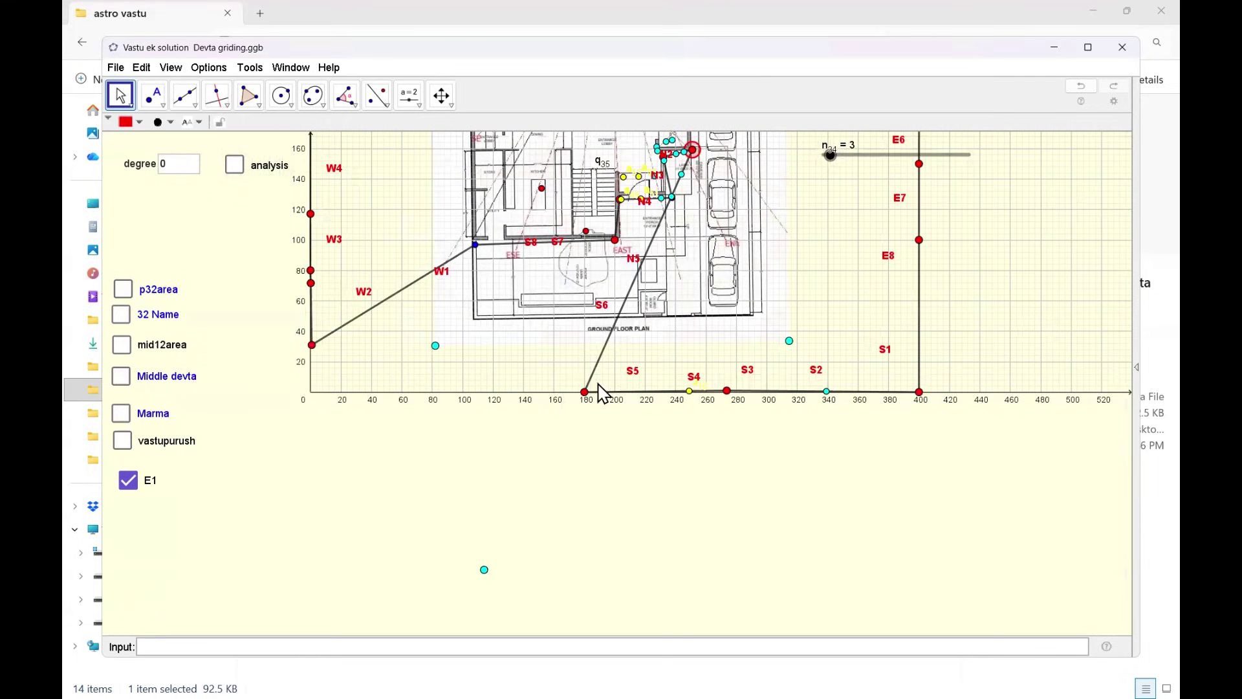
pyautogui.moveTo(556, 445); pyautogui.dragTo(371, 582)
pyautogui.moveTo(404, 543); pyautogui.dragTo(508, 201)
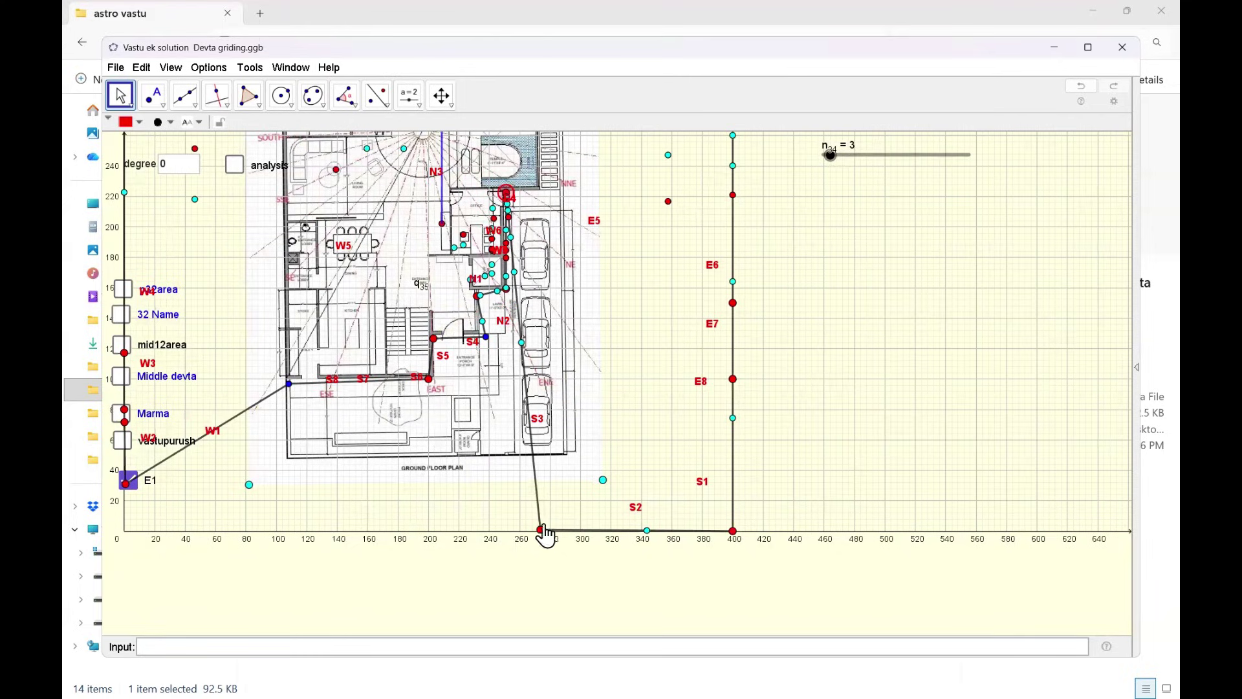
pyautogui.moveTo(541, 530); pyautogui.dragTo(541, 192)
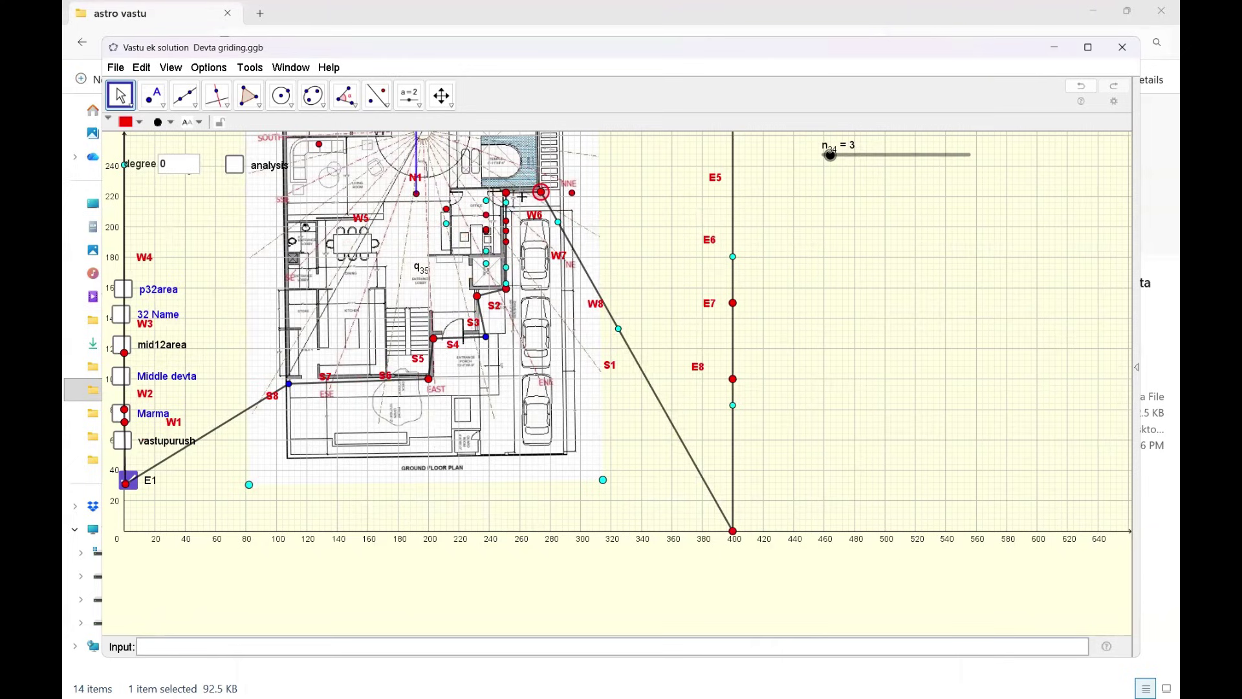
pyautogui.scroll(5, 489, 210)
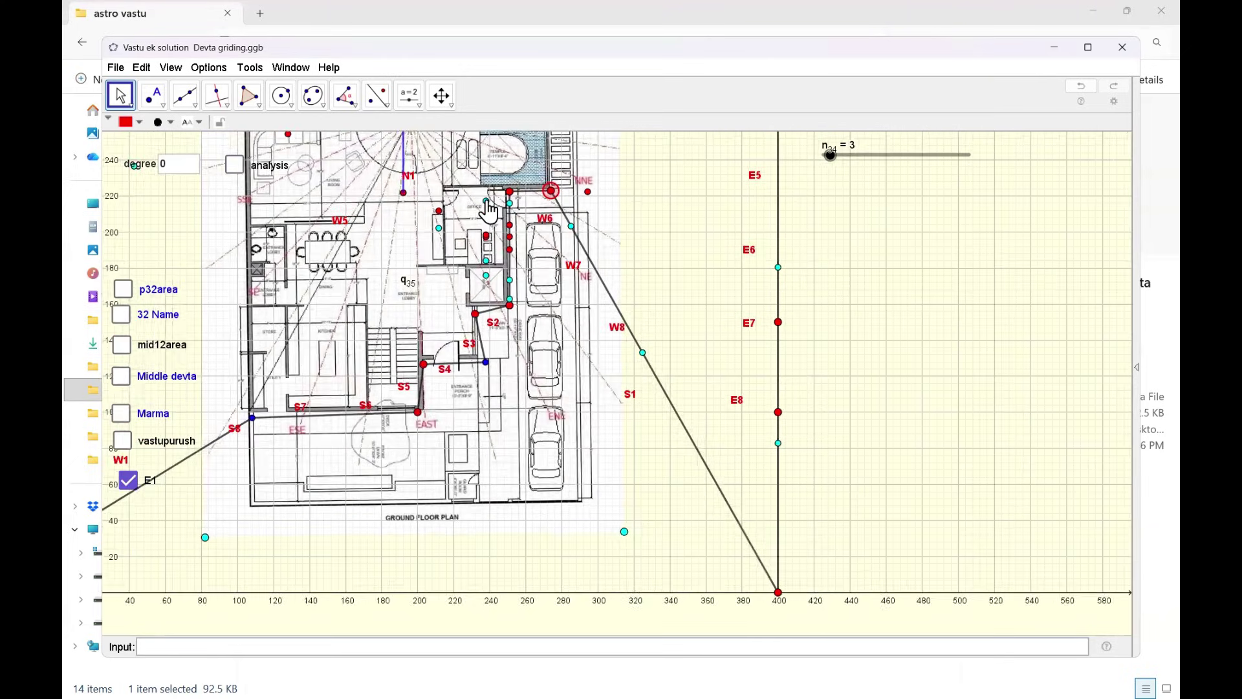
pyautogui.scroll(-3, 489, 211)
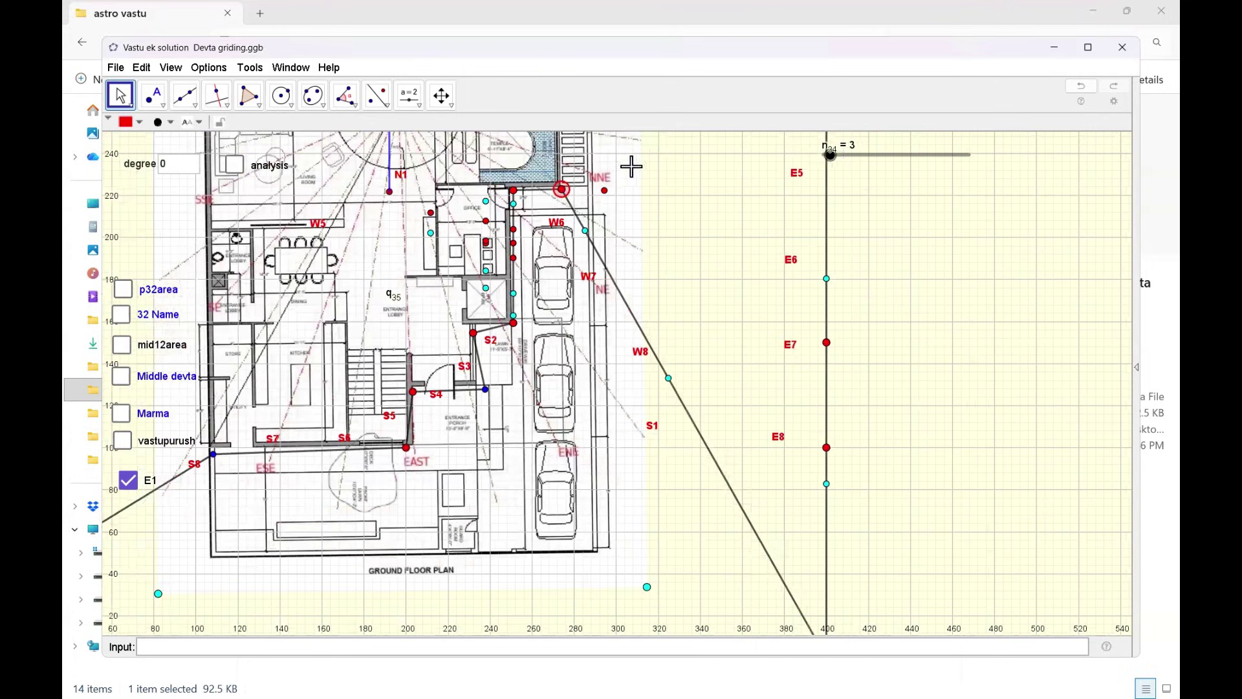
pyautogui.moveTo(560, 189); pyautogui.dragTo(558, 183)
# - Move the grid's lower-right corner point to the temple's upper outer corner, at about (272, 263)
pyautogui.moveTo(634, 427); pyautogui.dragTo(606, 392)
pyautogui.moveTo(789, 580); pyautogui.dragTo(622, 199)
pyautogui.moveTo(710, 455); pyautogui.dragTo(746, 563)
pyautogui.moveTo(703, 428); pyautogui.dragTo(596, 261)
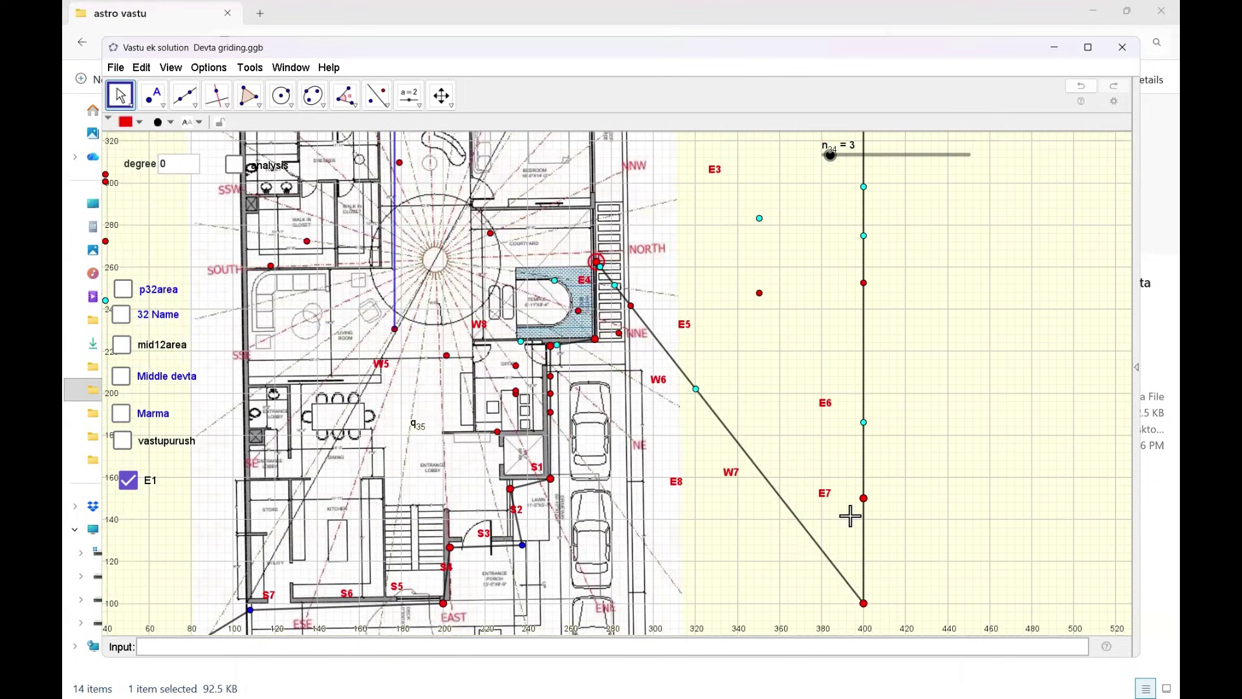
# - Move the next two boundary points up onto the bedroom's outer wall, at about (270, 298) and (270, 330)
pyautogui.moveTo(863, 603); pyautogui.dragTo(595, 197)
pyautogui.moveTo(830, 440); pyautogui.dragTo(823, 526)
pyautogui.moveTo(858, 586); pyautogui.dragTo(582, 216)
pyautogui.moveTo(684, 249); pyautogui.dragTo(702, 398)
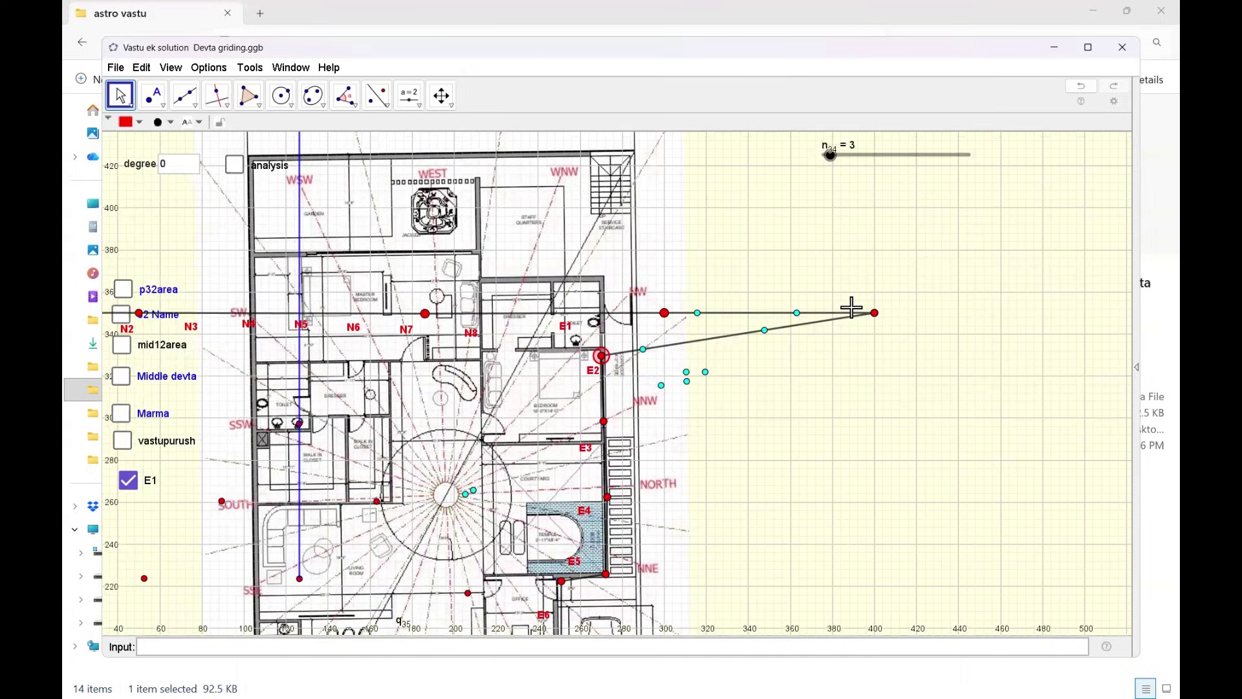
# - Place the next five boundary points around the toilet-side door and along the upper wall, at about (271, 350), (284, 352), (283, 425), (180, 425) and (100, 424)
pyautogui.moveTo(875, 313); pyautogui.dragTo(627, 157)
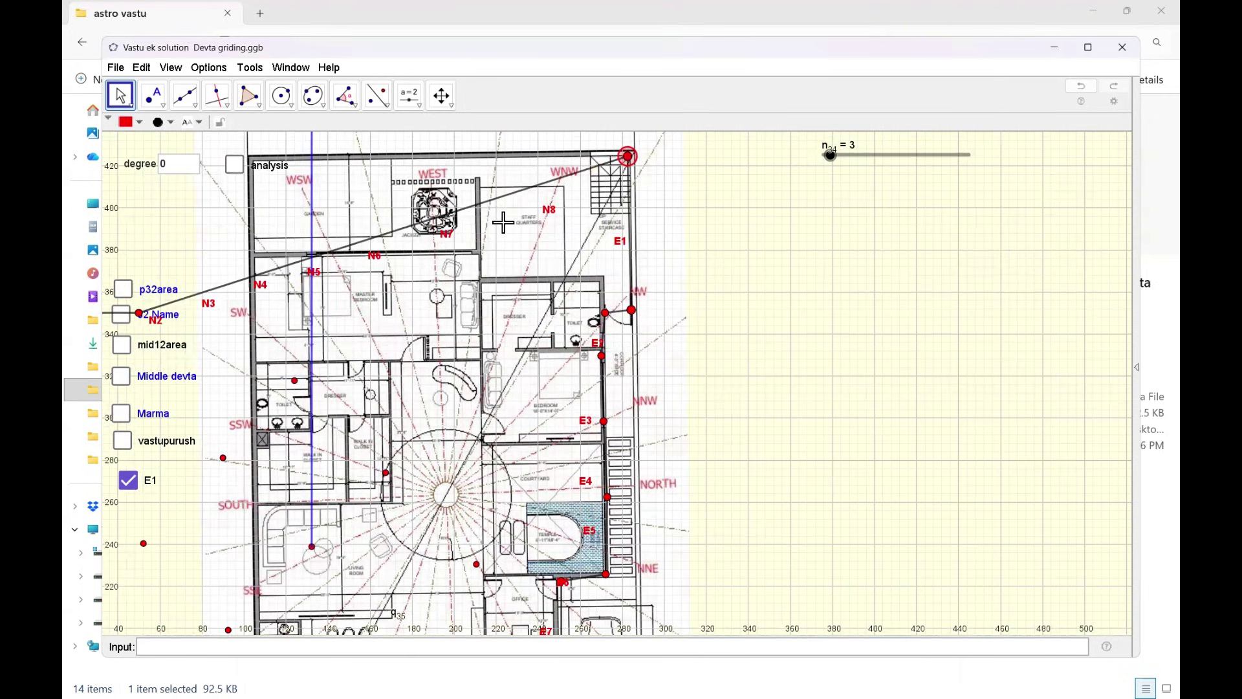
pyautogui.moveTo(222, 310); pyautogui.dragTo(390, 321)
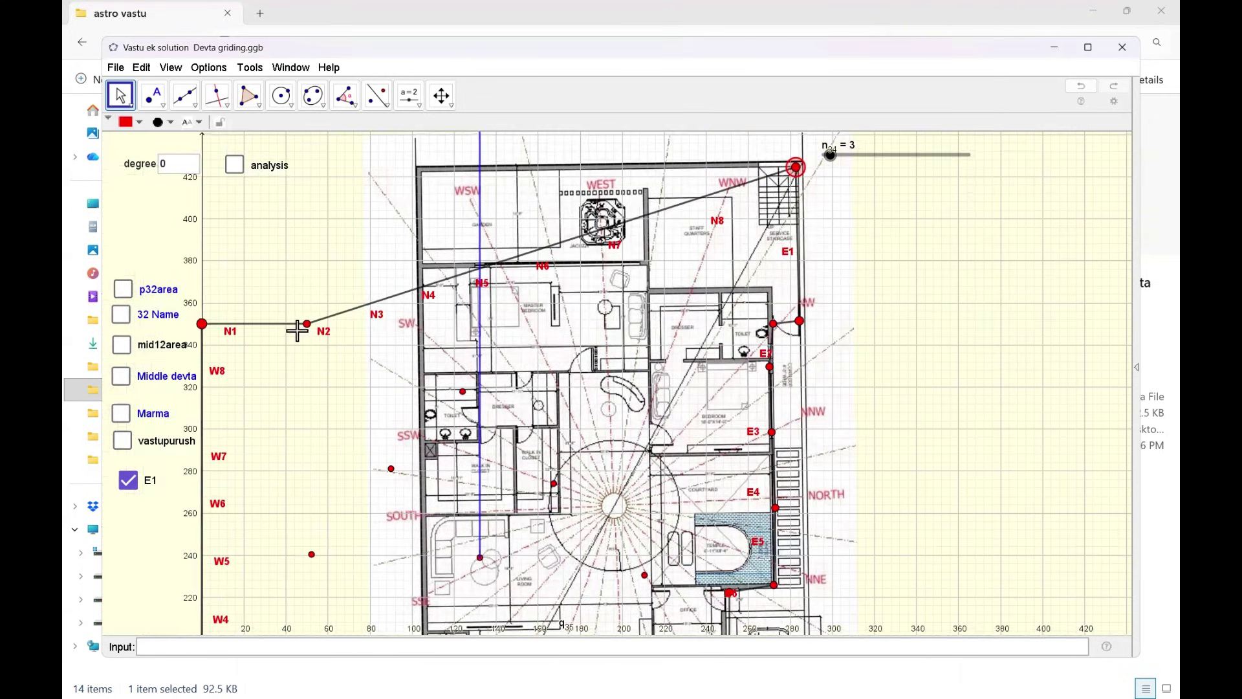
pyautogui.moveTo(307, 323); pyautogui.dragTo(580, 167)
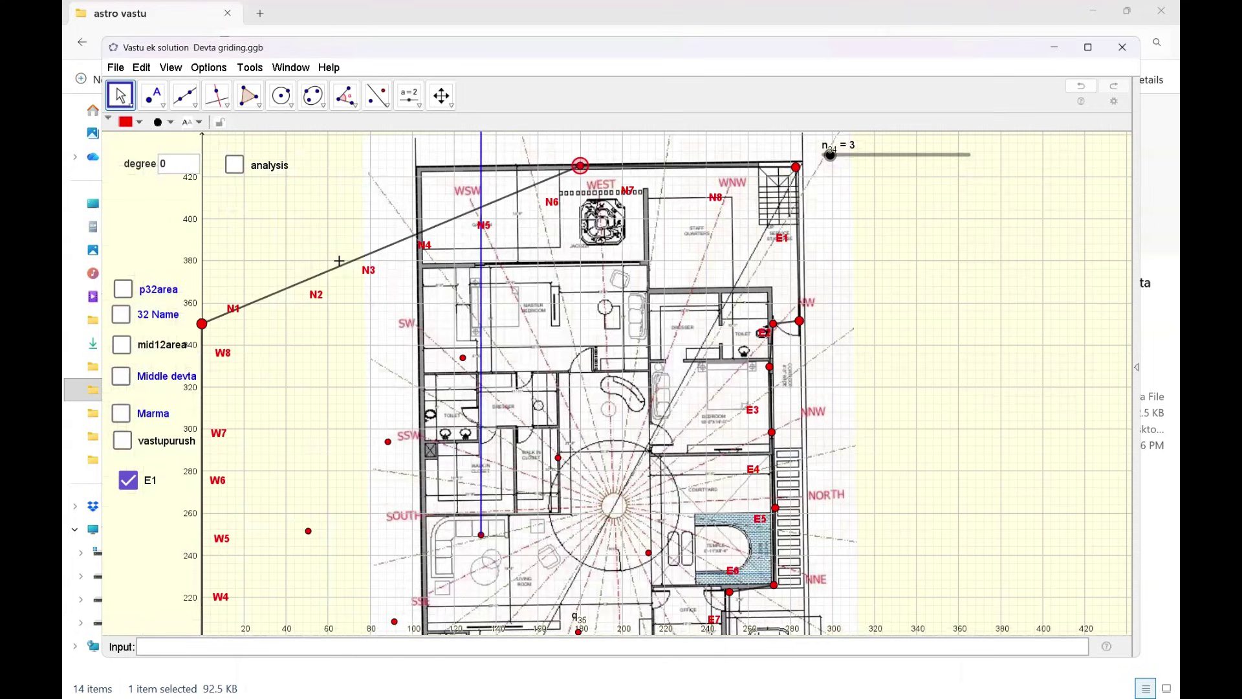
pyautogui.moveTo(204, 329); pyautogui.dragTo(412, 170)
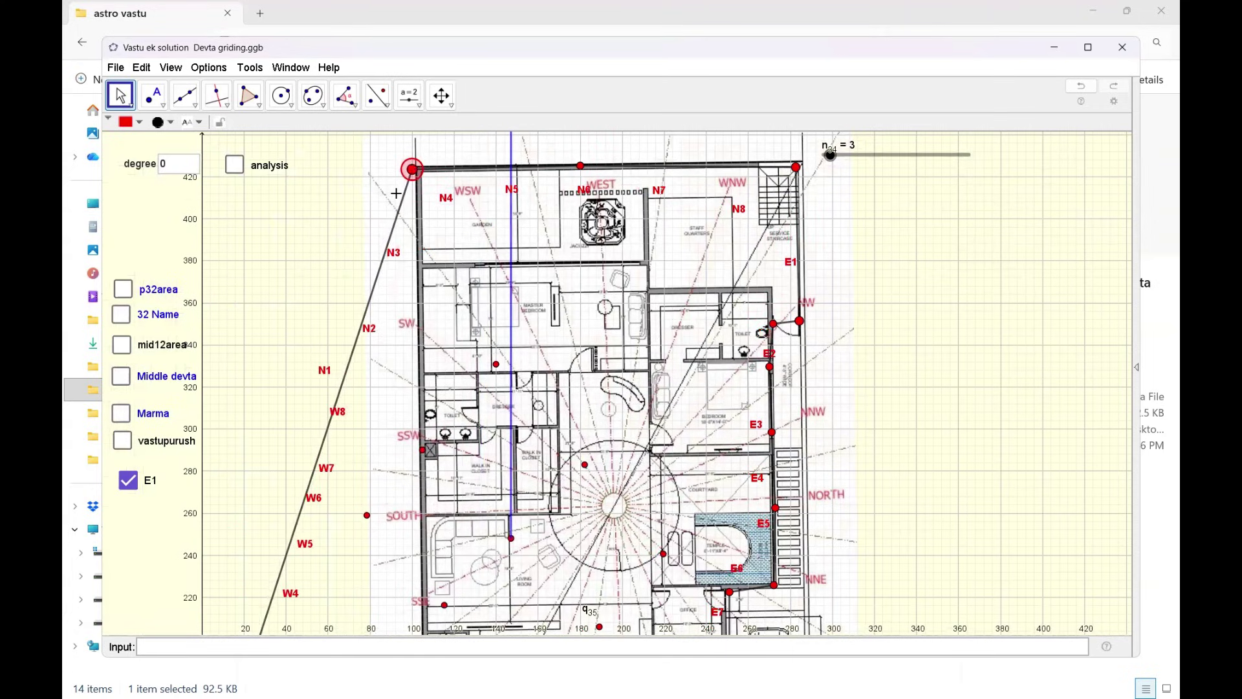
# - Move the four remaining boundary points onto the outer wall beside the lobby toilet, store and utility, at about (104, 178), (104, 145), (105, 128) and (106, 115)
pyautogui.moveTo(242, 507); pyautogui.dragTo(305, 380)
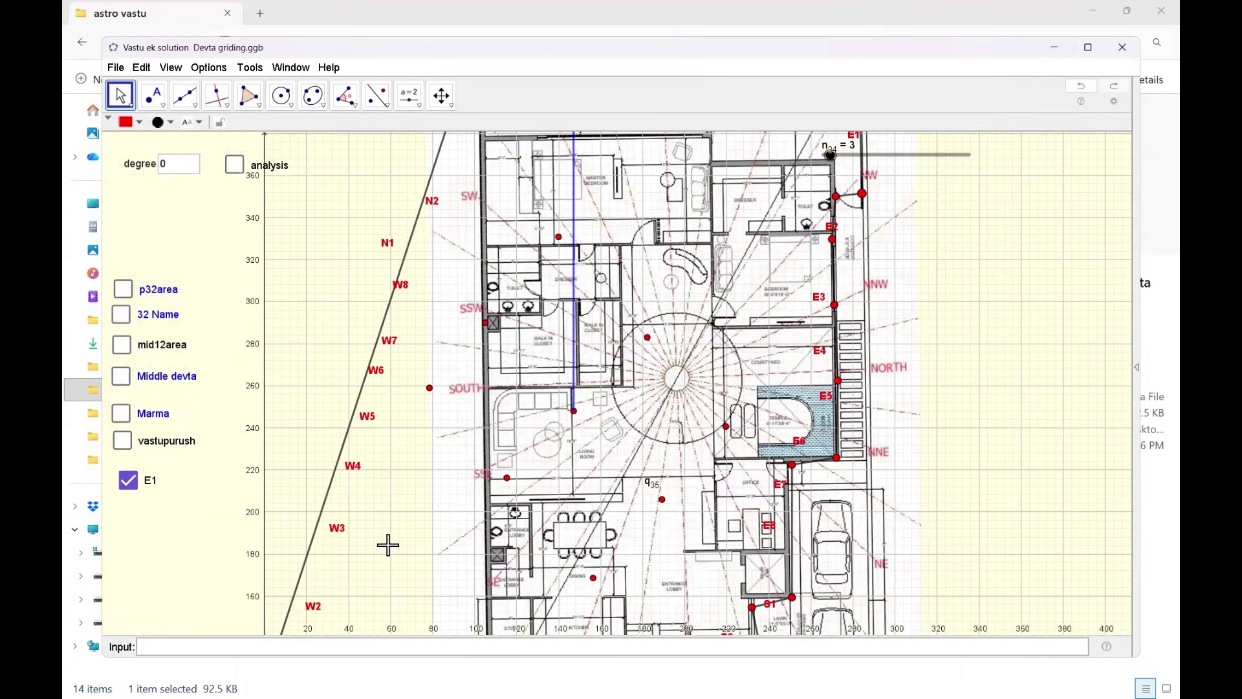
pyautogui.moveTo(392, 438); pyautogui.dragTo(395, 409)
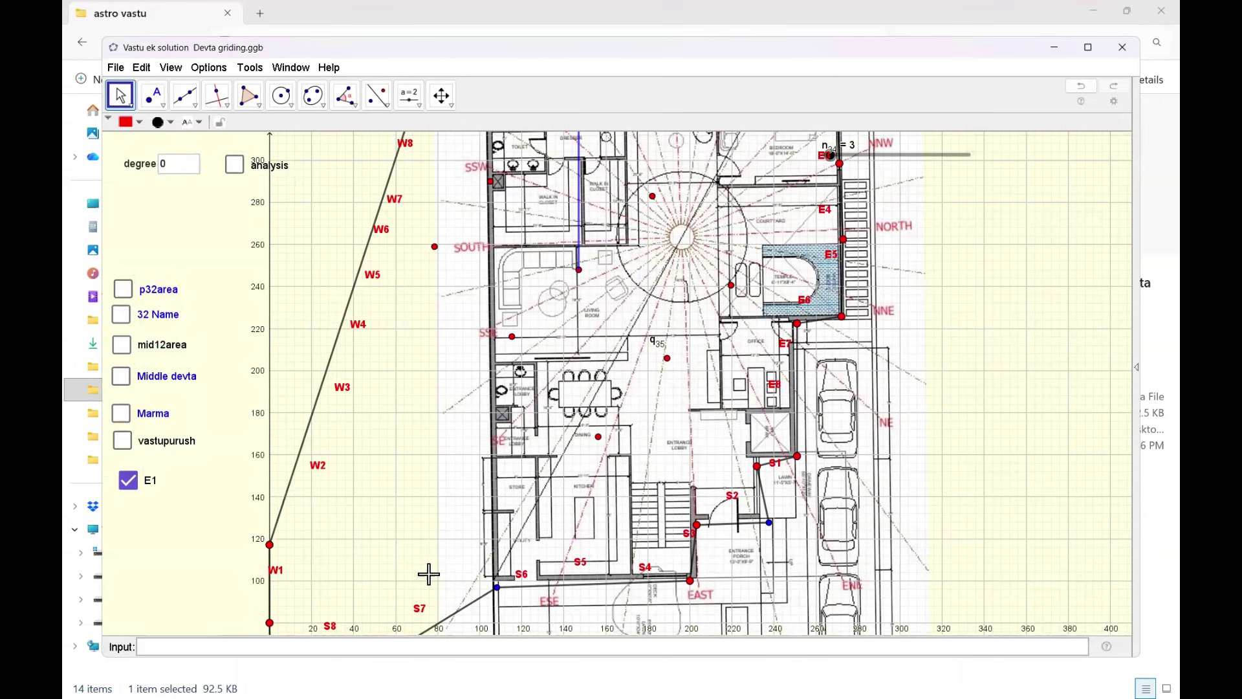
pyautogui.moveTo(419, 478); pyautogui.dragTo(330, 598)
pyautogui.moveTo(268, 625); pyautogui.dragTo(297, 452)
pyautogui.moveTo(211, 493); pyautogui.dragTo(431, 368)
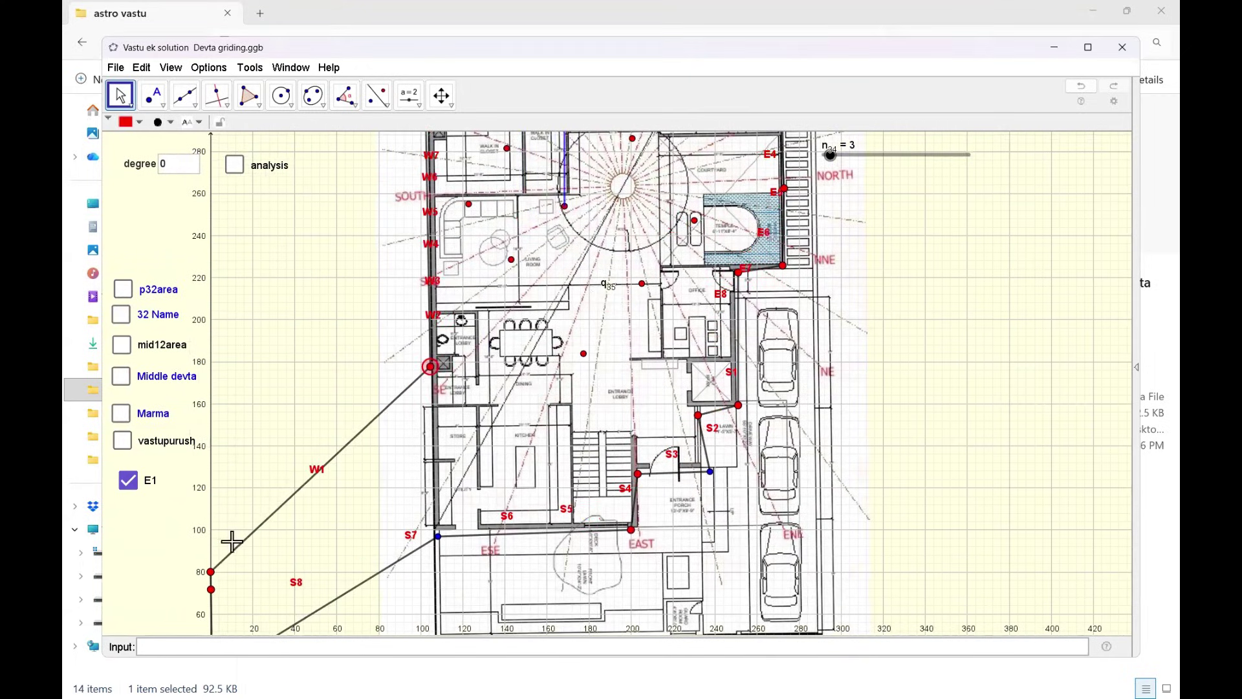
pyautogui.moveTo(211, 573); pyautogui.dragTo(433, 447)
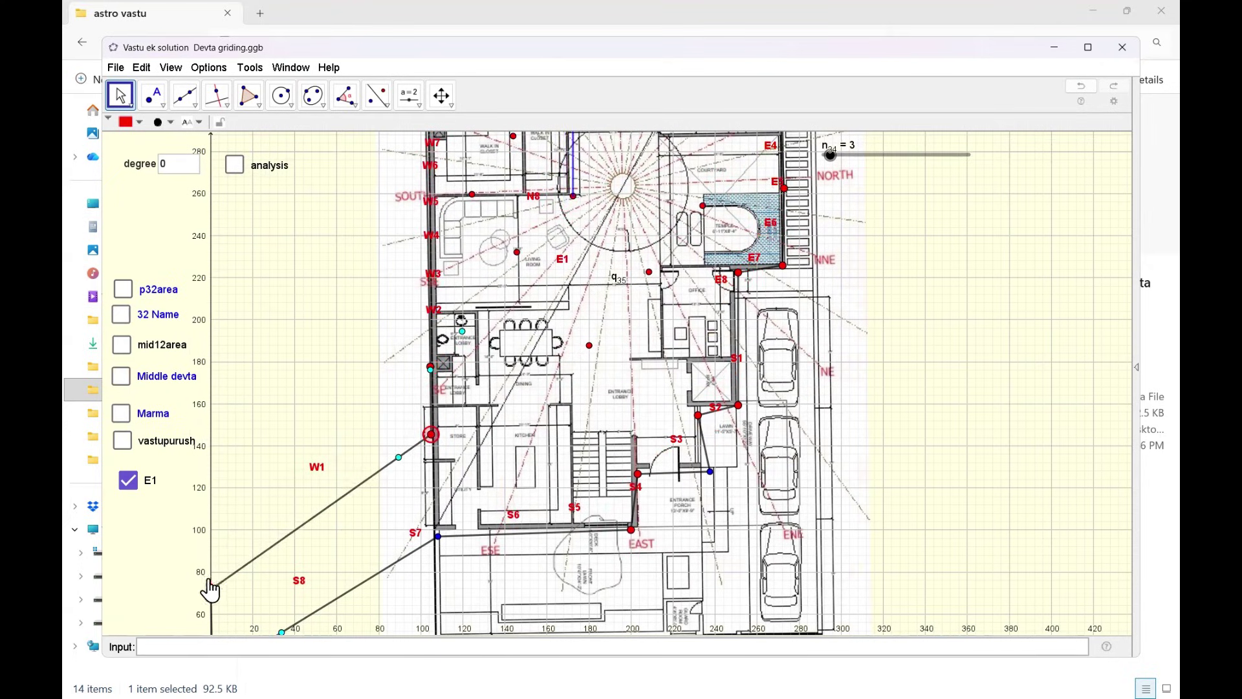
pyautogui.moveTo(211, 590); pyautogui.dragTo(433, 473)
pyautogui.moveTo(349, 466); pyautogui.dragTo(350, 322)
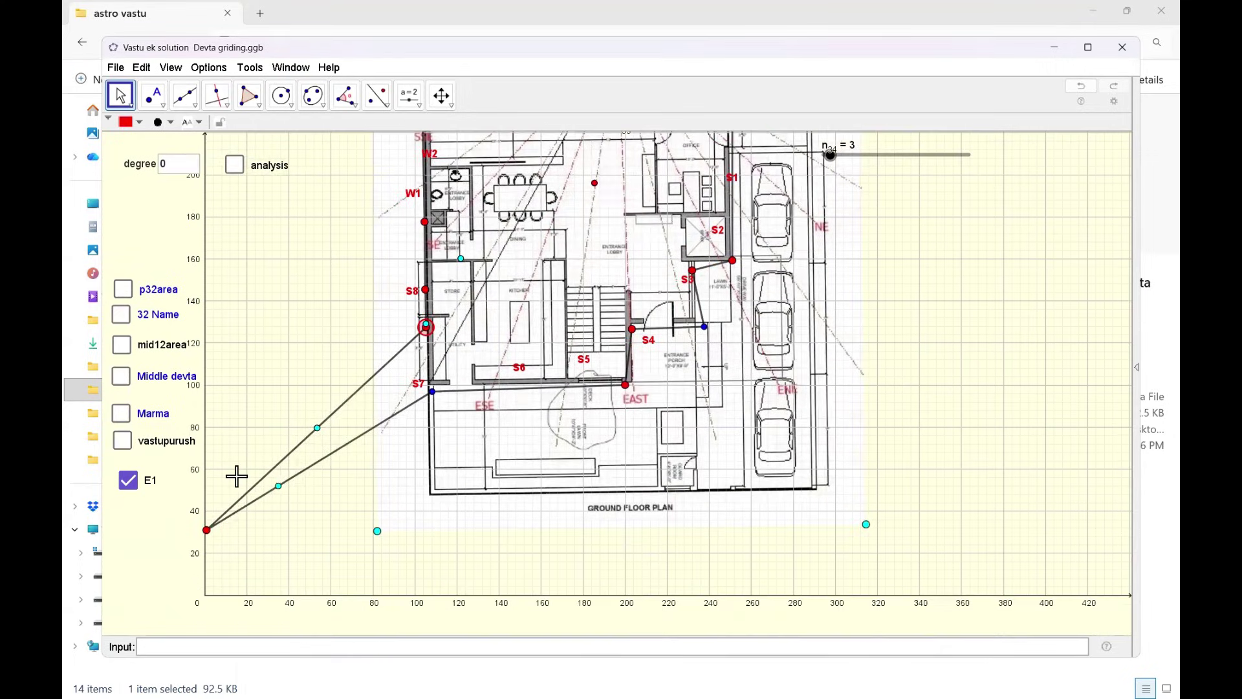
pyautogui.moveTo(208, 529); pyautogui.dragTo(430, 357)
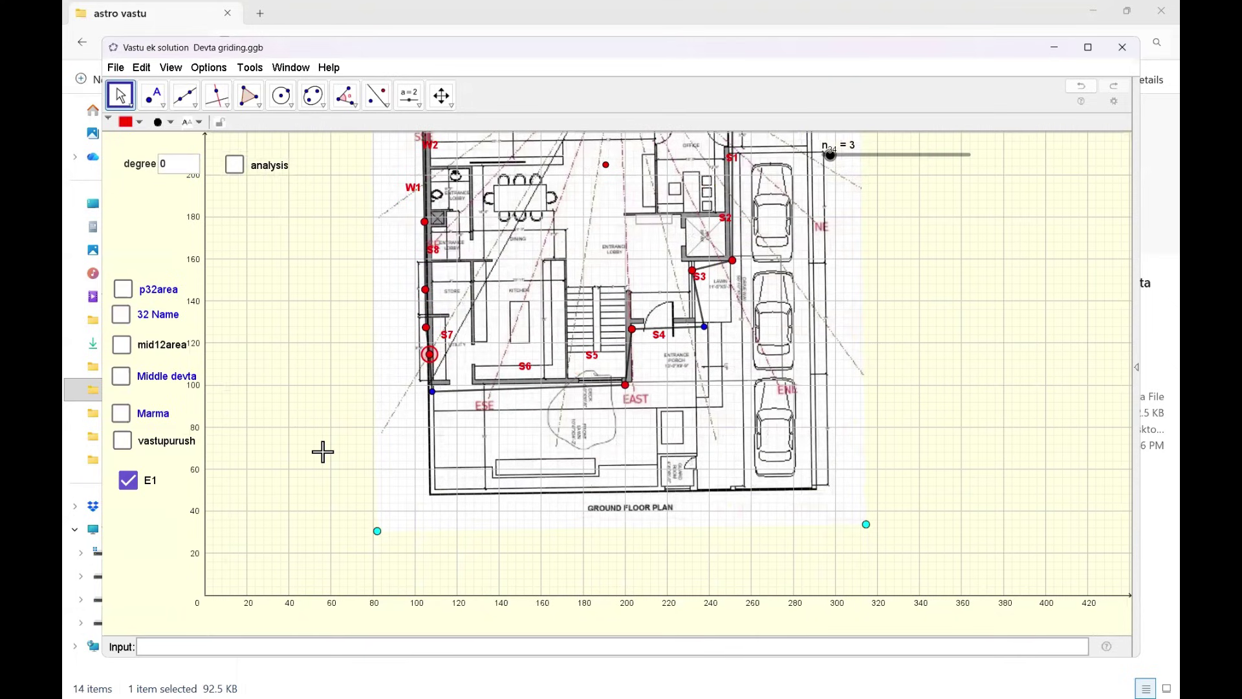
# - Set the grid's degree value to 256
pyautogui.scroll(-3, 323, 452)
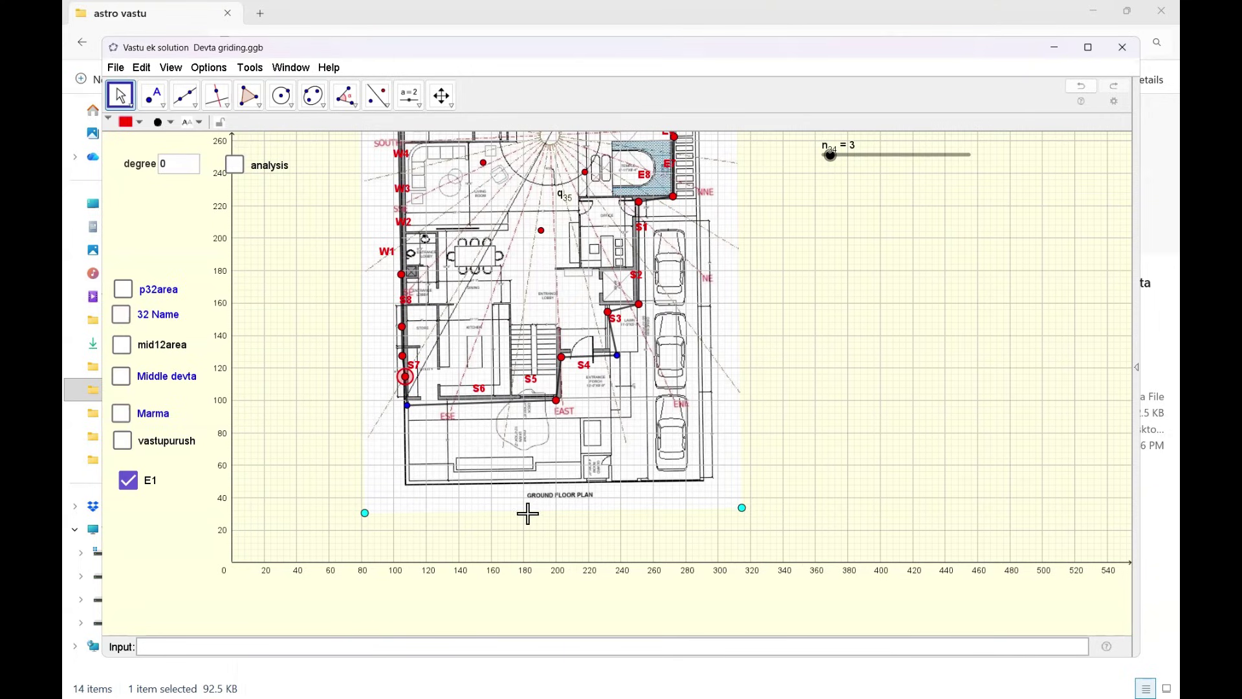
pyautogui.moveTo(838, 373); pyautogui.dragTo(792, 564)
pyautogui.moveTo(791, 474); pyautogui.dragTo(792, 540)
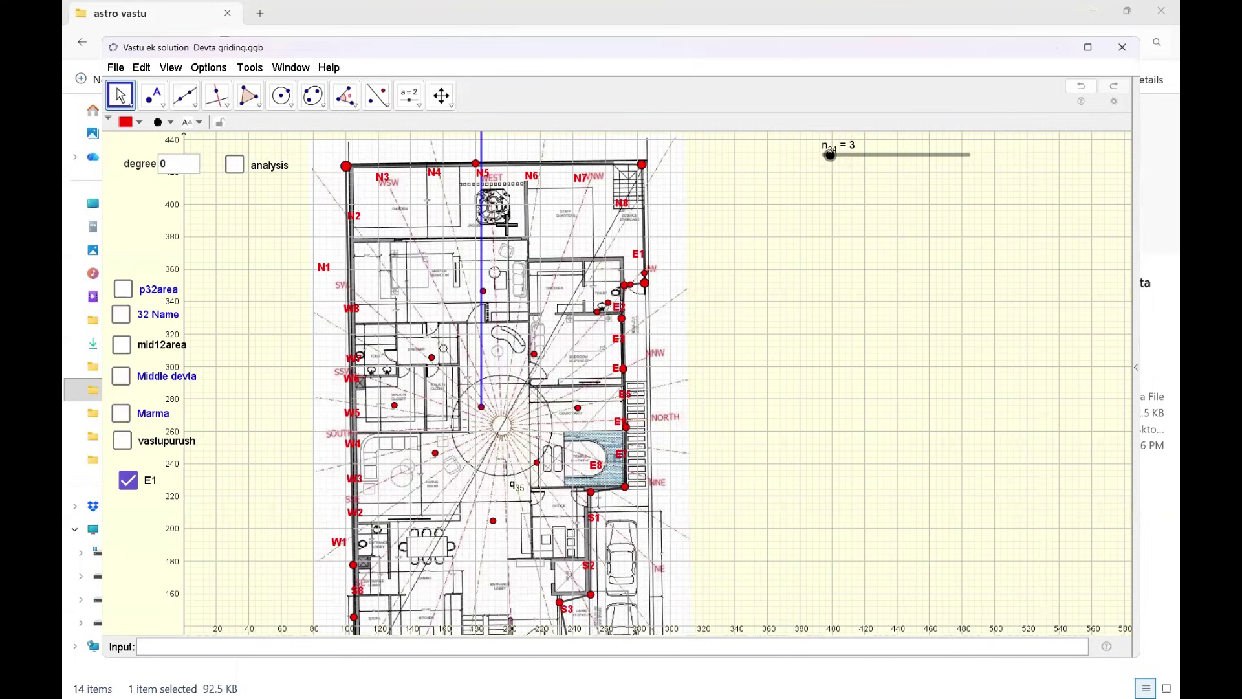
pyautogui.click(801, 319)
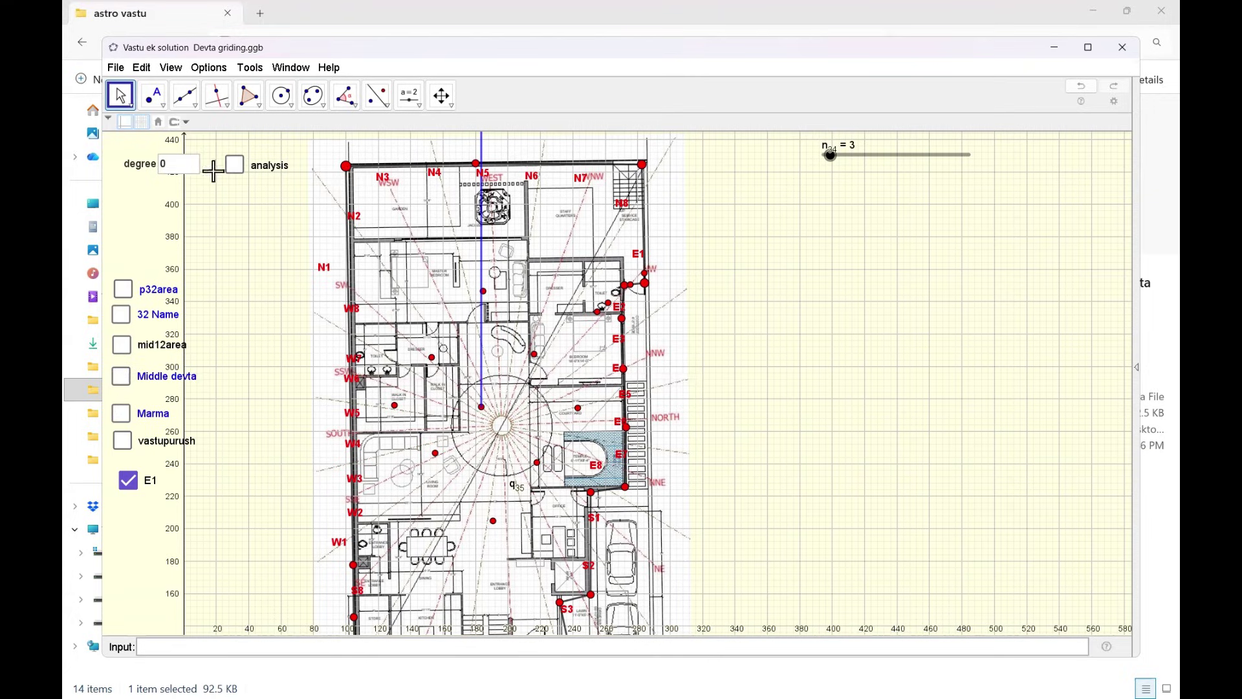
pyautogui.click(183, 166)
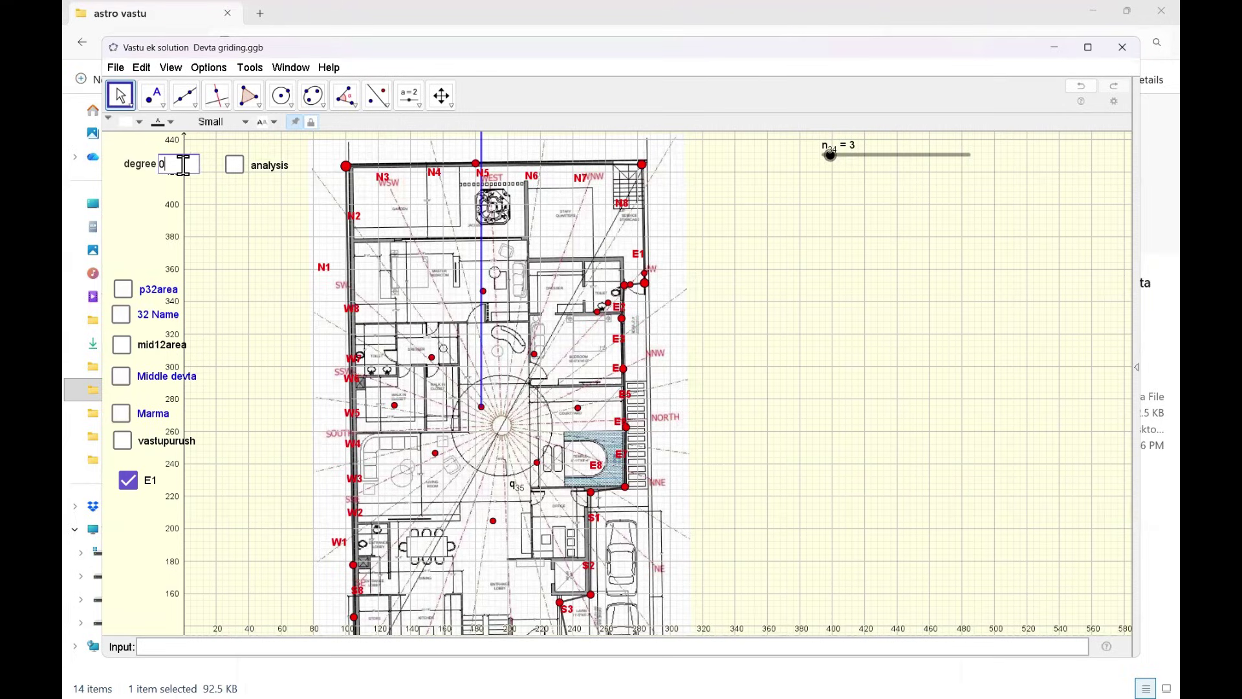
pyautogui.write('256')
pyautogui.press('Return')
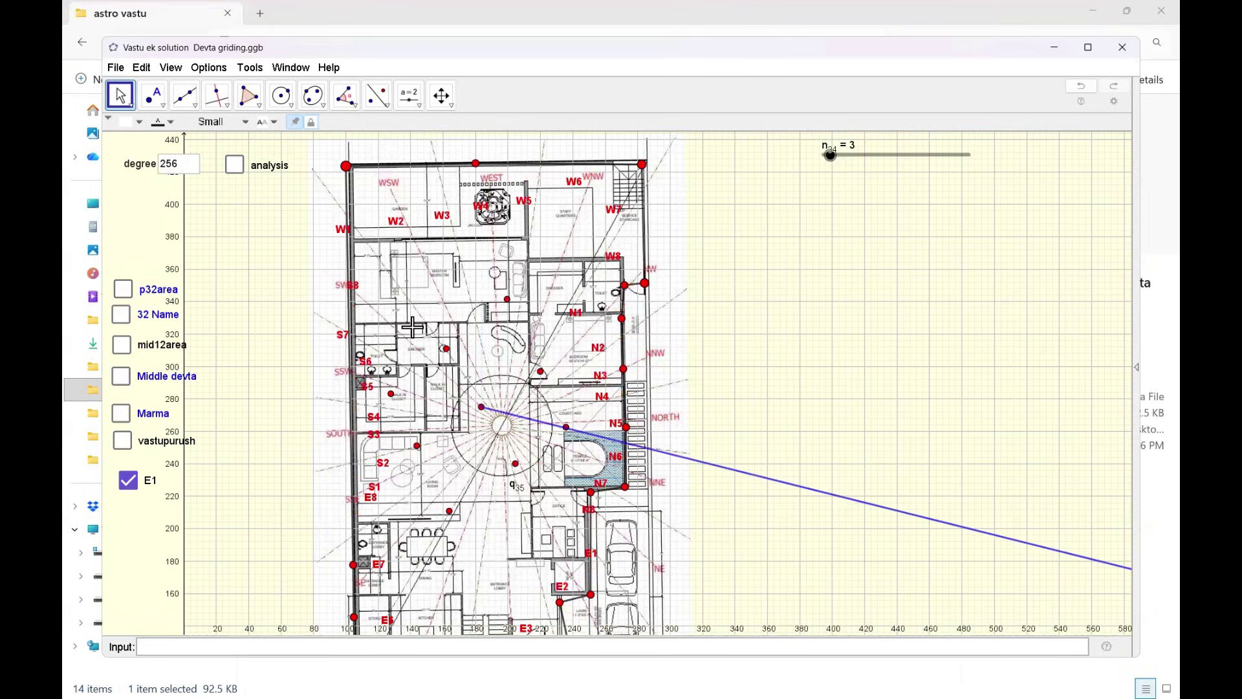
# - Set the grid's degree value to 15
pyautogui.click(186, 165)
pyautogui.press('BackSpace')
pyautogui.press('BackSpace')
pyautogui.press('BackSpace')
pyautogui.write('15')
pyautogui.press('Return')
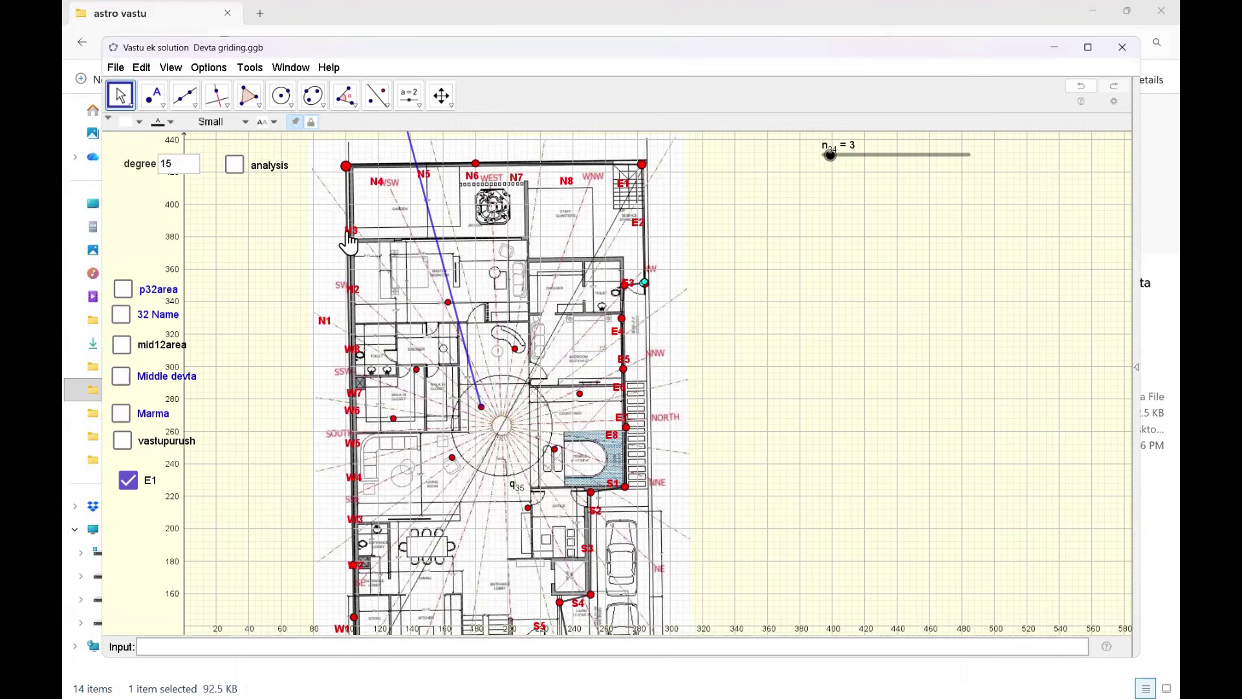
# - Show the p32area division lines and the 32 Name devta labels on the floor plan
pyautogui.click(154, 298)
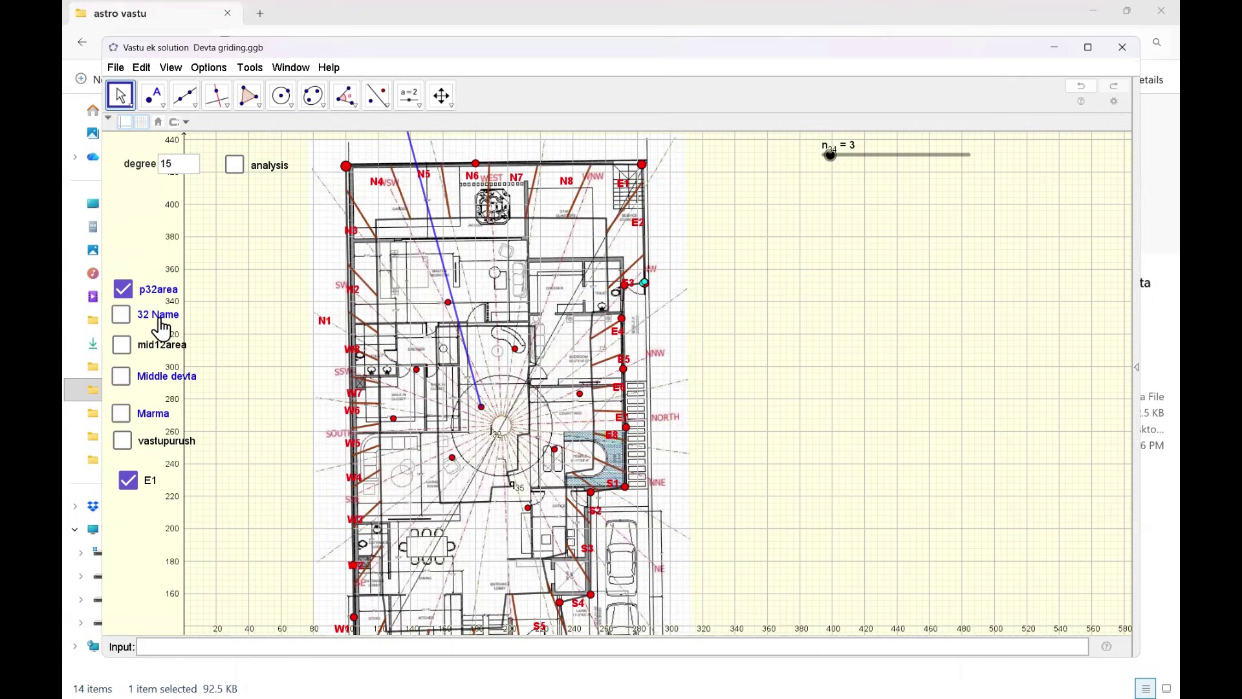
pyautogui.click(161, 321)
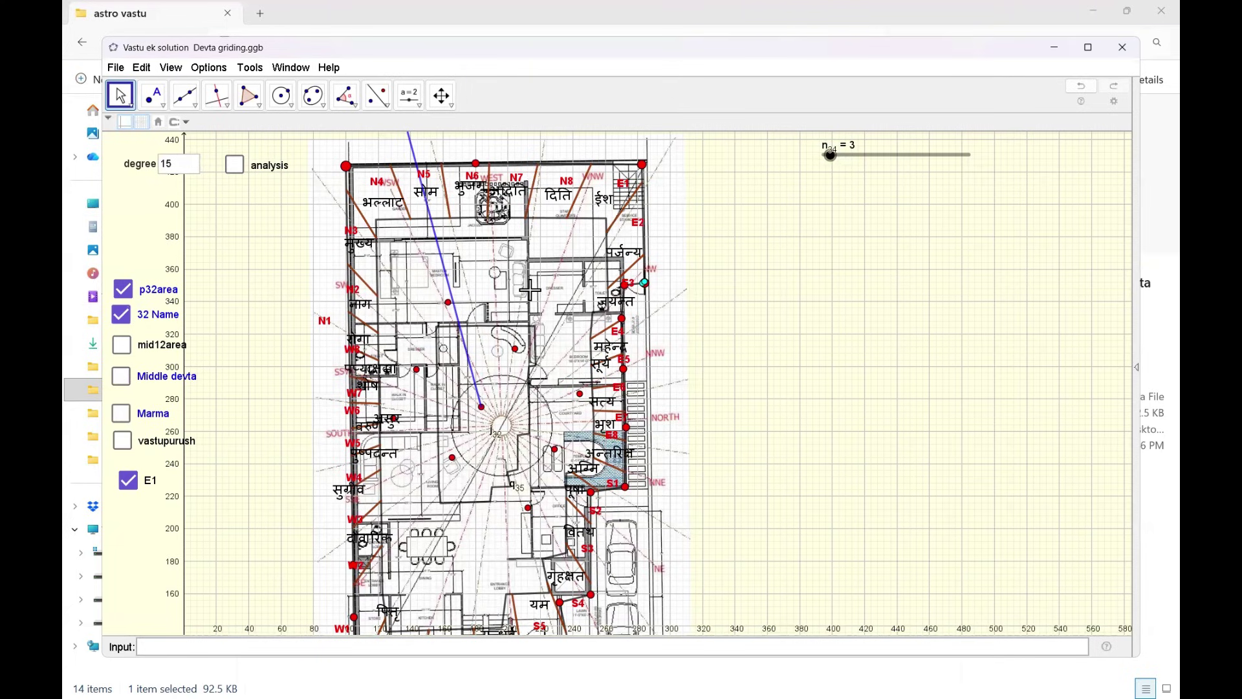
# - Examine which rooms the named devta sectors cover, from the bedroom and temple side to the garden, jacuzzi and staff quarters
pyautogui.scroll(4, 655, 332)
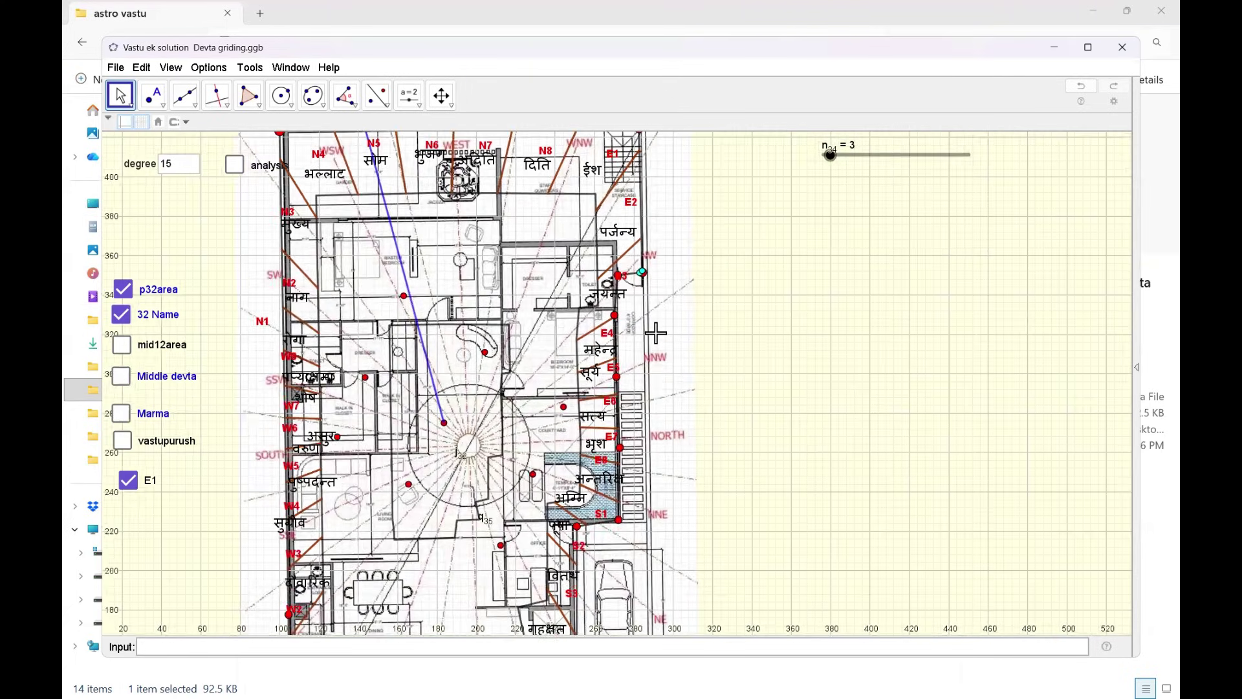
pyautogui.scroll(3, 655, 332)
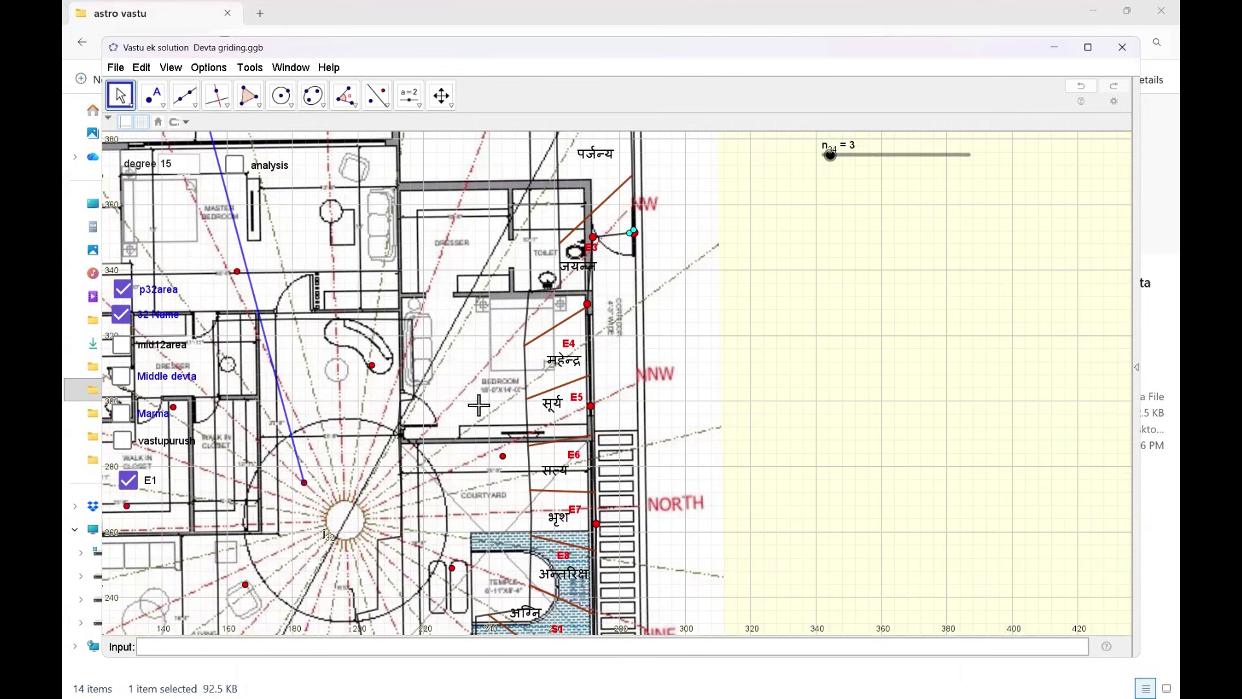
pyautogui.scroll(-4, 479, 405)
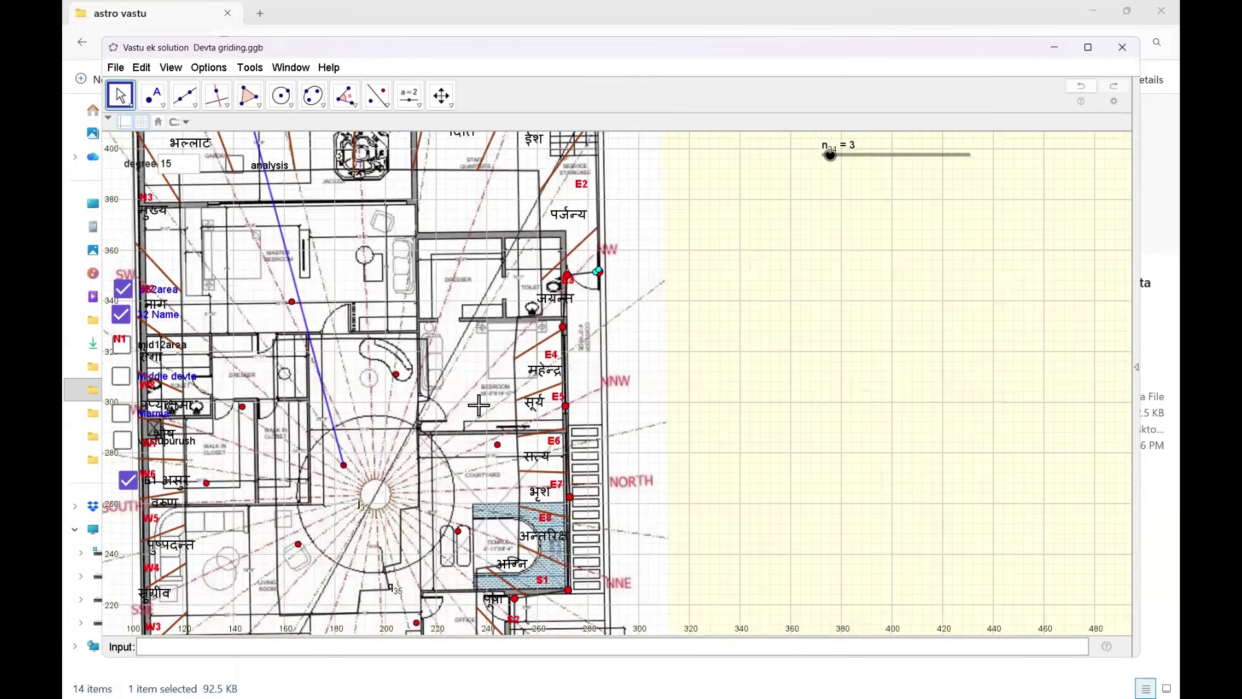
pyautogui.scroll(-2, 479, 406)
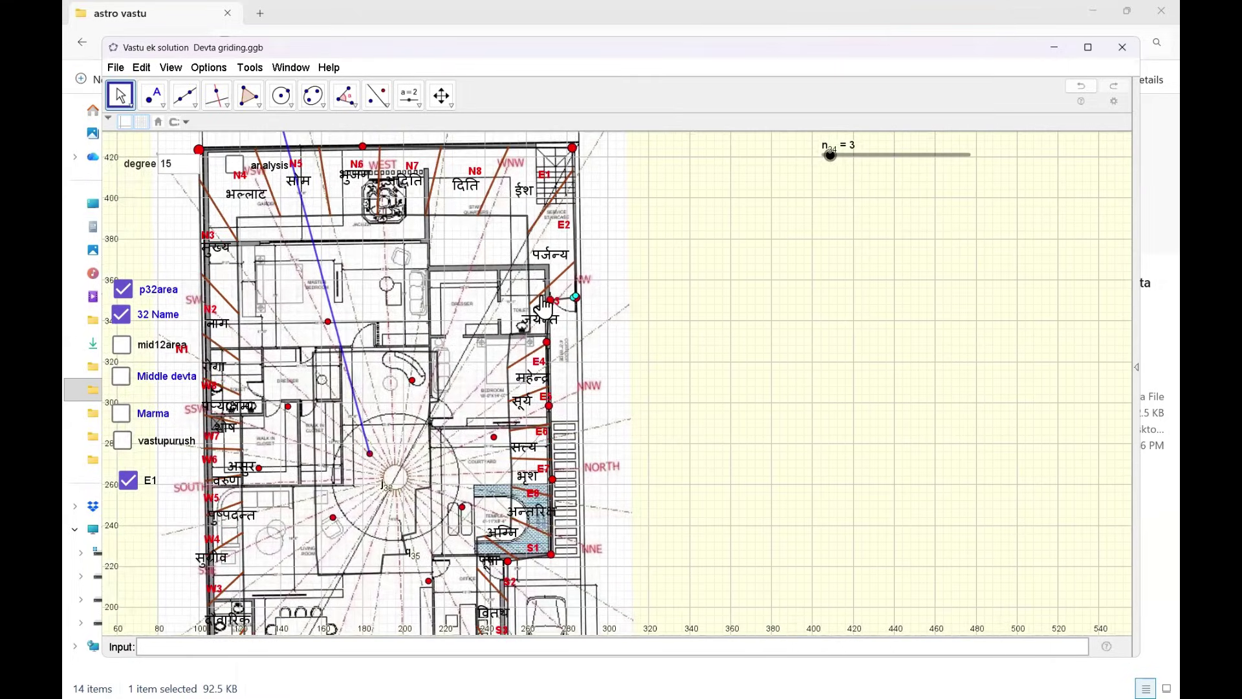
pyautogui.scroll(3, 543, 310)
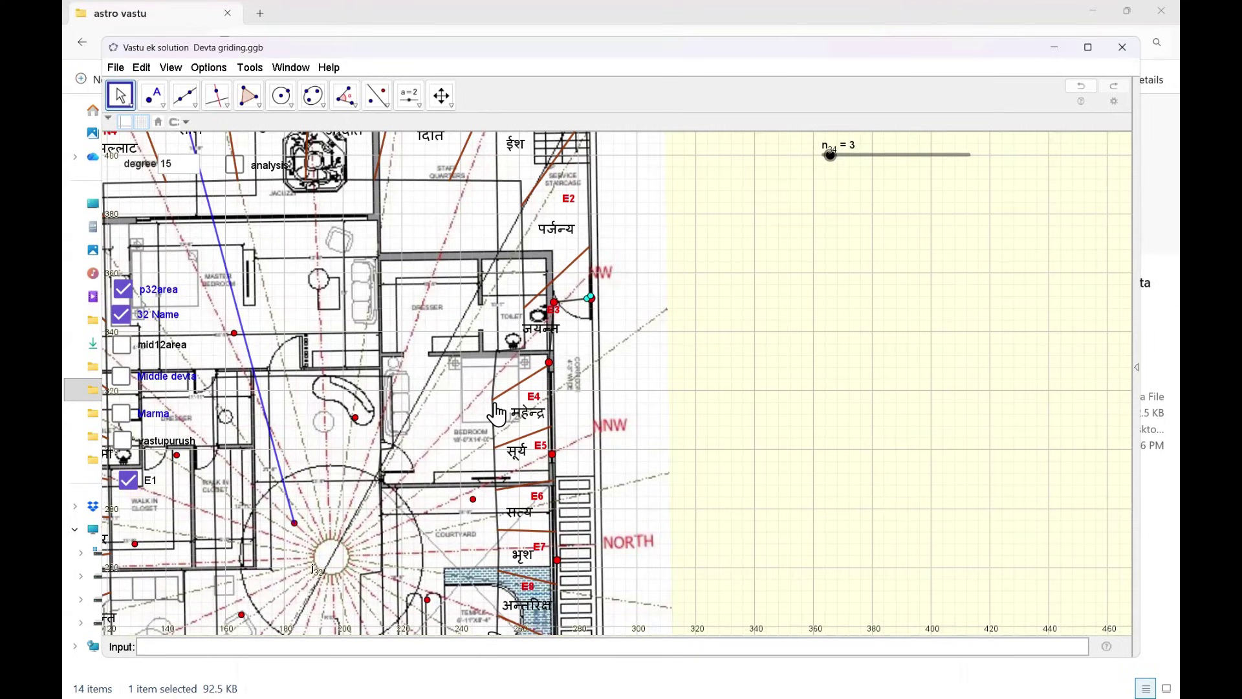
pyautogui.scroll(-3, 497, 414)
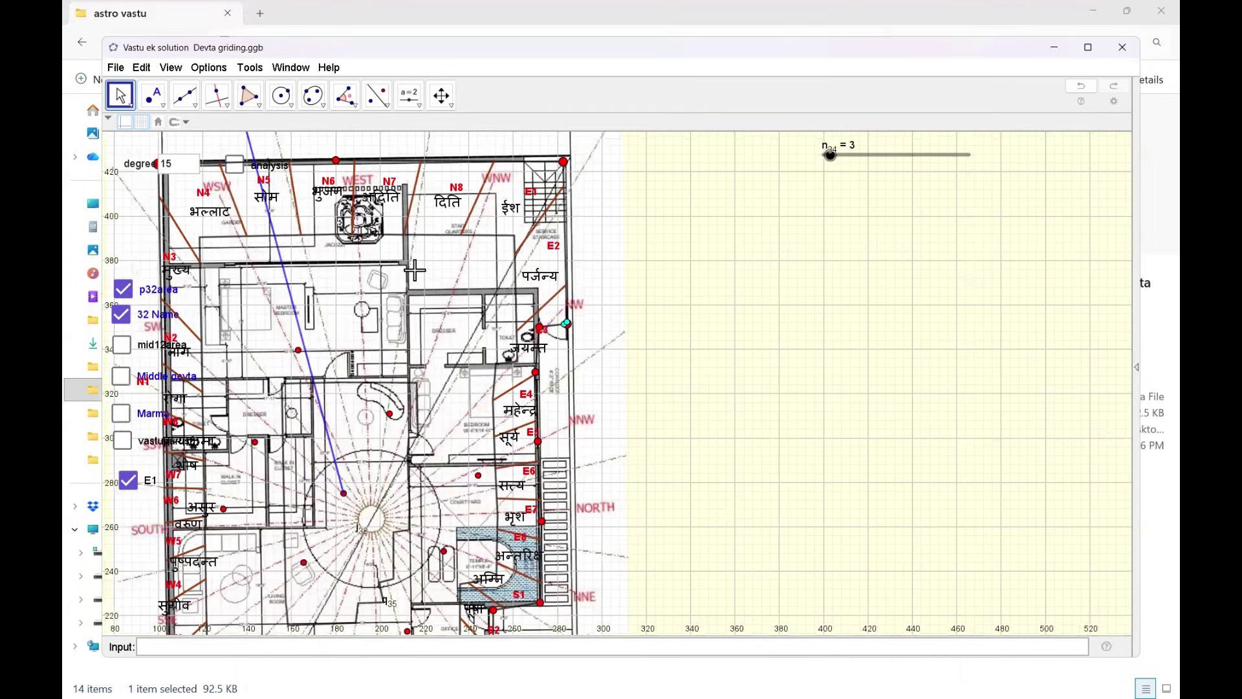
pyautogui.moveTo(371, 170); pyautogui.dragTo(503, 291)
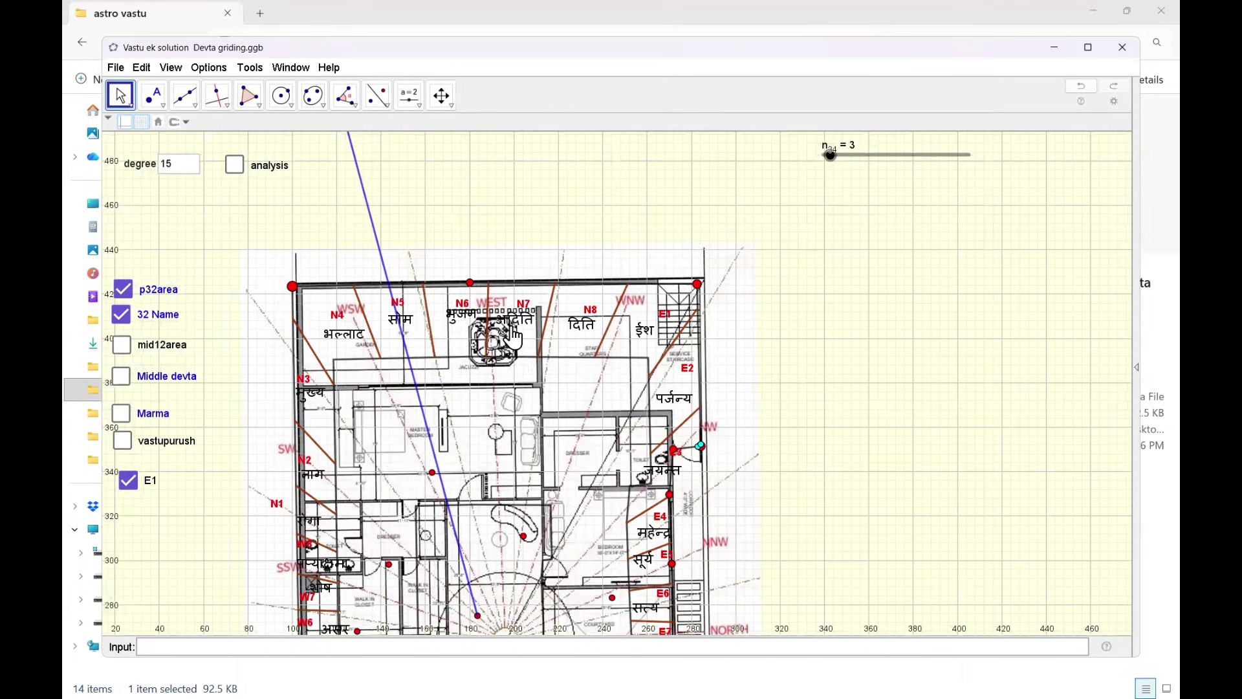
pyautogui.scroll(4, 513, 336)
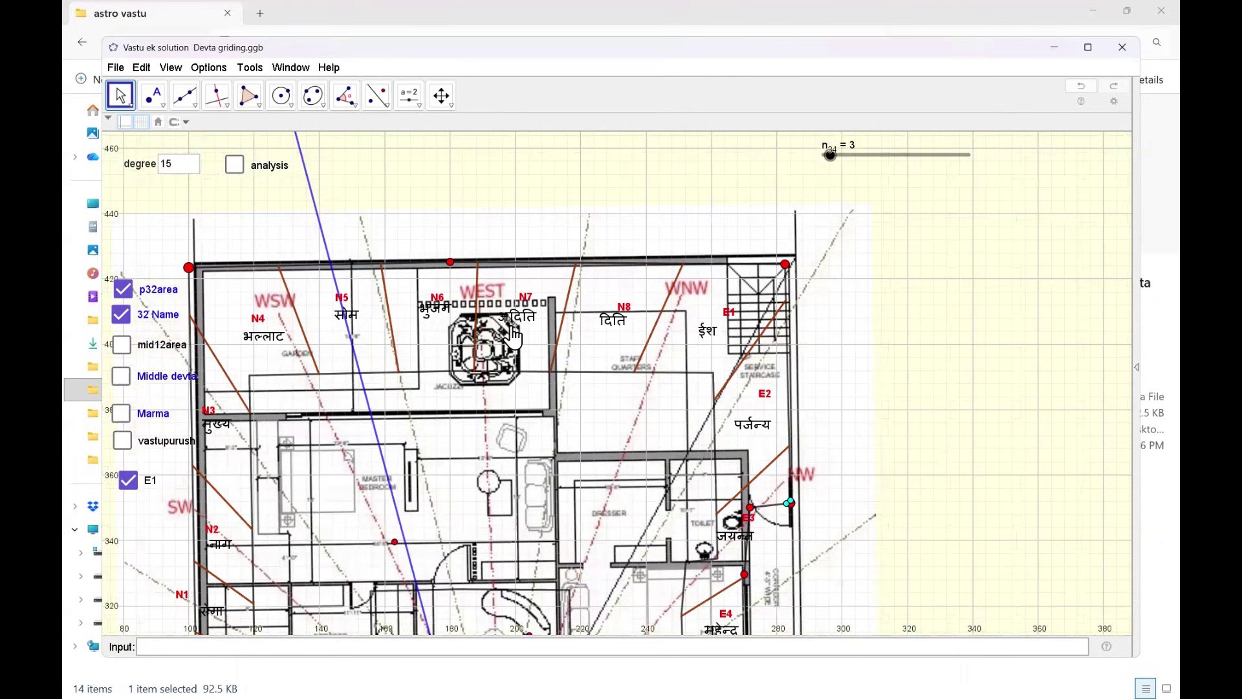
pyautogui.scroll(2, 513, 336)
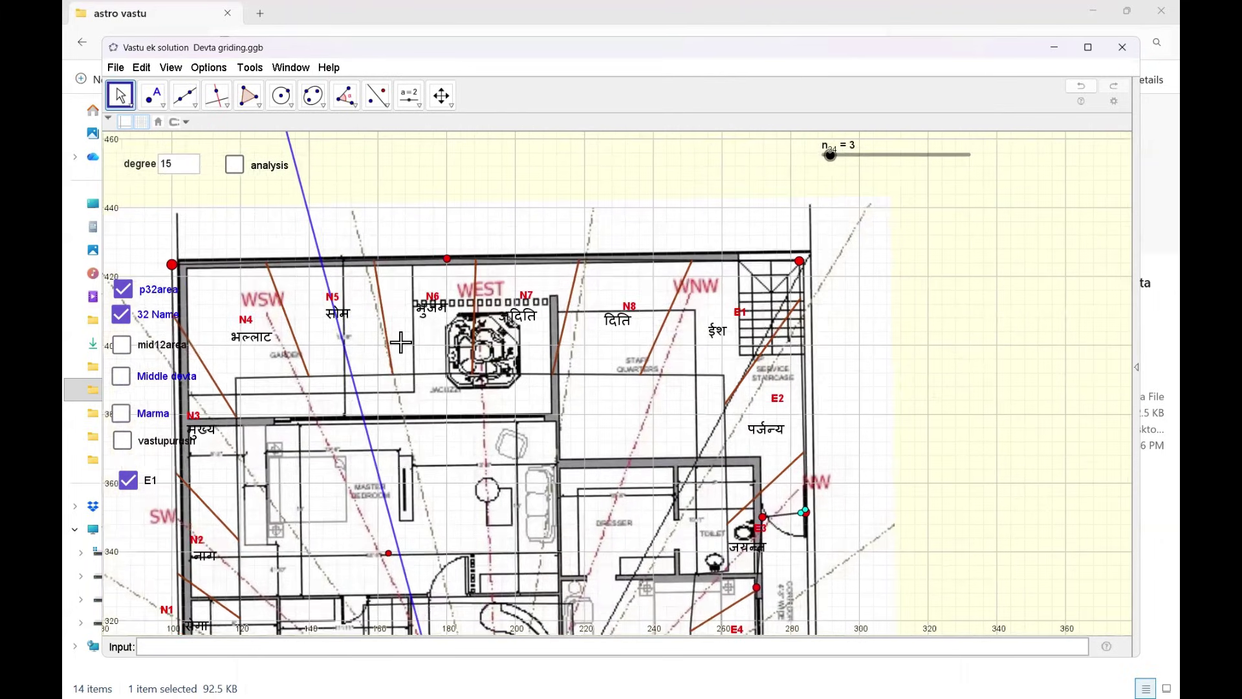
pyautogui.scroll(2, 401, 343)
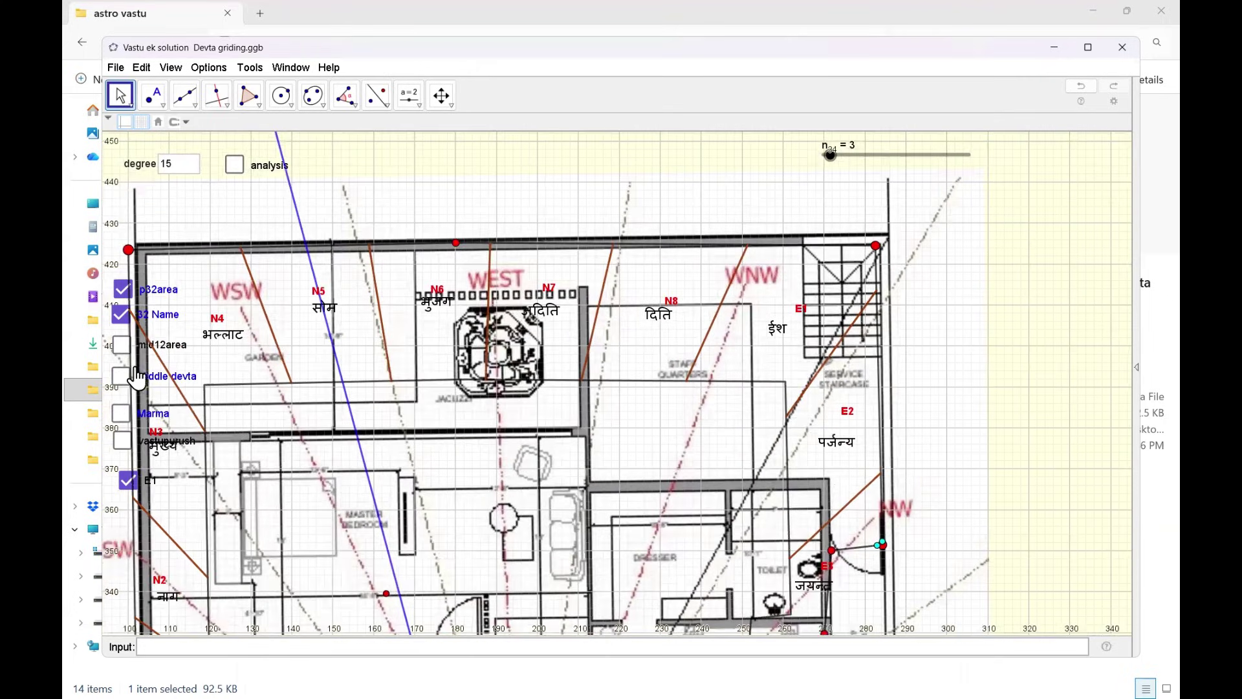
# - Show the mid12area division lines, examine them across the floor plan, and hide them again
pyautogui.click(120, 345)
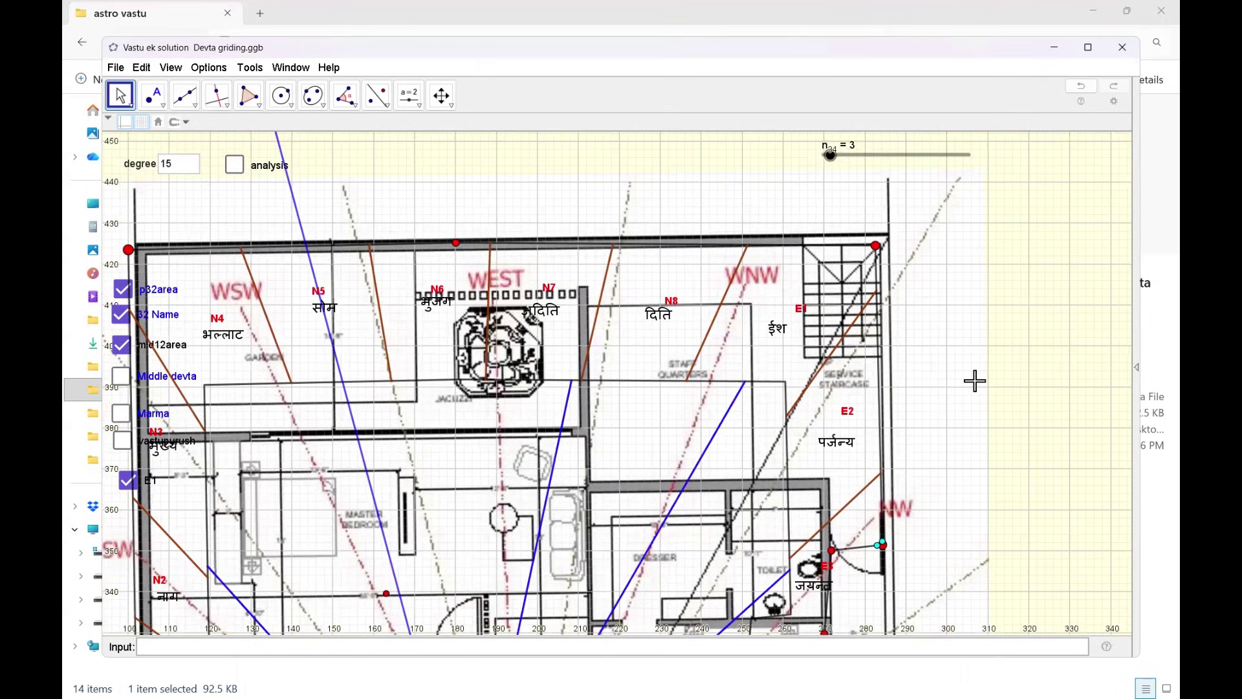
pyautogui.scroll(-3, 982, 381)
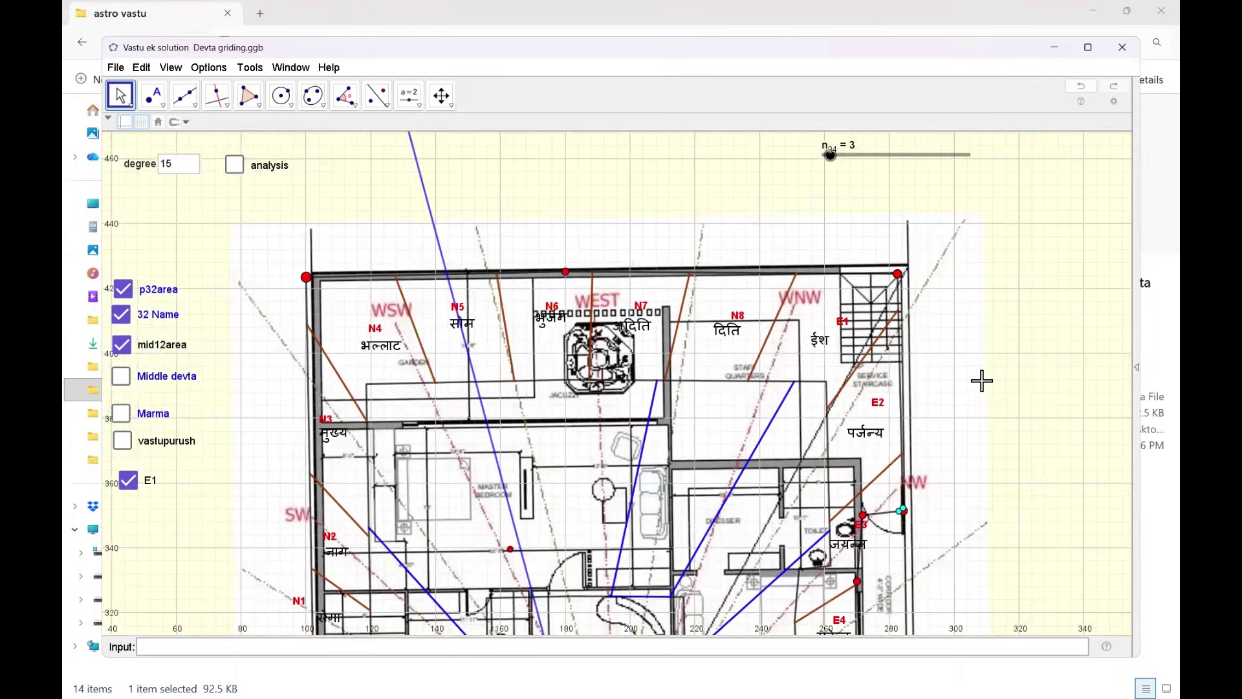
pyautogui.scroll(-2, 982, 381)
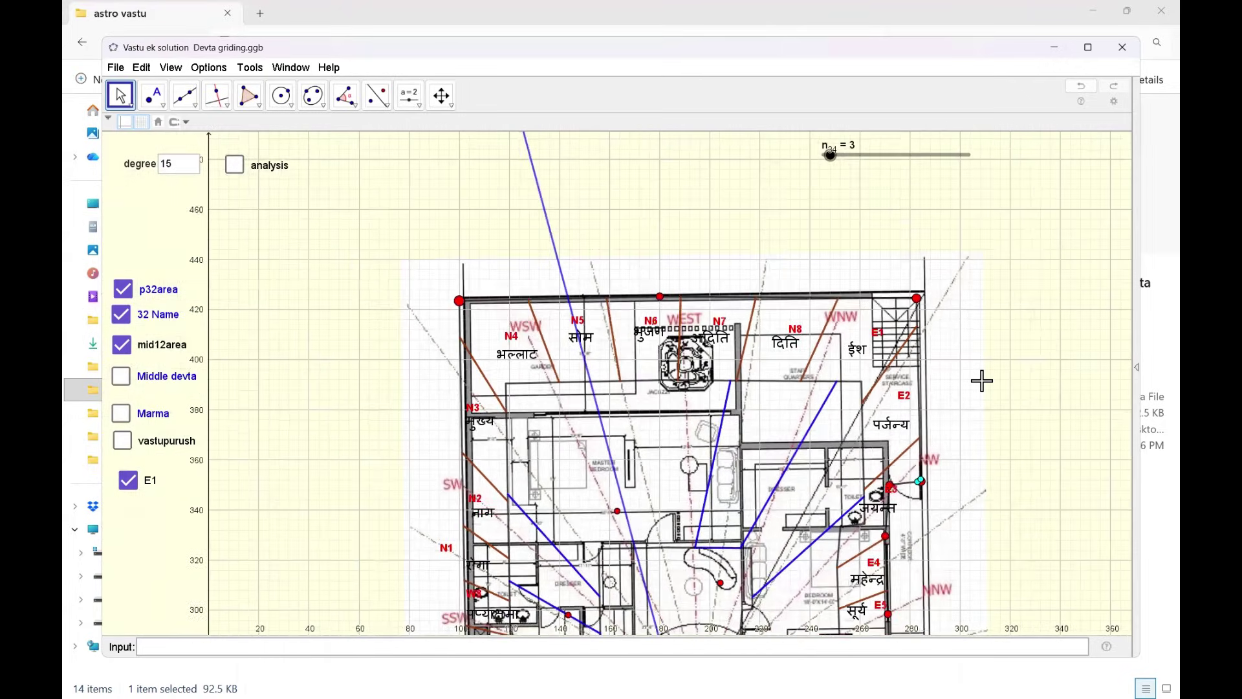
pyautogui.scroll(-2, 981, 381)
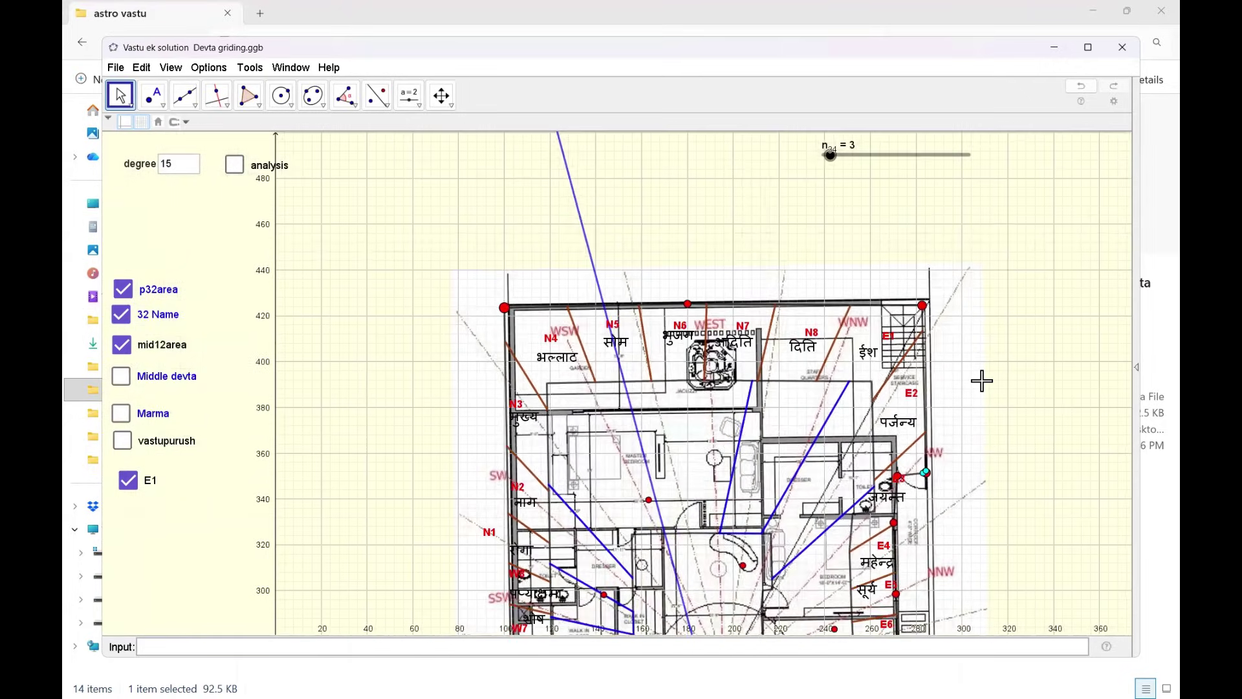
pyautogui.scroll(-2, 981, 381)
pyautogui.moveTo(1026, 424); pyautogui.dragTo(800, 199)
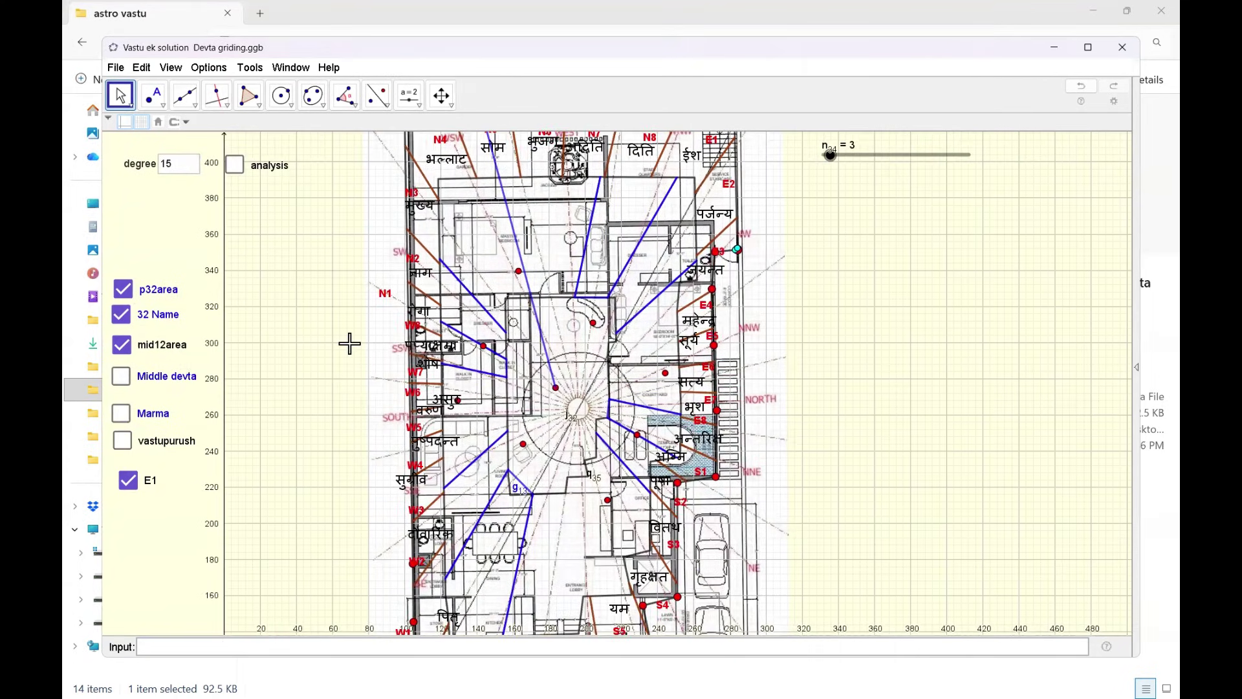
pyautogui.click(158, 344)
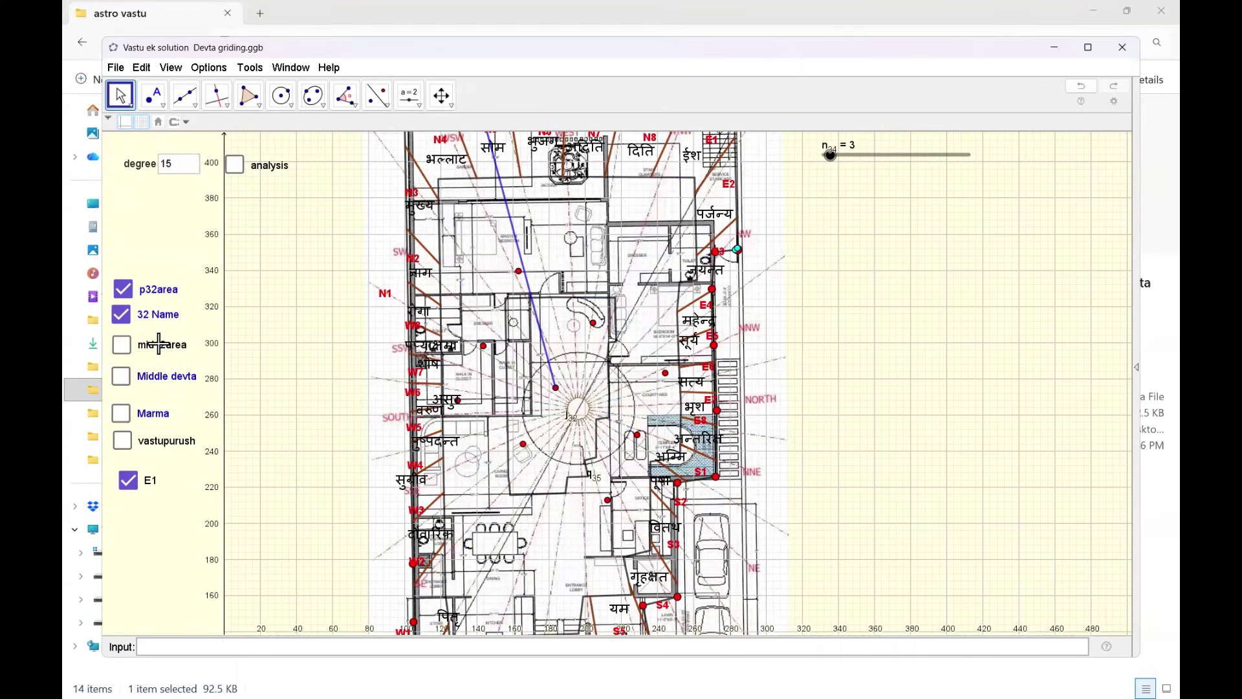
# - Show the Middle devta labels on the floor plan and hide the p32area lines and 32 Name labels
pyautogui.click(162, 343)
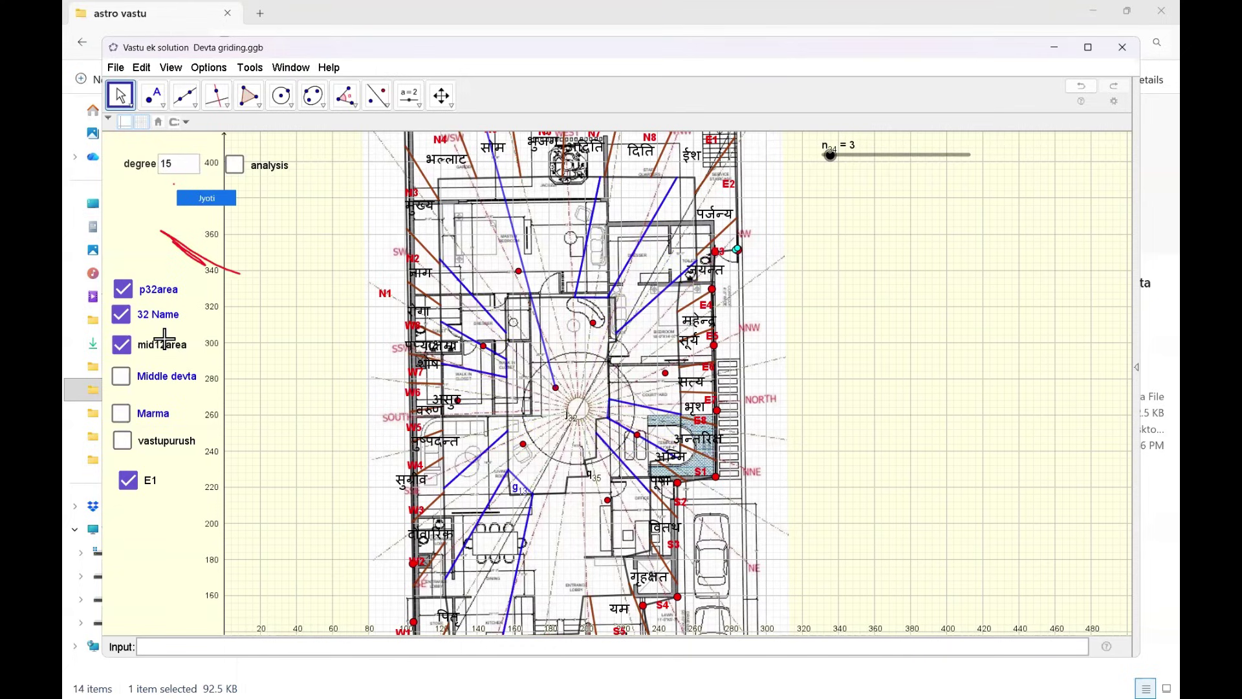
pyautogui.click(162, 377)
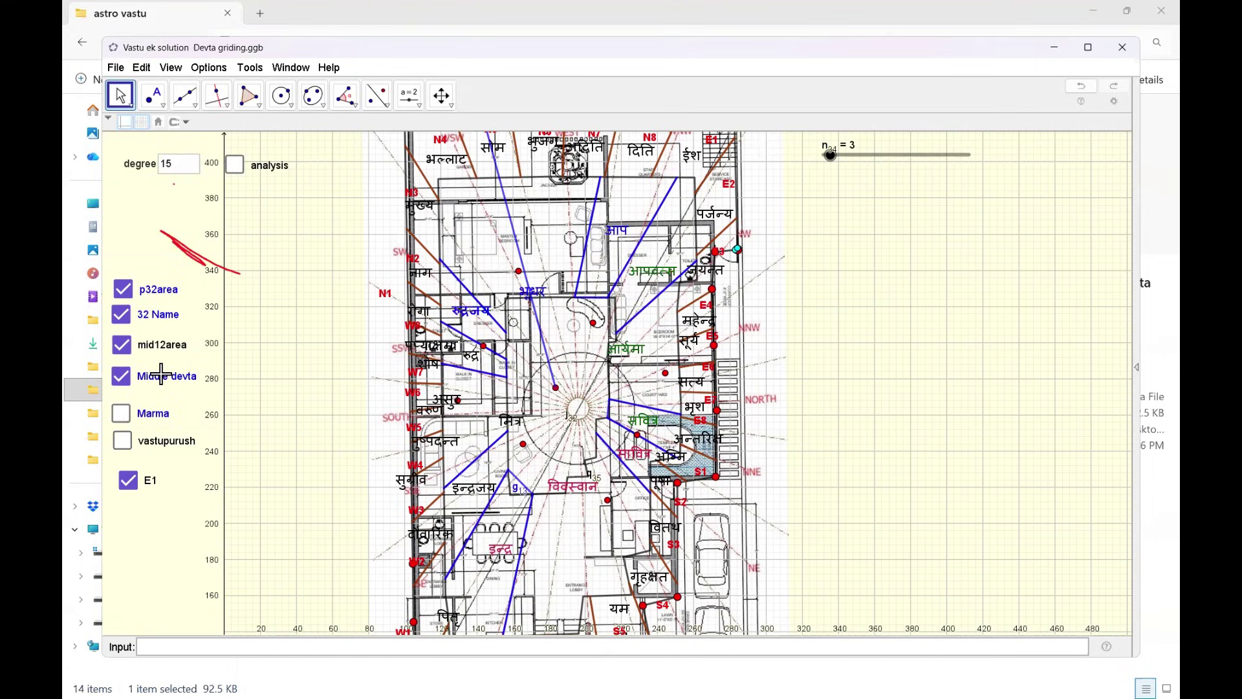
pyautogui.click(159, 344)
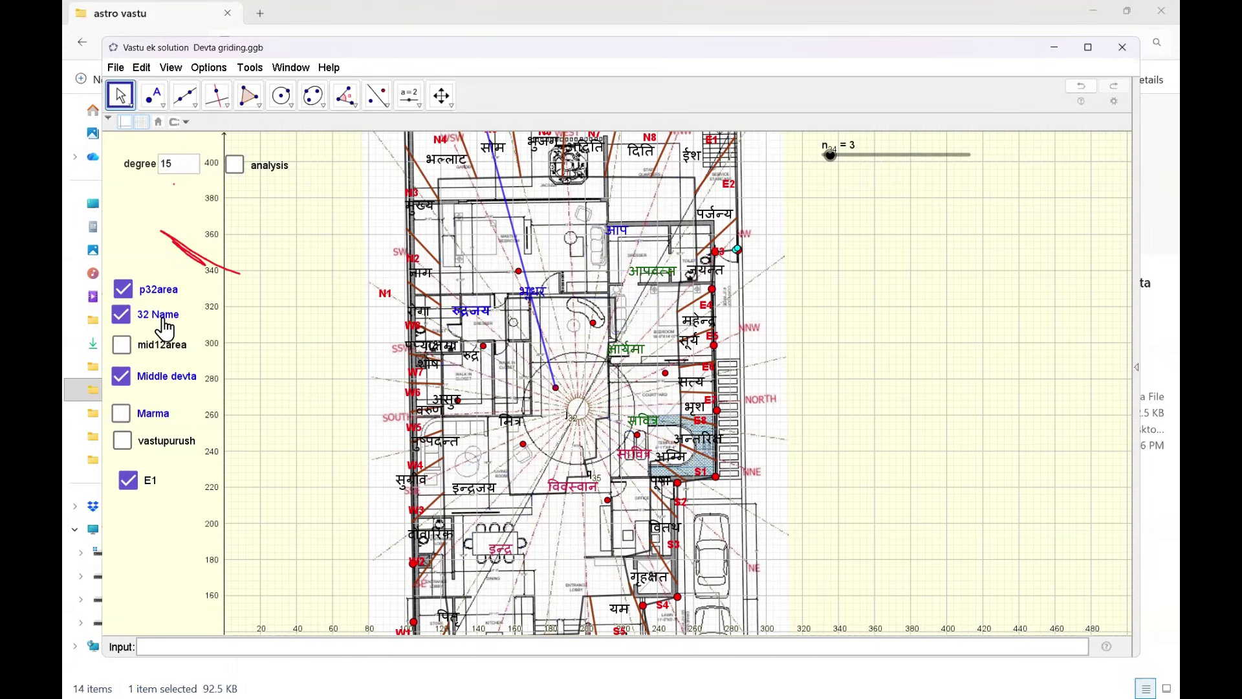
pyautogui.click(163, 316)
pyautogui.click(159, 293)
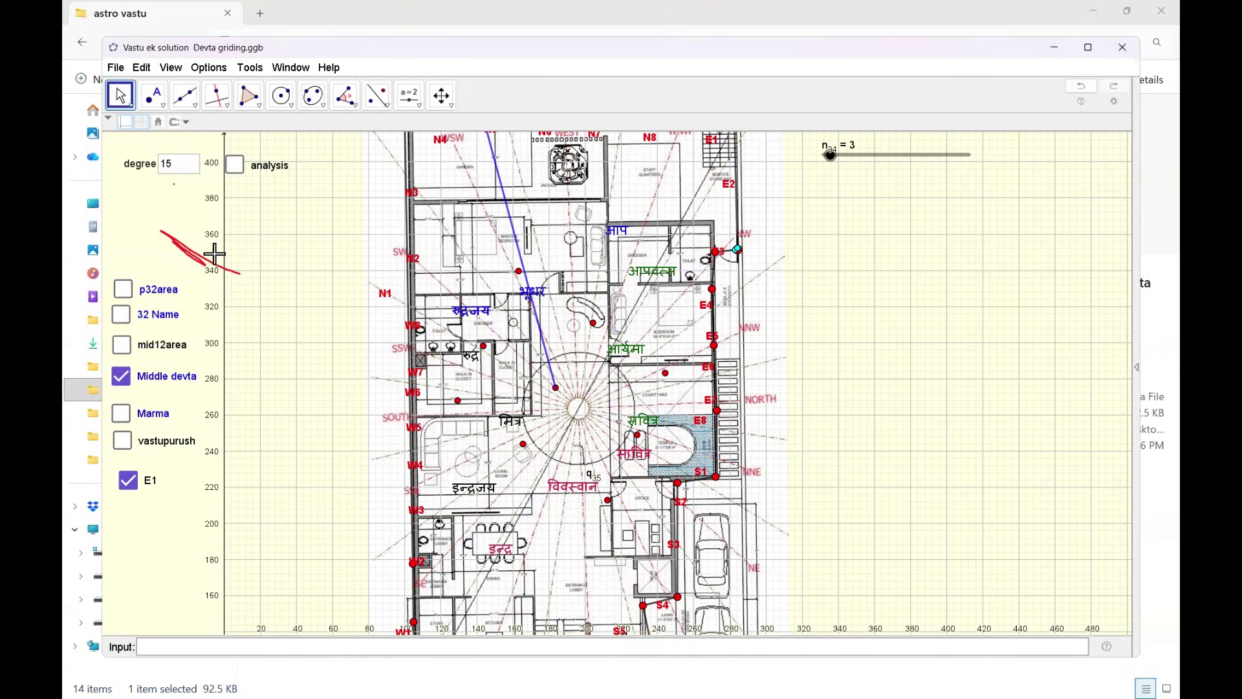
# - Turn on the analysis options and overlay the 16 zones on the floor plan
pyautogui.click(259, 167)
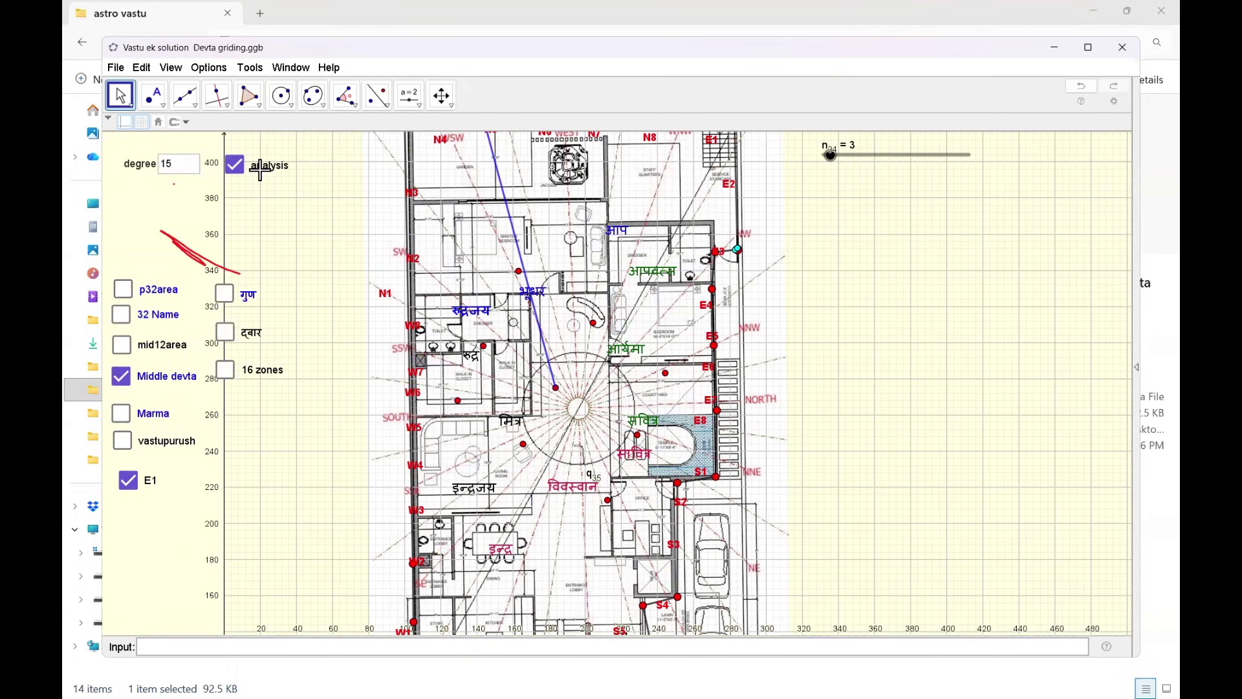
pyautogui.click(256, 378)
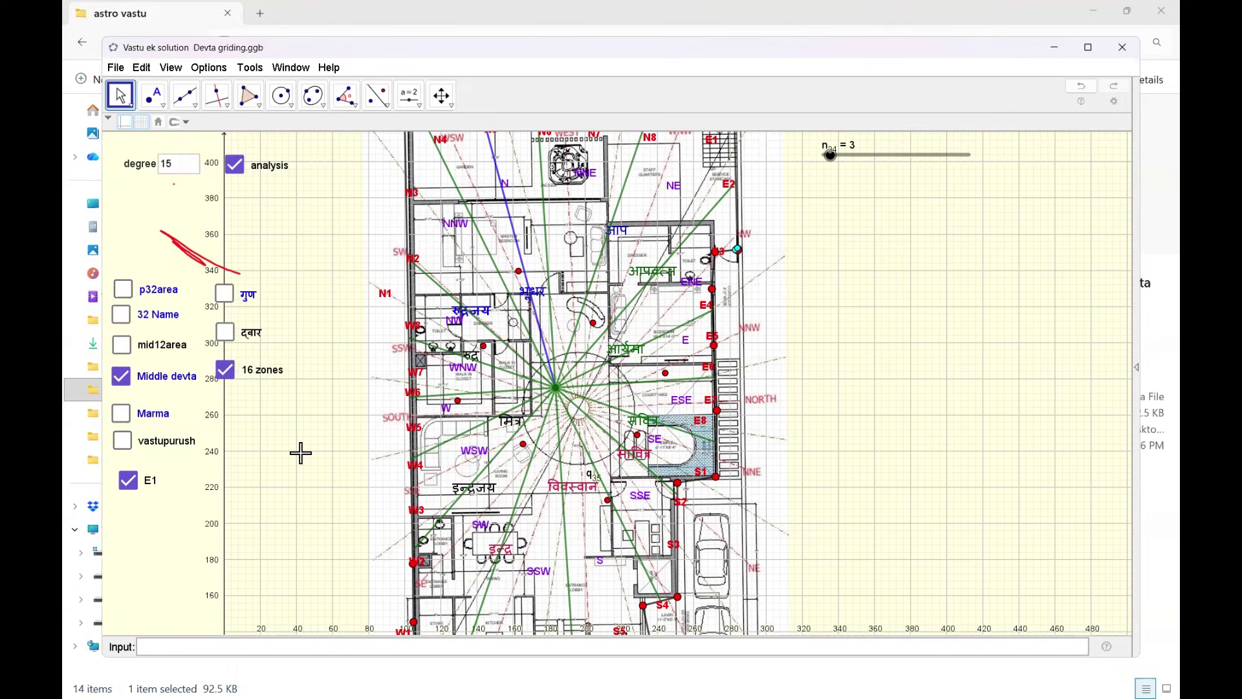
pyautogui.scroll(-3, 301, 453)
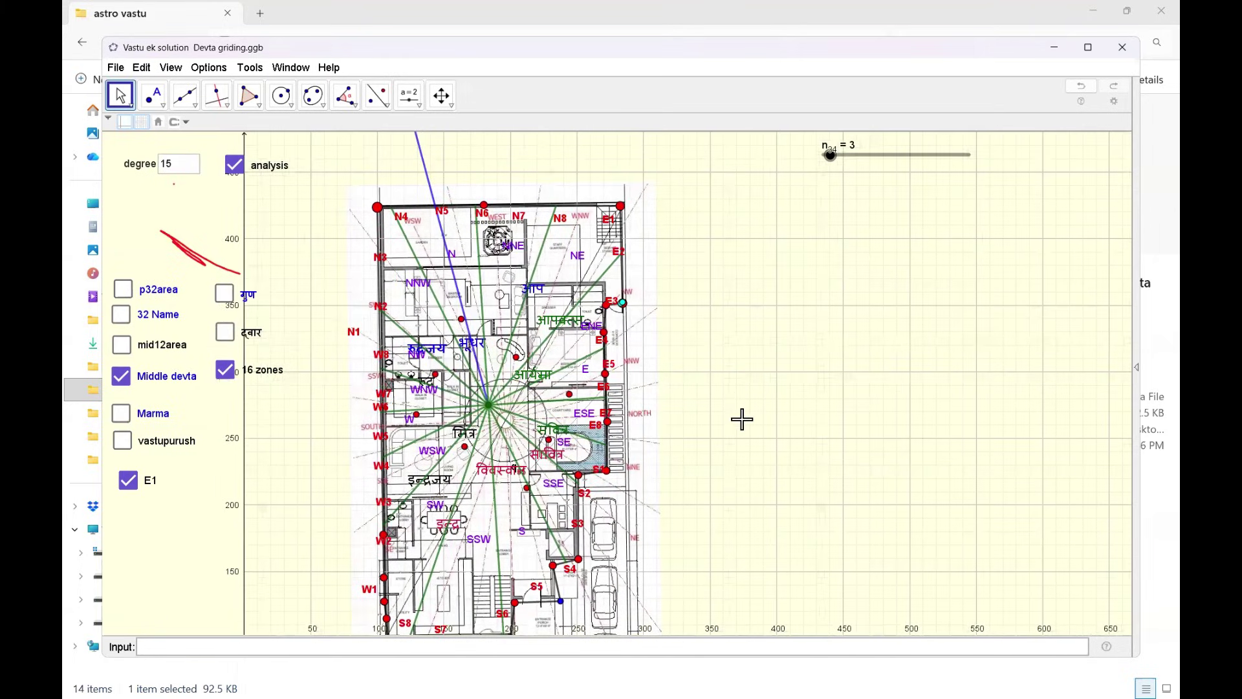
pyautogui.moveTo(737, 425); pyautogui.dragTo(738, 399)
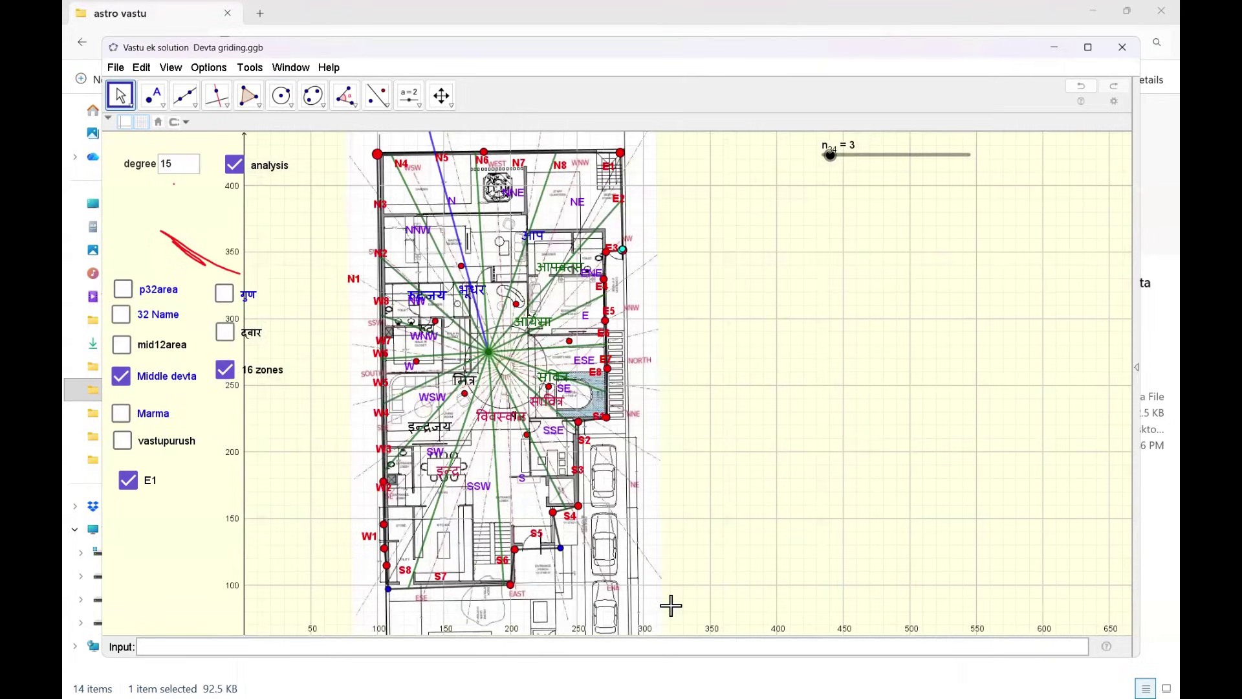
# - Switch to File Explorer and open the GeoGebra file VASTU Ek solution baar chart from the astro vastu folder
pyautogui.press('super')
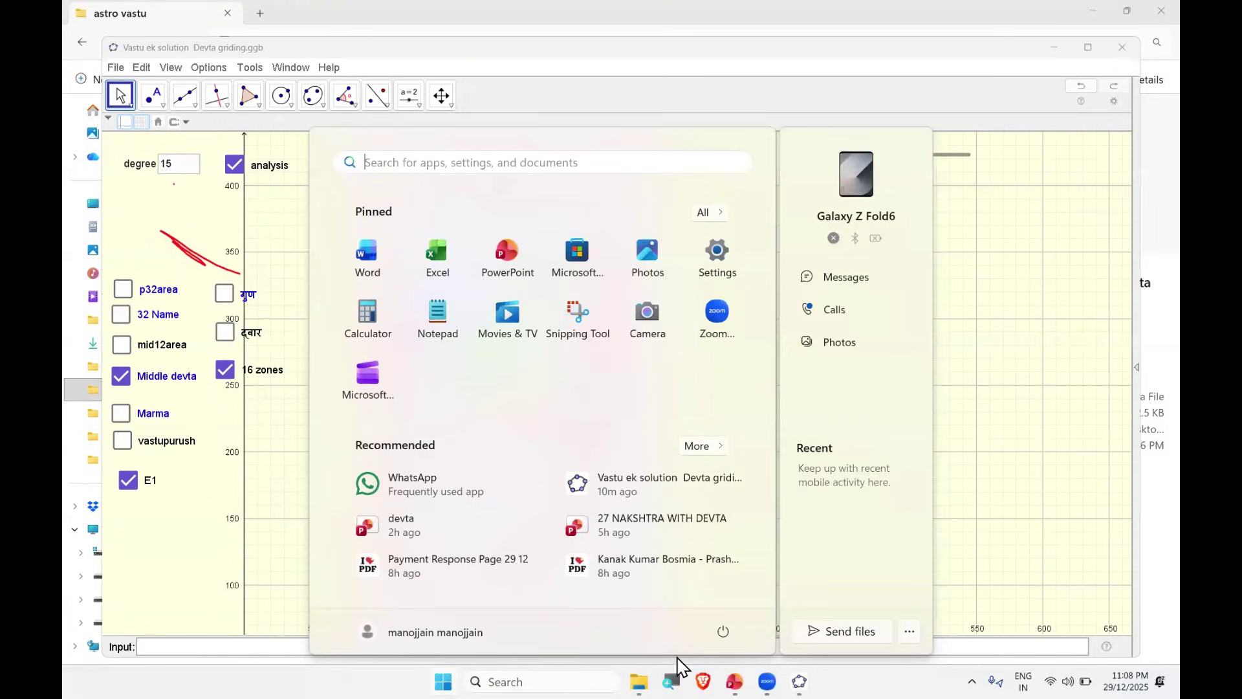
pyautogui.click(643, 676)
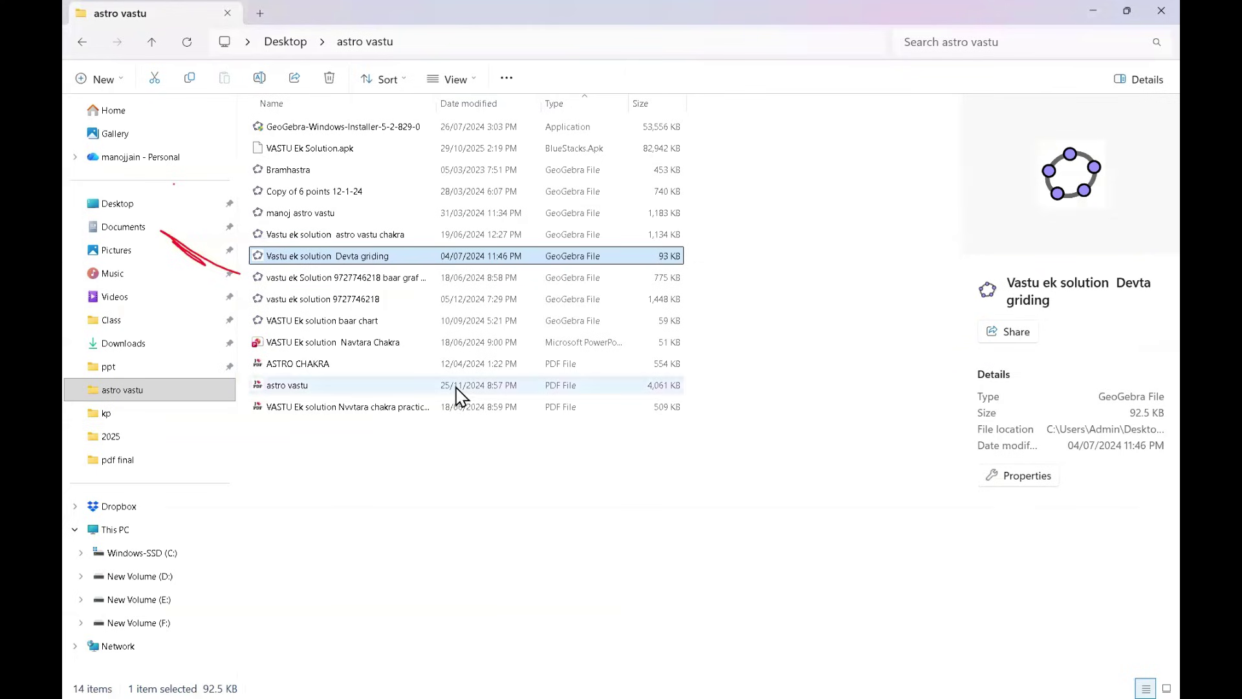
pyautogui.doubleClick(398, 323)
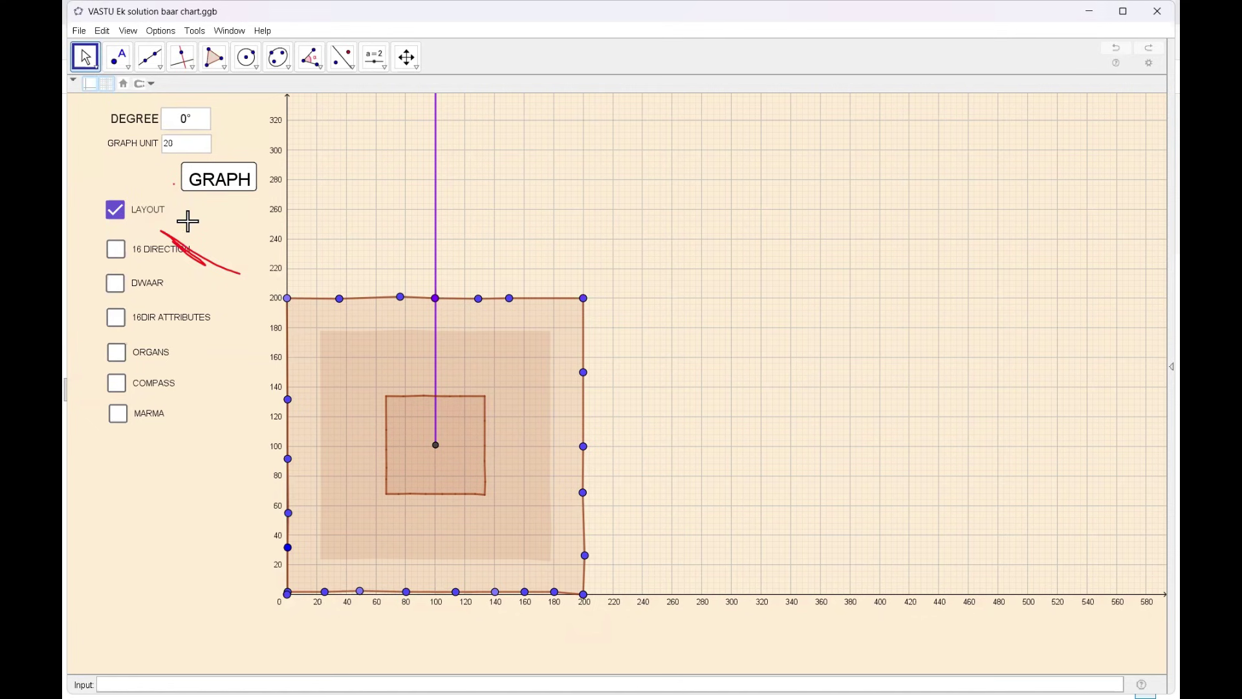
# - Show the 16 Direction, Dwaar, Organs, Marma and Compass layers around the square layout
pyautogui.click(162, 246)
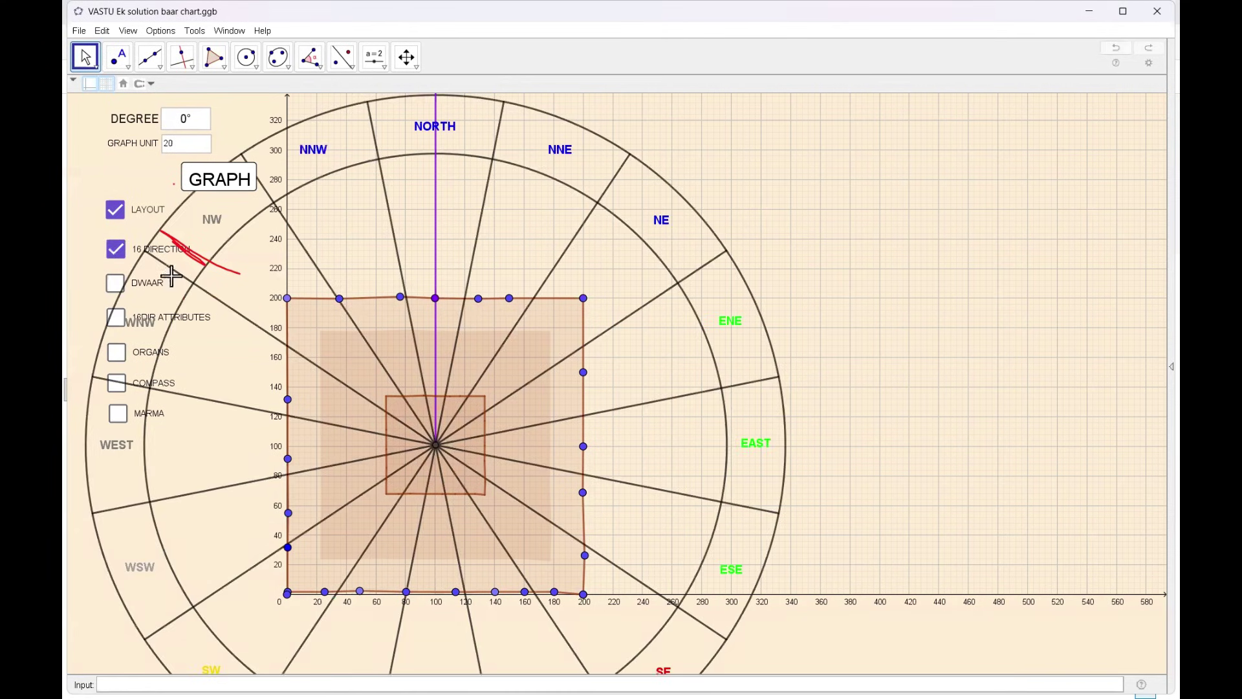
pyautogui.click(141, 286)
pyautogui.click(151, 317)
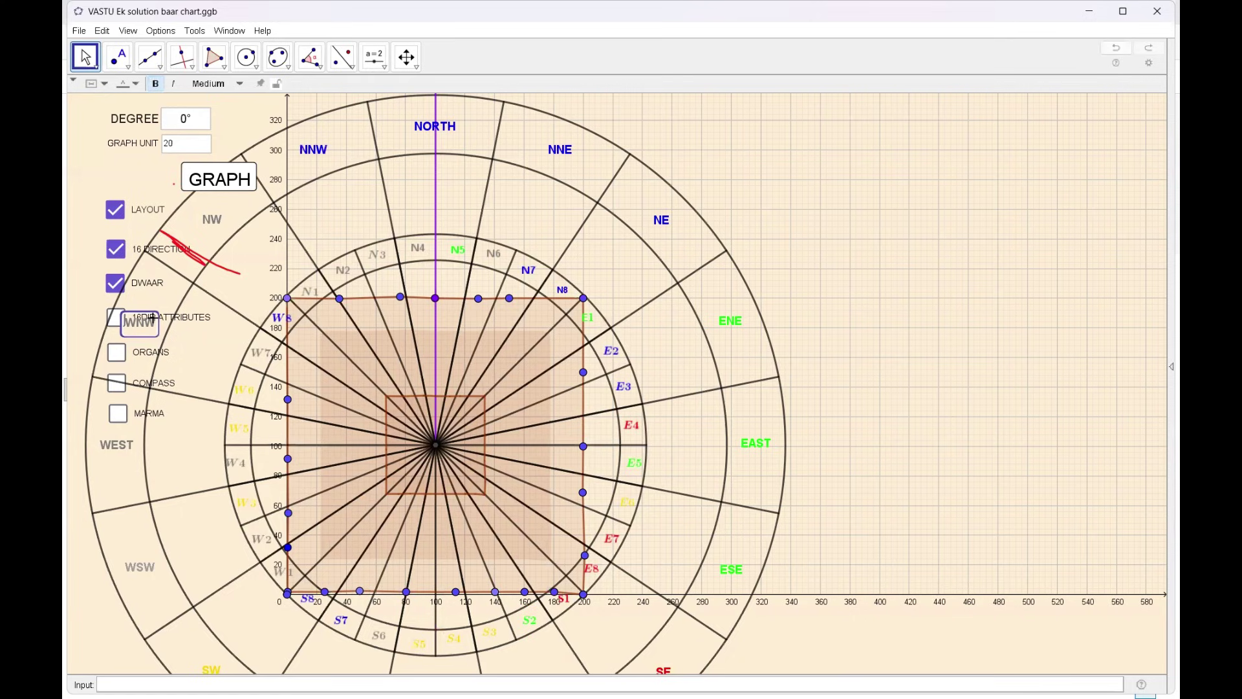
pyautogui.click(148, 353)
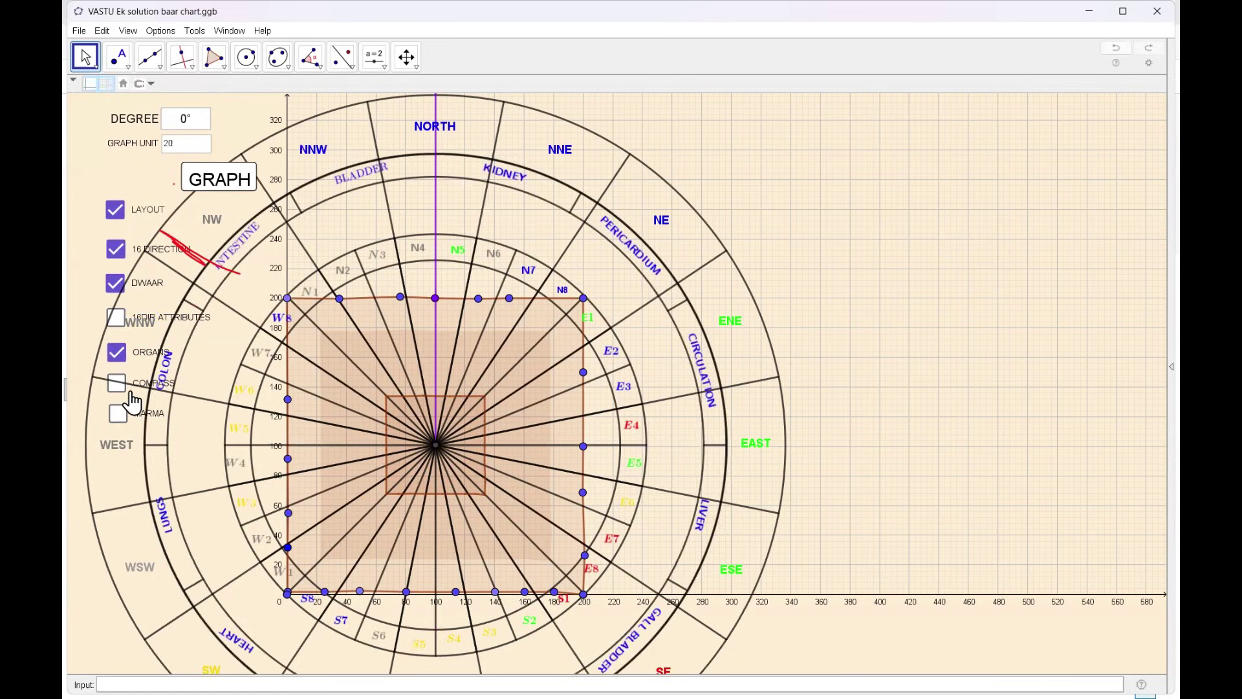
pyautogui.click(122, 411)
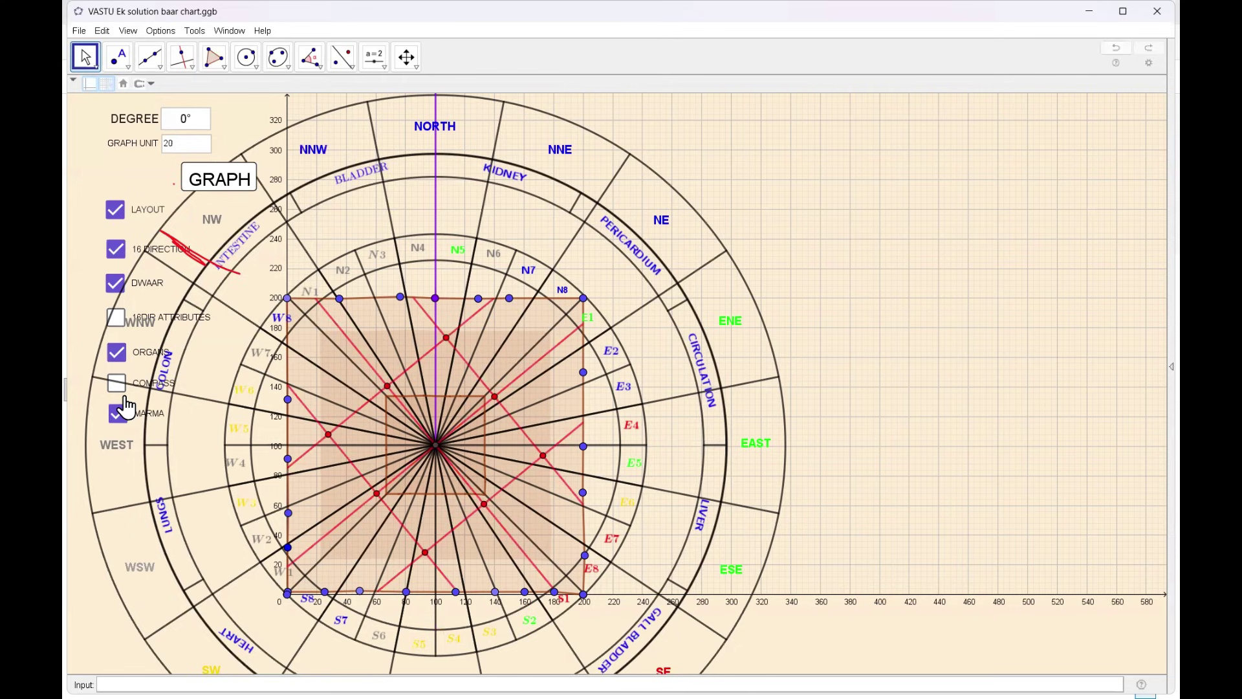
pyautogui.click(116, 383)
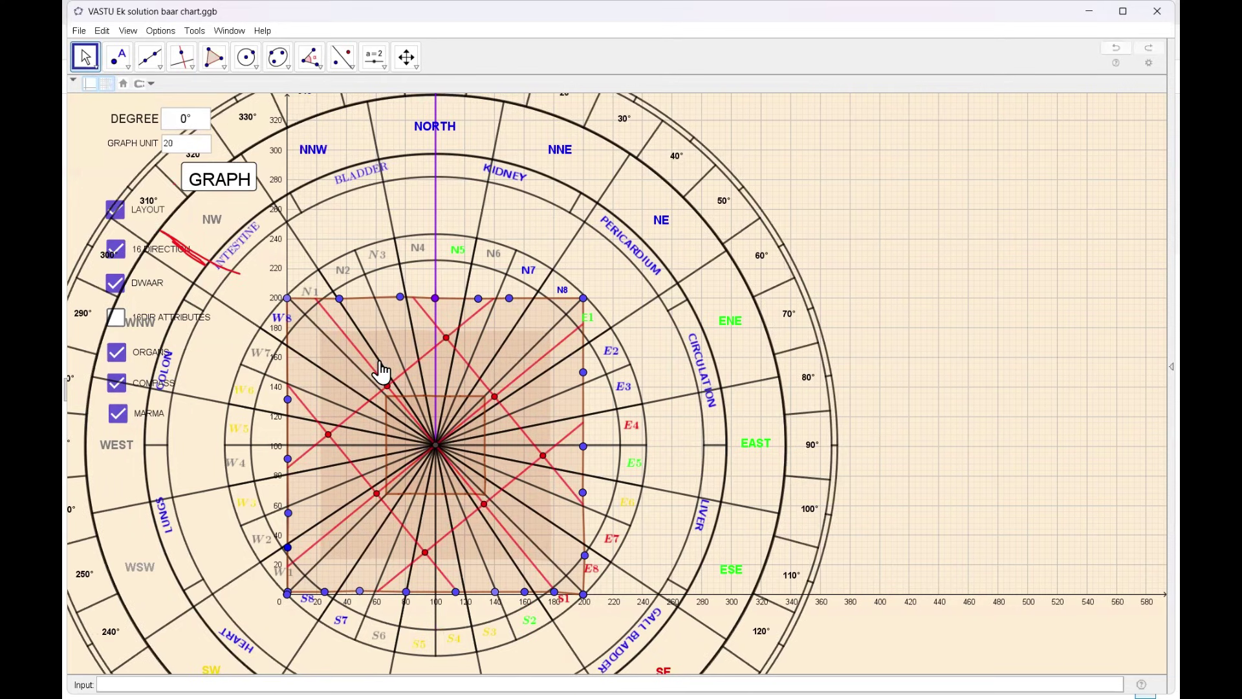
# - Examine the layered direction chart and its 16-direction bar graph, and return to the layout
pyautogui.scroll(1, 382, 372)
pyautogui.scroll(1, 381, 369)
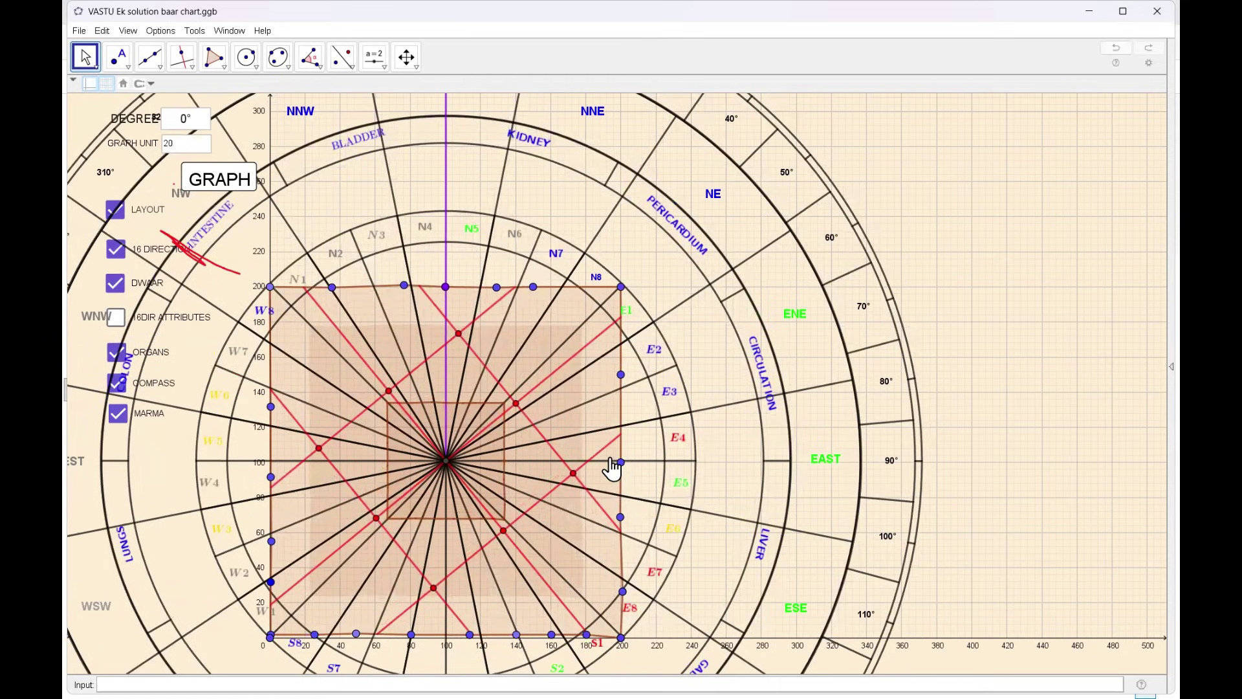
pyautogui.scroll(2, 612, 465)
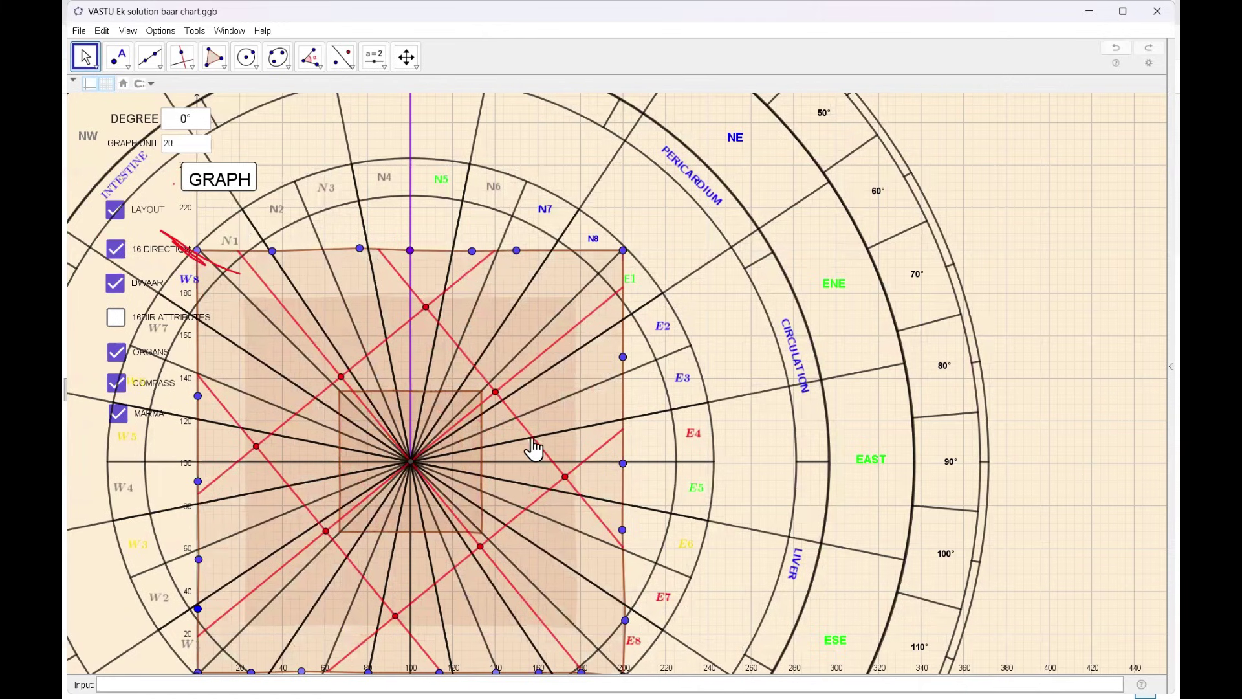
pyautogui.scroll(-5, 520, 444)
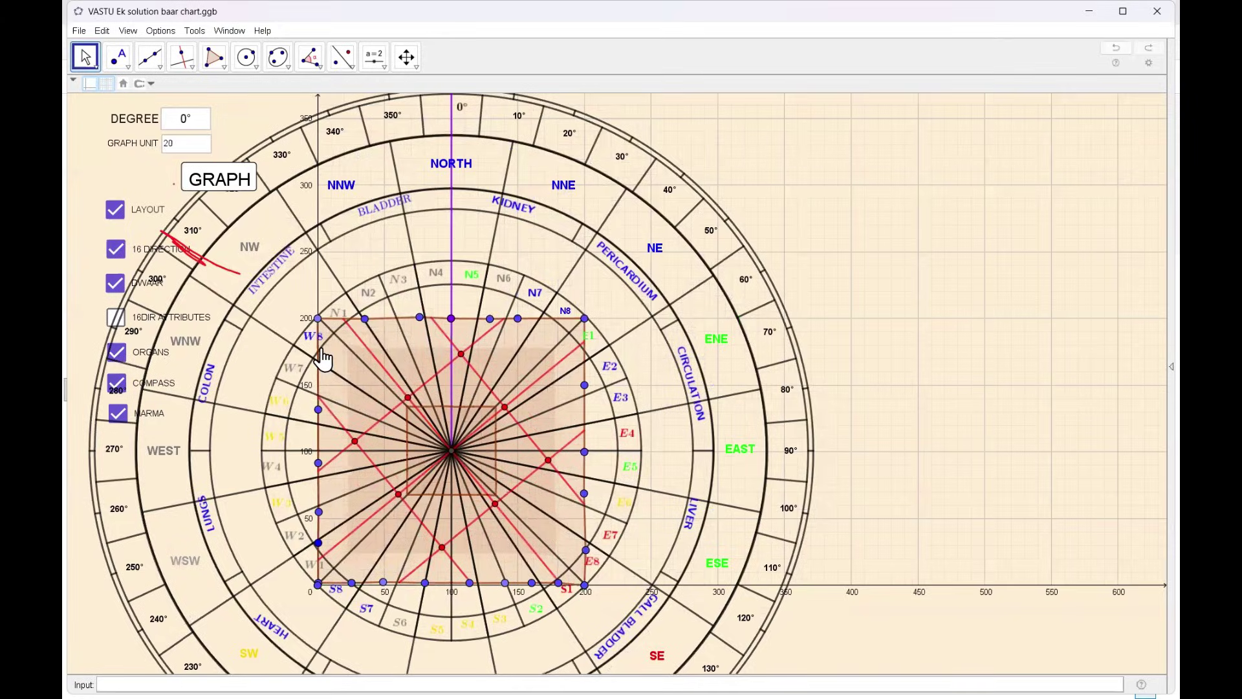
pyautogui.click(215, 179)
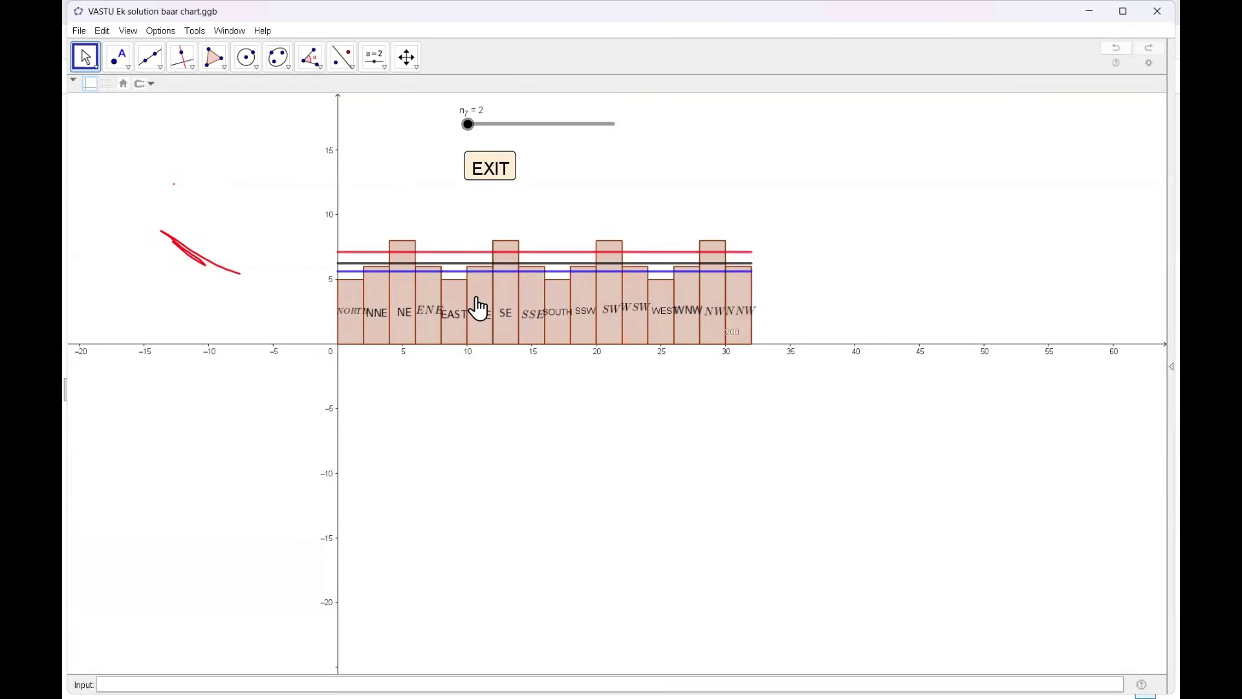
pyautogui.click(490, 173)
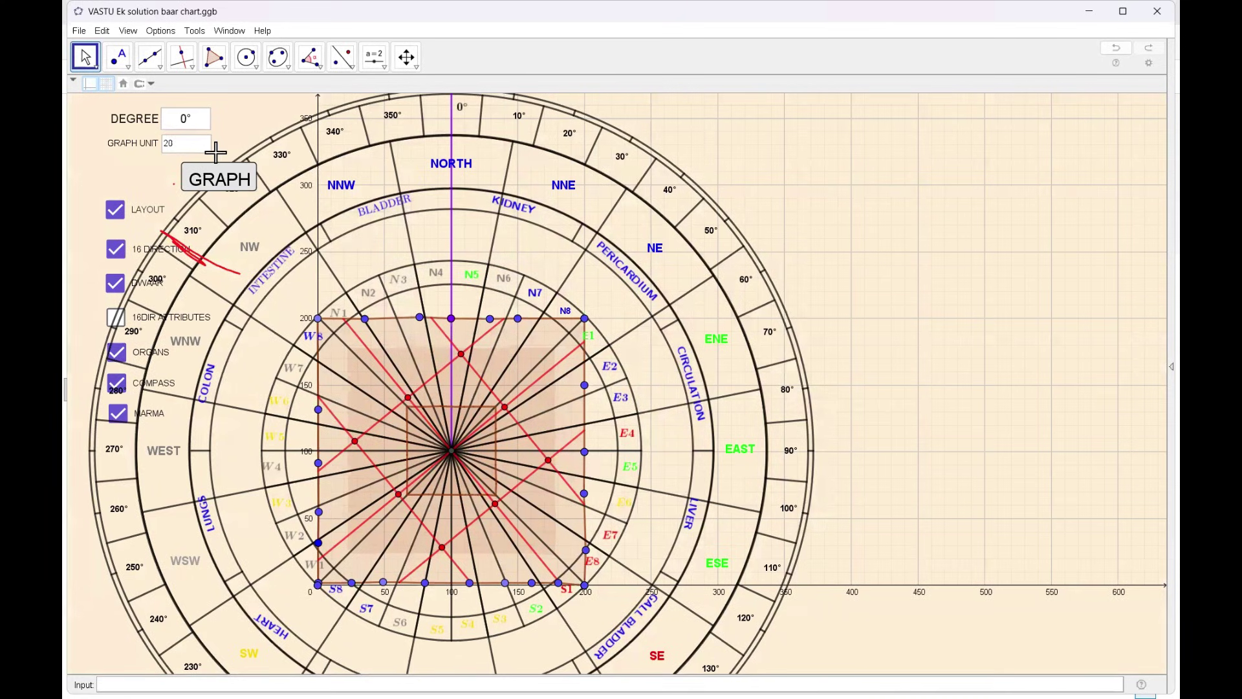
# - Set the layout's orientation degree to 20
pyautogui.click(199, 121)
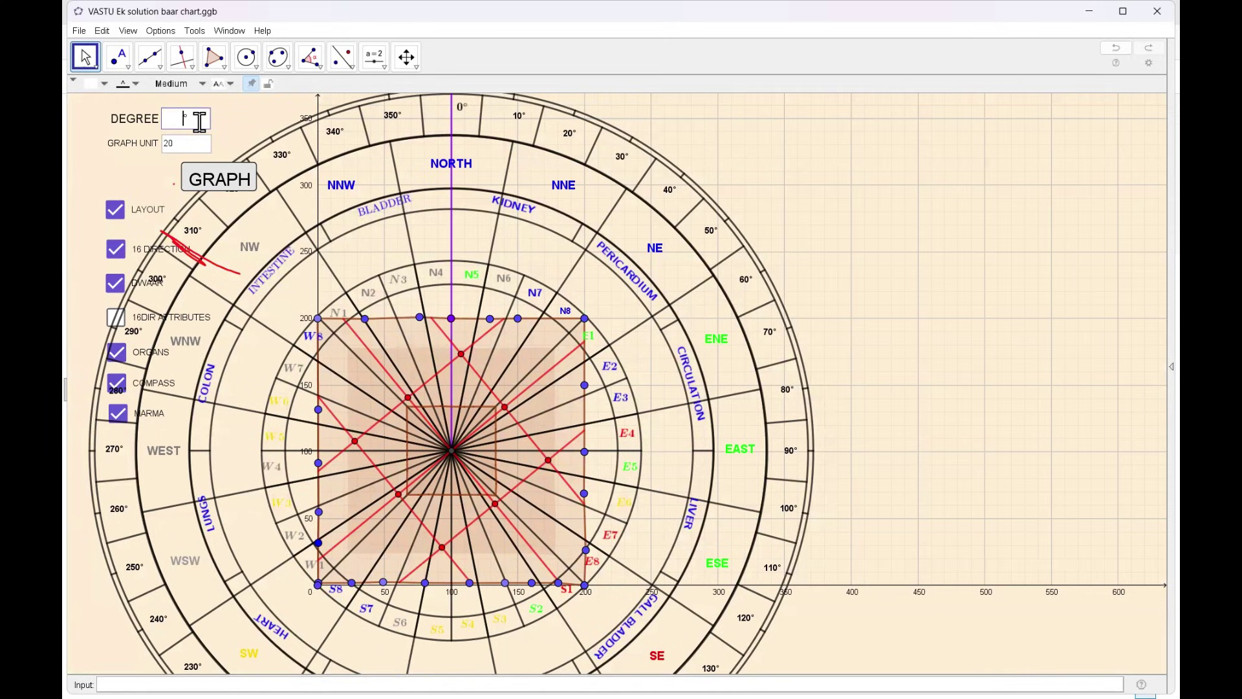
pyautogui.write('20')
pyautogui.press('Return')
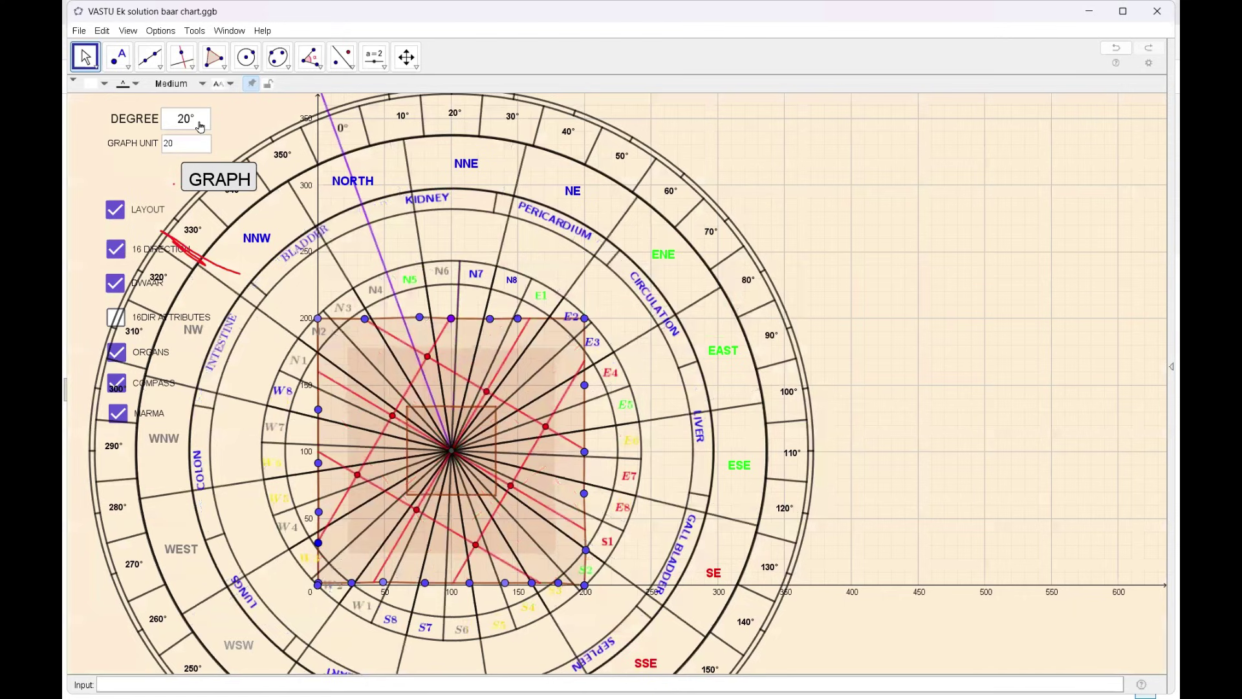
# - Set the layout's orientation degree to 30
pyautogui.click(196, 119)
pyautogui.press('BackSpace')
pyautogui.write('30')
pyautogui.press('Return')
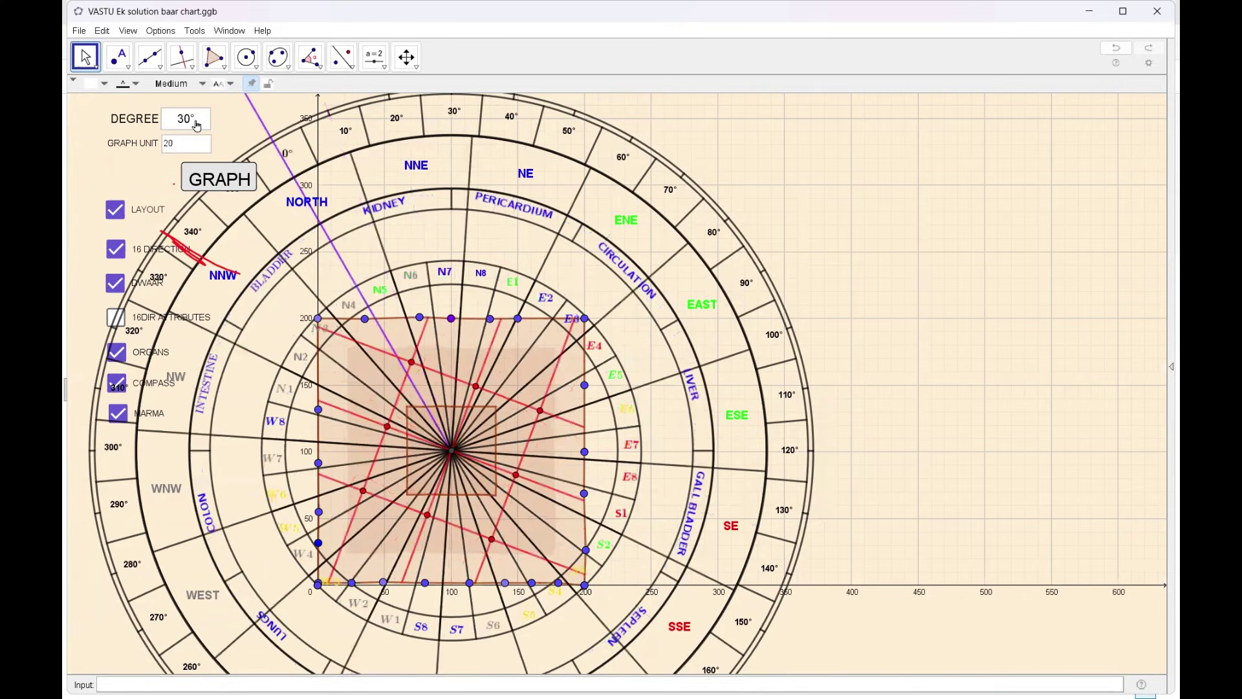
pyautogui.press('Delete')
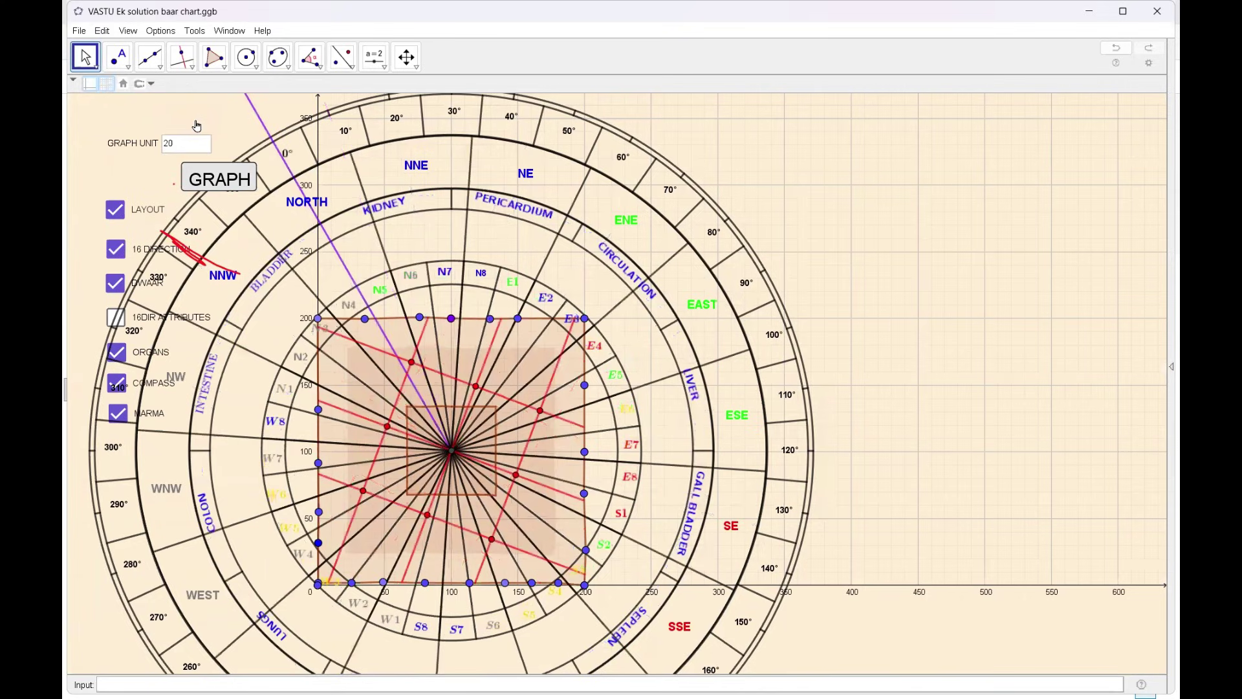
pyautogui.hotkey('ctrl', 'z')
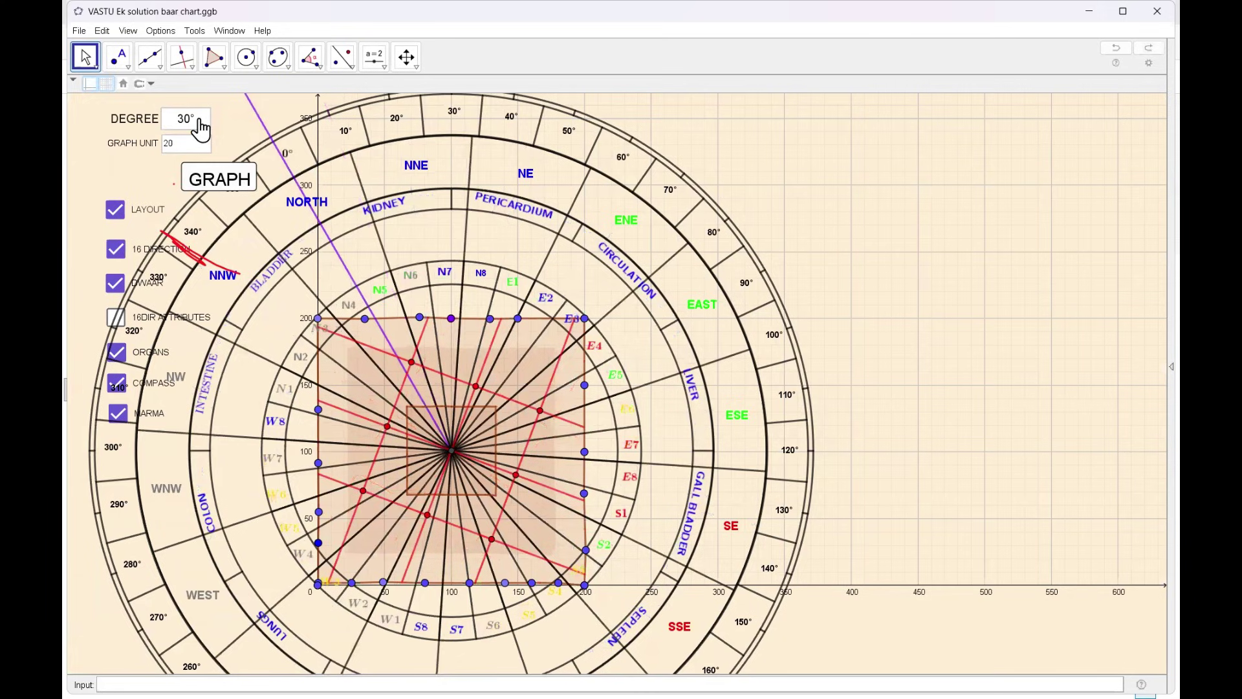
# - Reset the layout's orientation degree to 0
pyautogui.click(200, 119)
pyautogui.press('BackSpace')
pyautogui.press('BackSpace')
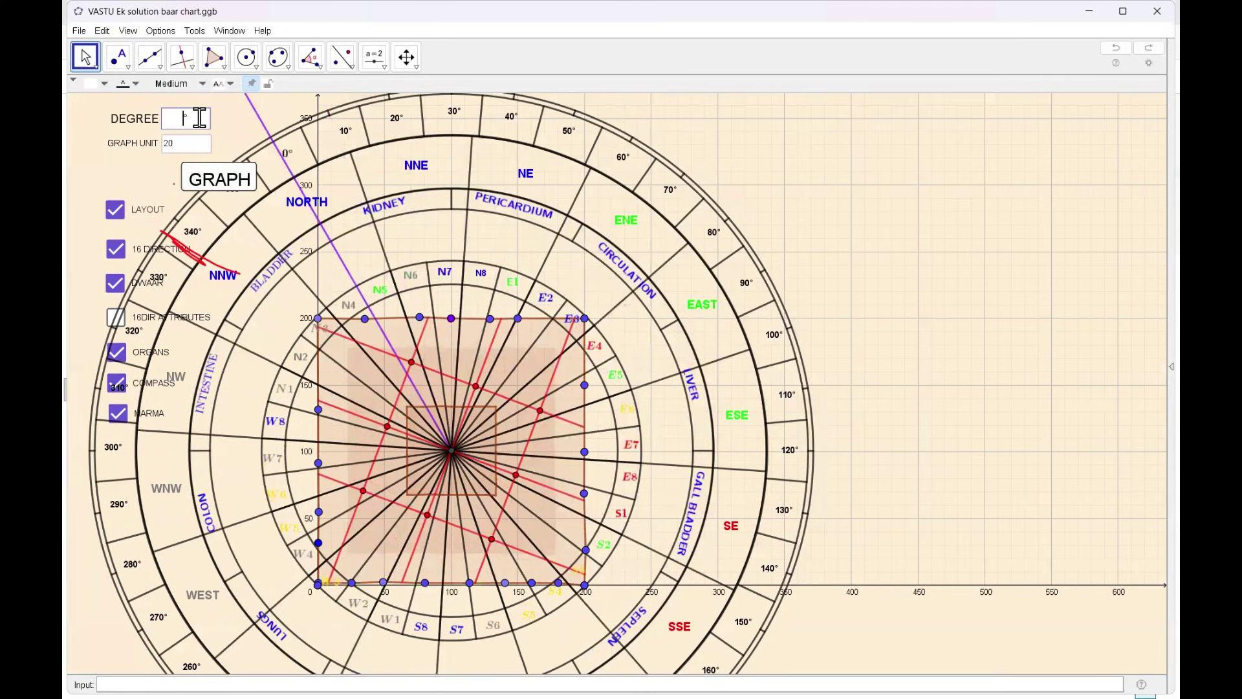
pyautogui.press('Return')
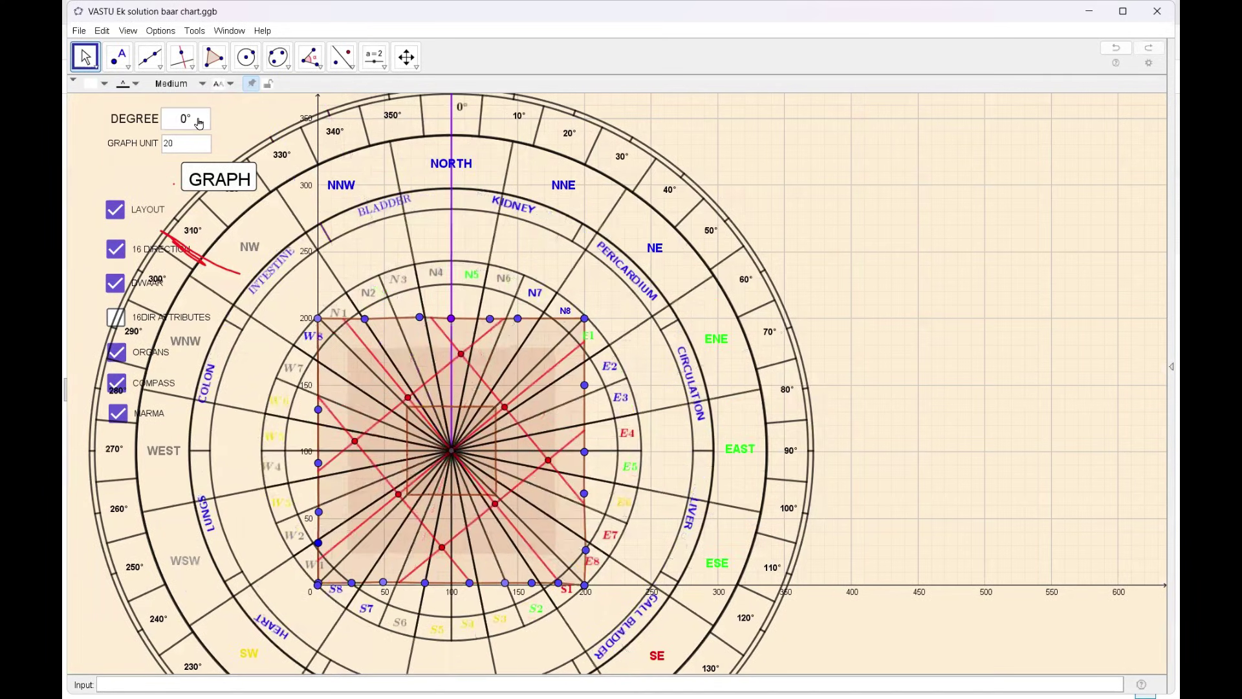
pyautogui.click(226, 122)
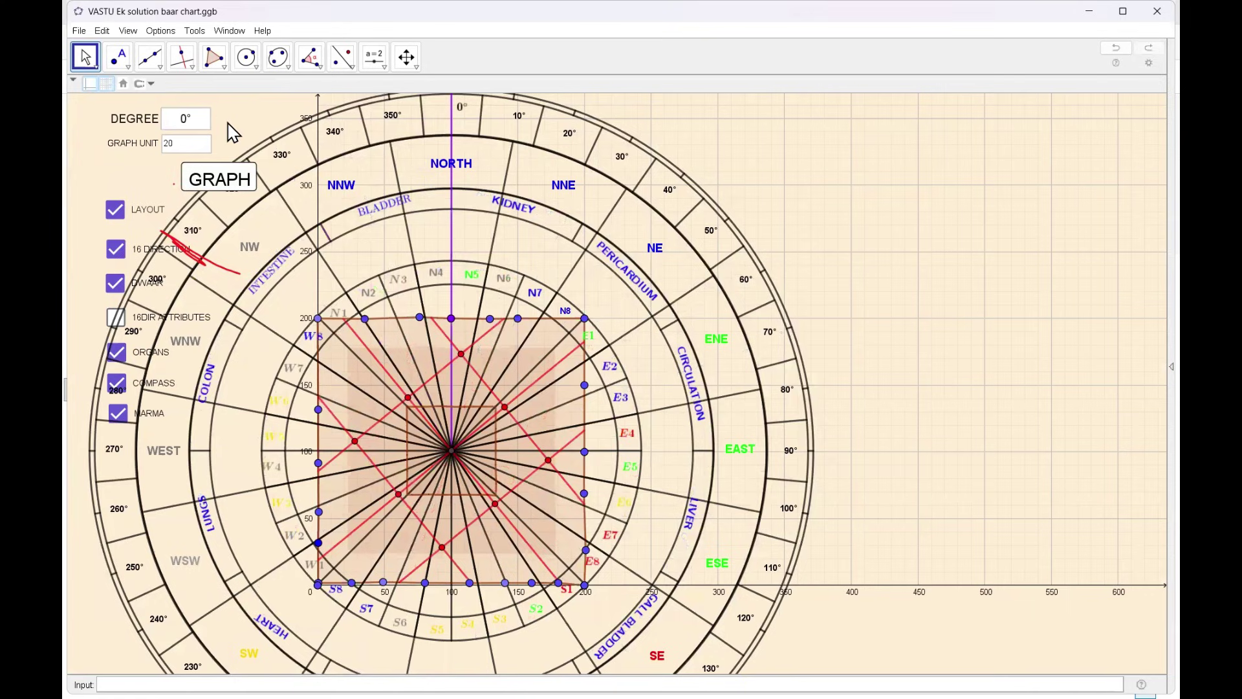
# - Set the orientation degree to 20 for the direction chart
pyautogui.click(195, 128)
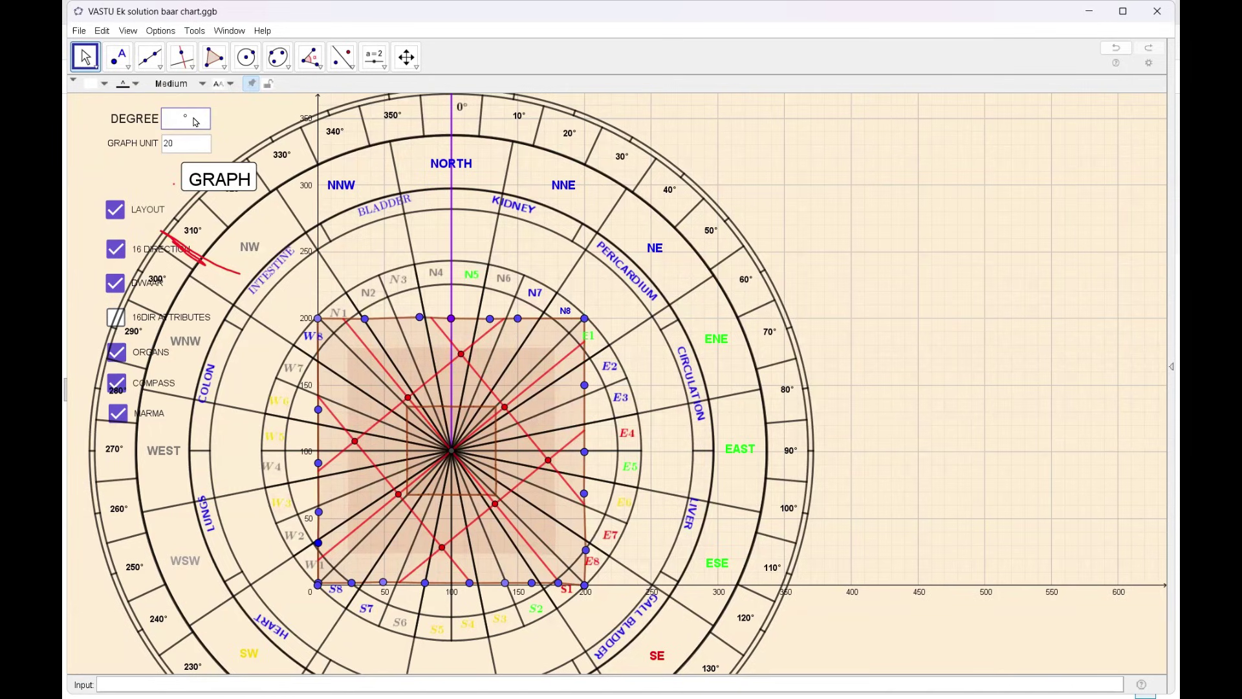
pyautogui.write('20')
pyautogui.press('Return')
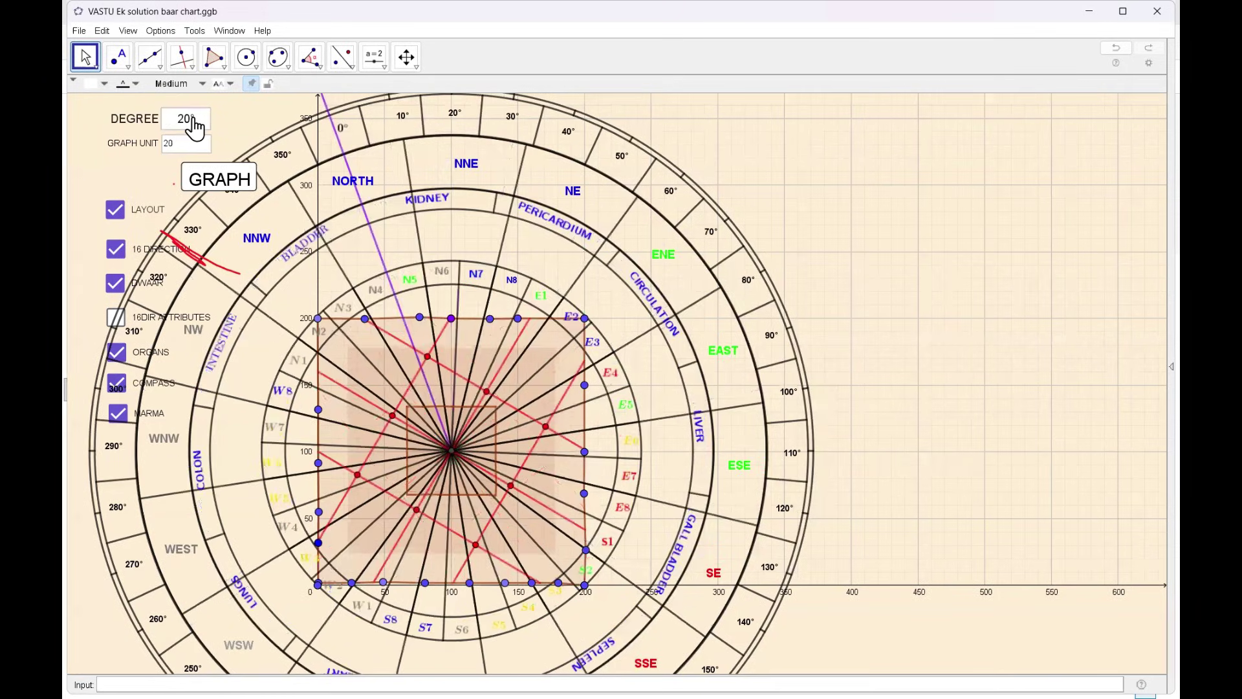
# - Examine the bar heights of the 16 directions against the reference lines in the graph, and exit to the layout
pyautogui.click(220, 180)
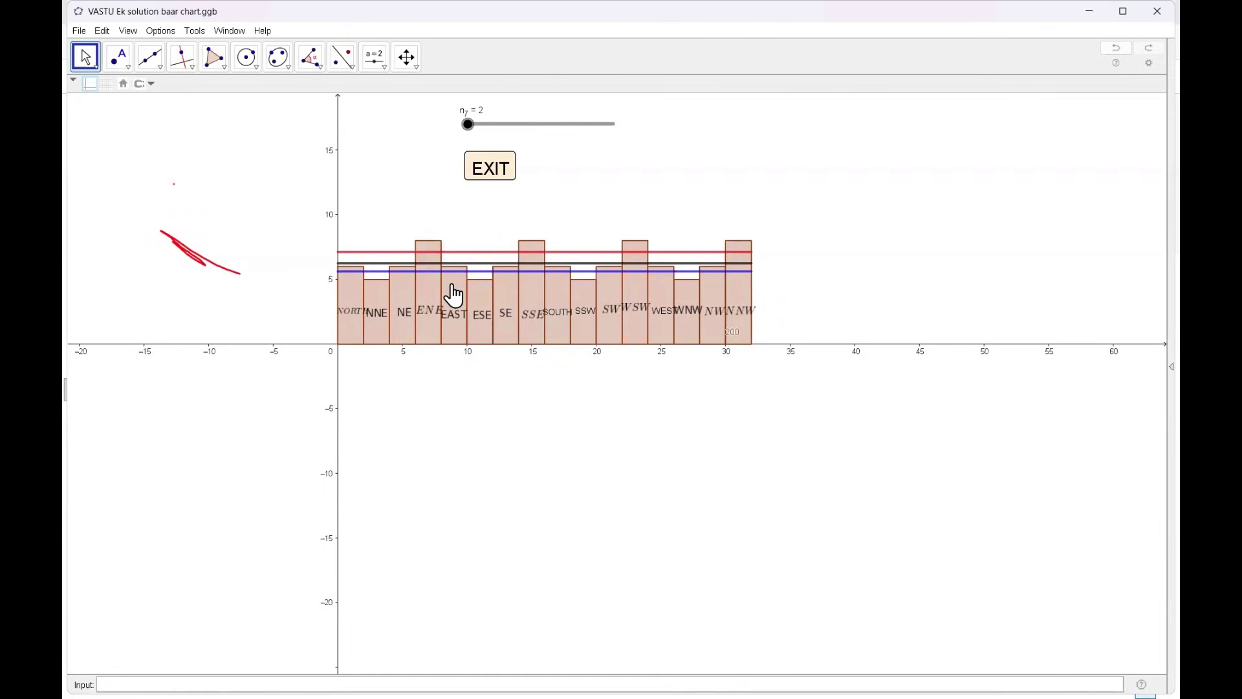
pyautogui.scroll(5, 453, 295)
pyautogui.scroll(3, 453, 295)
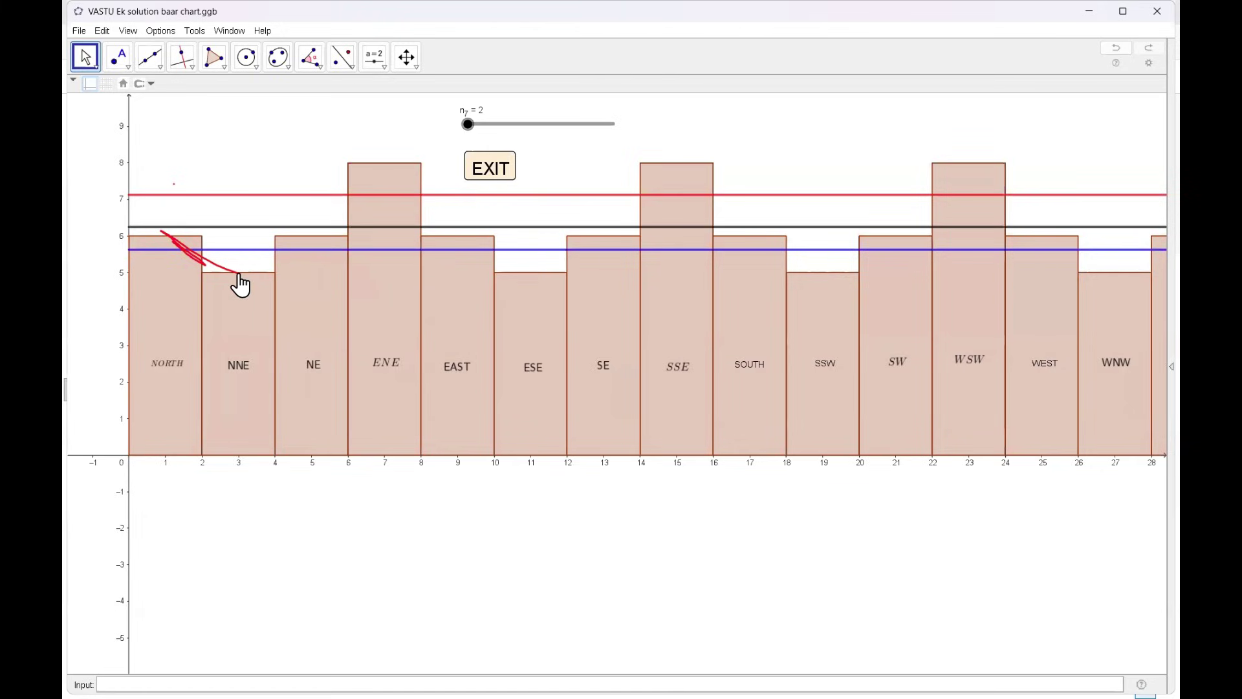
pyautogui.click(491, 179)
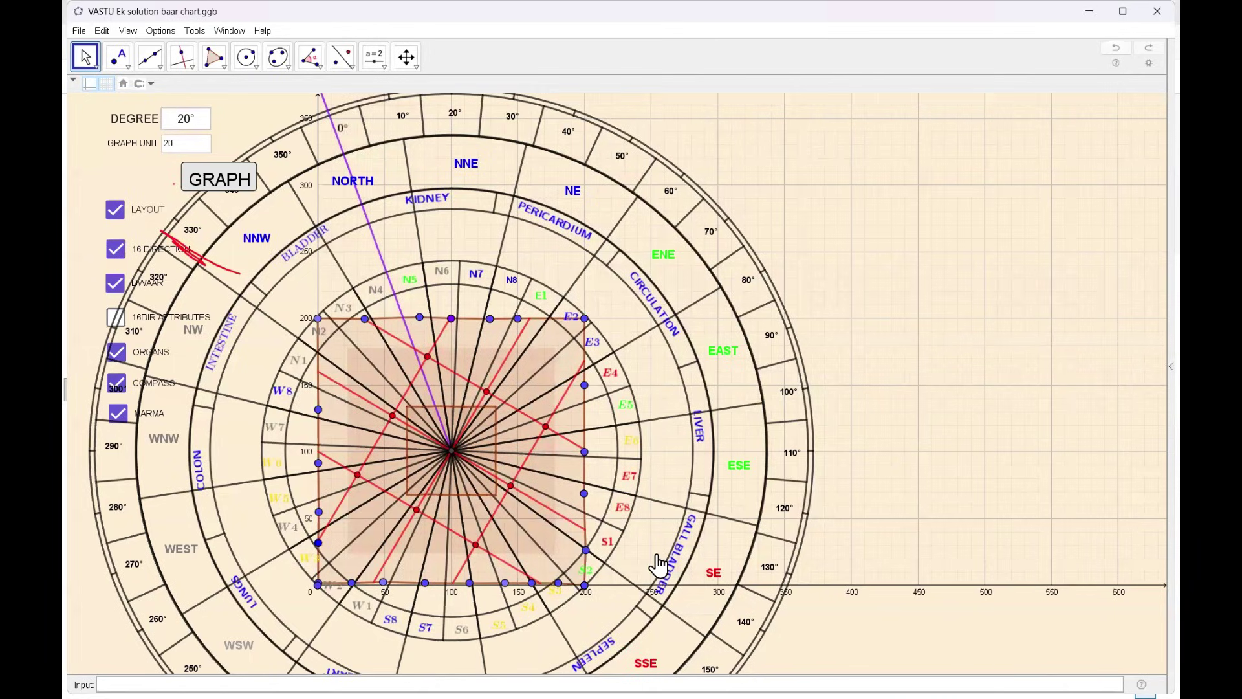
# - Extend two middle points of the plan's east boundary outward by about 35 units, and check the resulting direction graph
pyautogui.moveTo(584, 452); pyautogui.dragTo(627, 440)
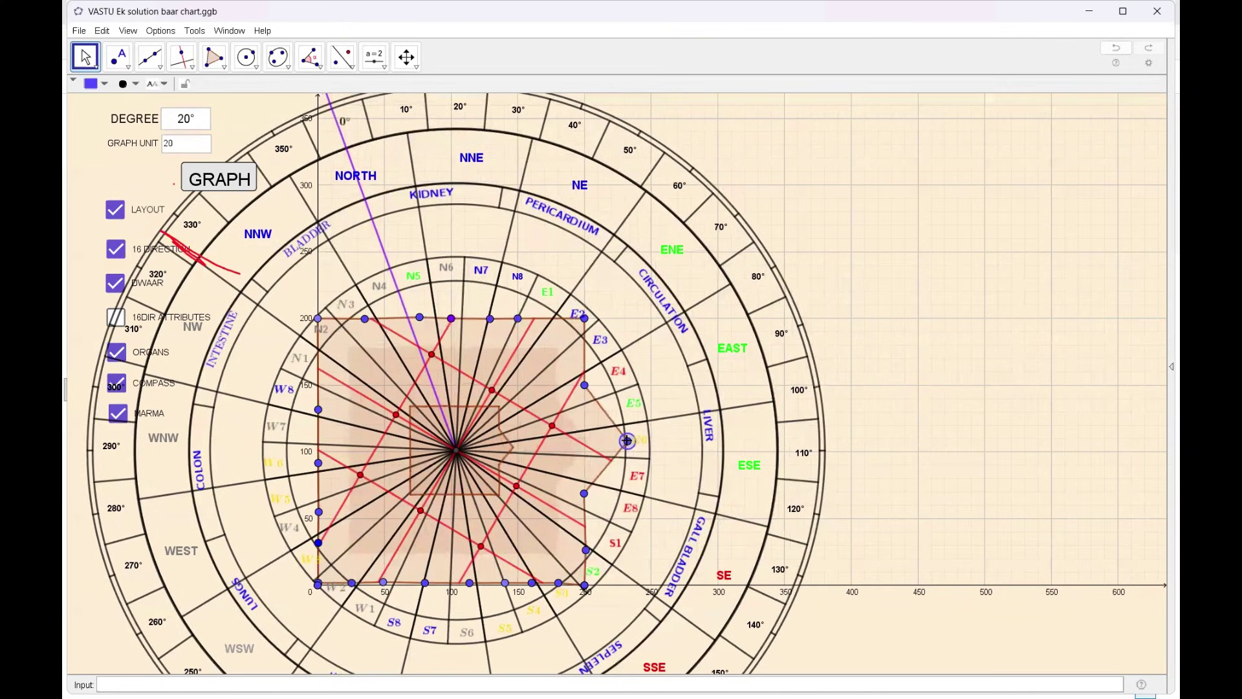
pyautogui.moveTo(585, 493); pyautogui.dragTo(634, 491)
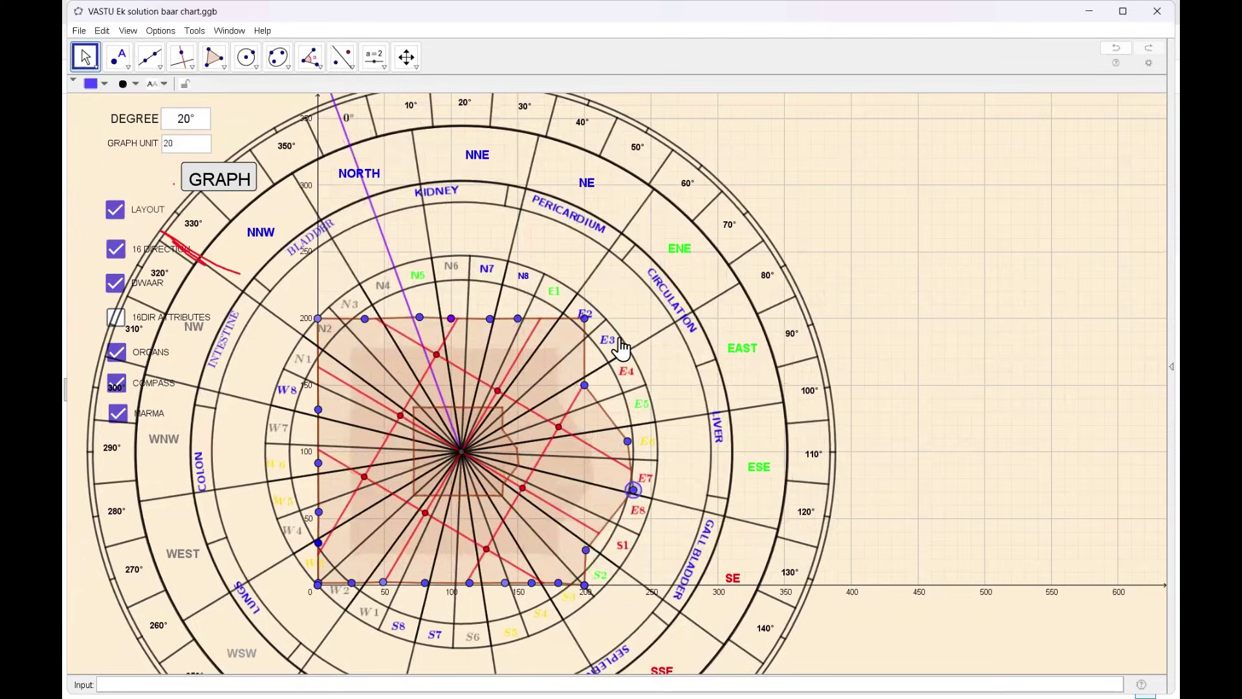
pyautogui.click(221, 179)
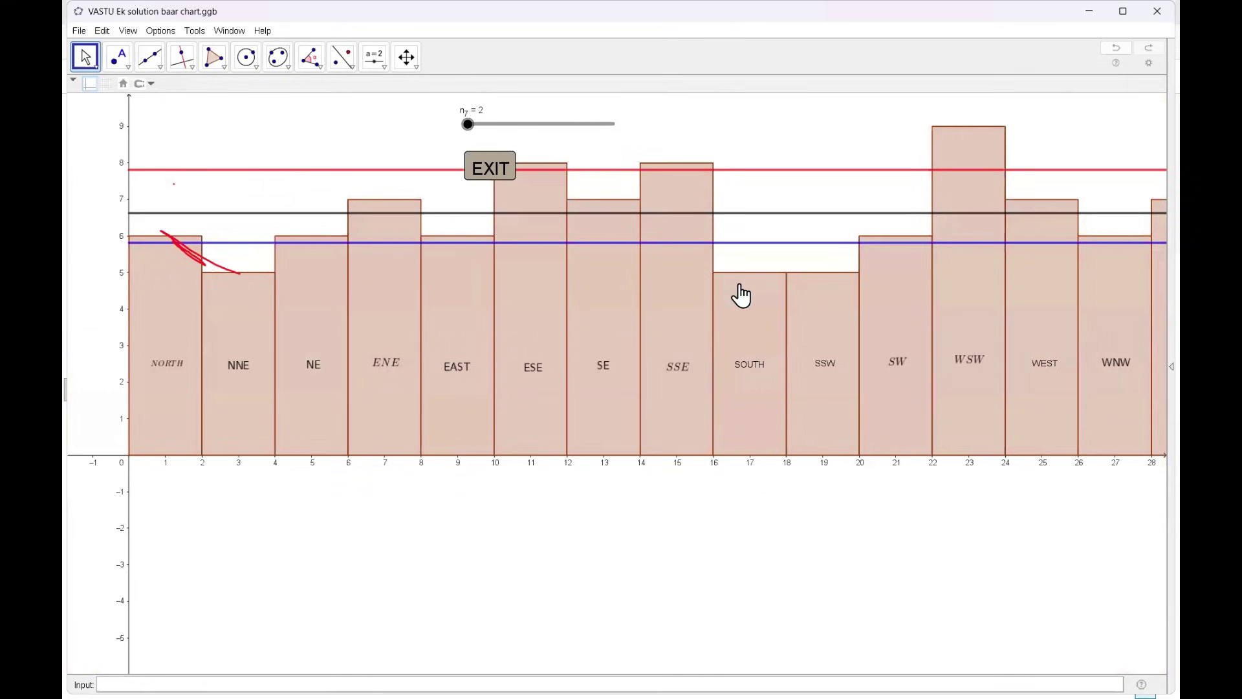
pyautogui.scroll(2, 727, 297)
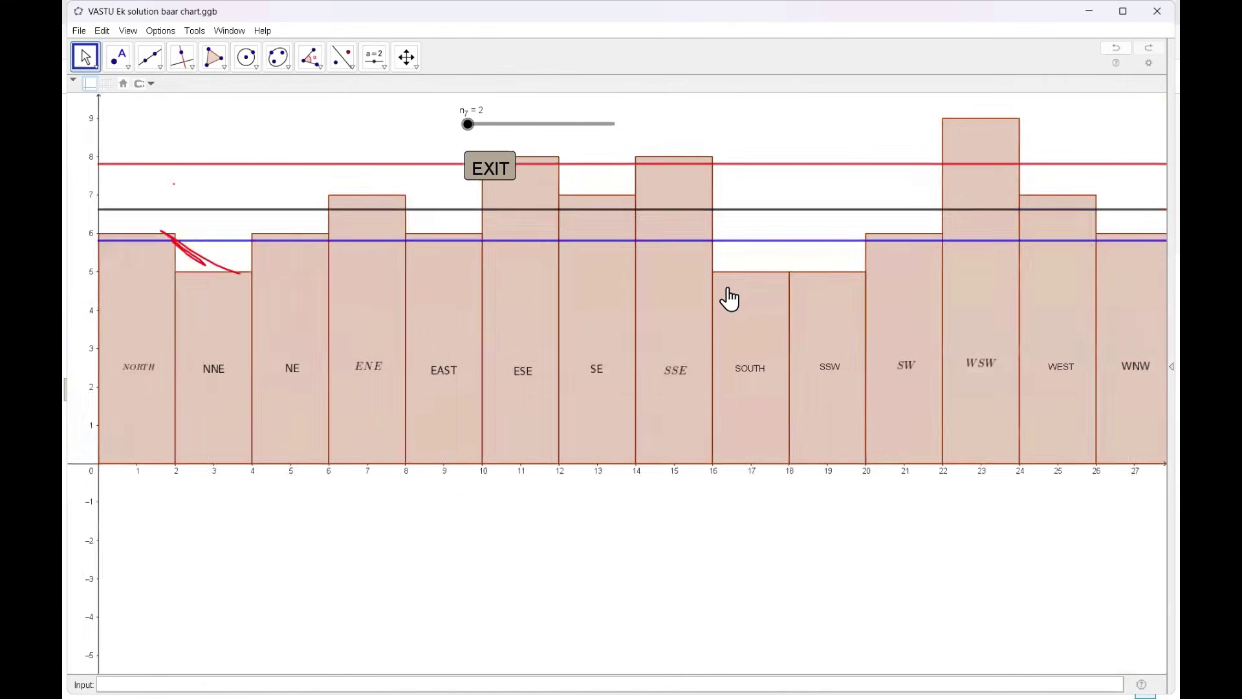
pyautogui.scroll(-4, 729, 299)
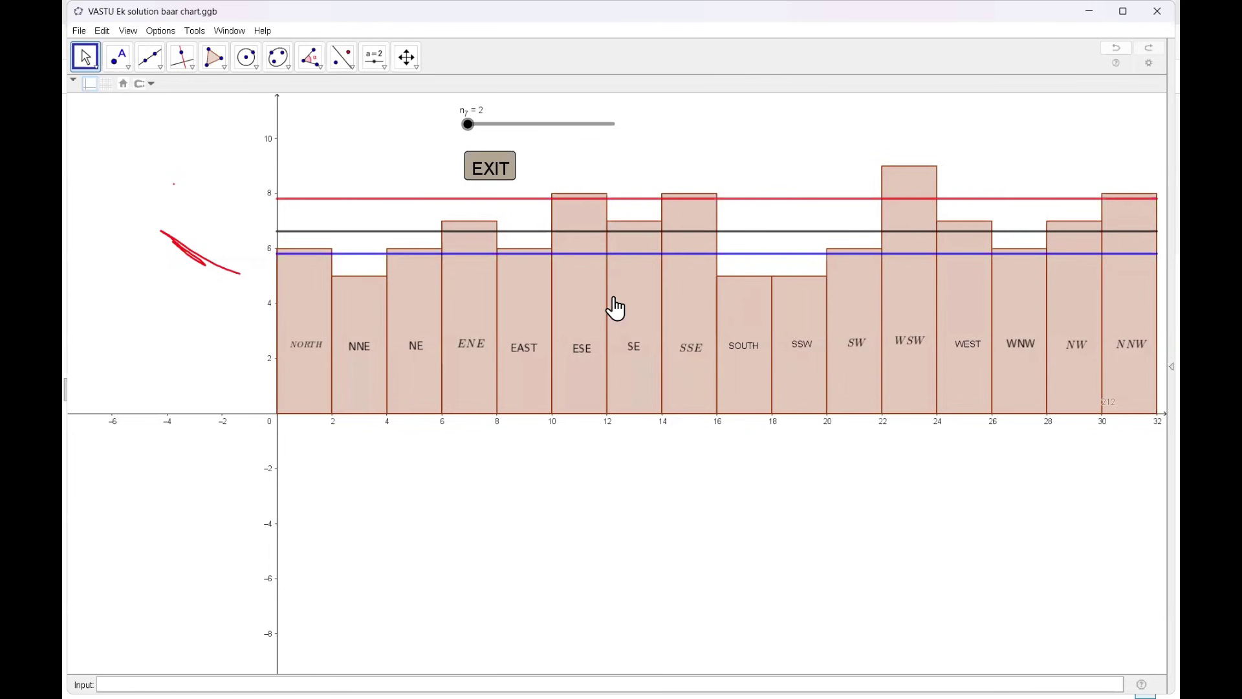
pyautogui.click(490, 170)
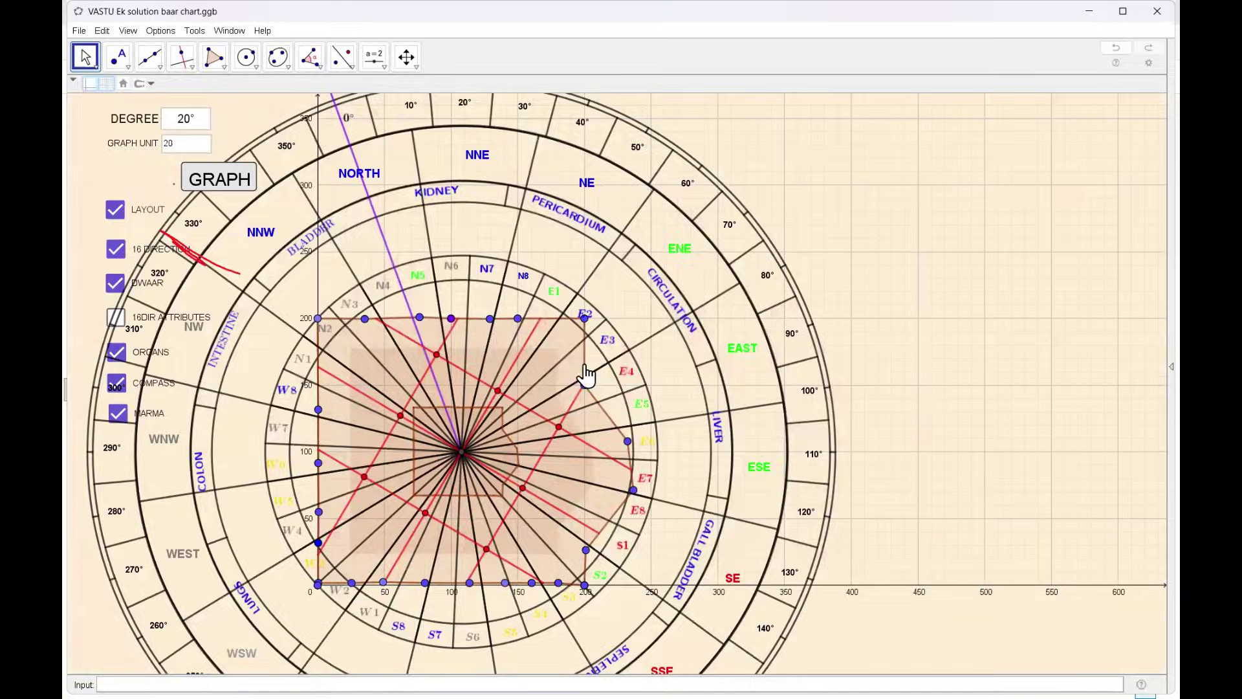
# - Try extending the east boundary's point below the corner outward, check the direction graph, and return the point to its original place
pyautogui.click(584, 318)
pyautogui.click(584, 385)
pyautogui.moveTo(584, 384); pyautogui.dragTo(633, 374)
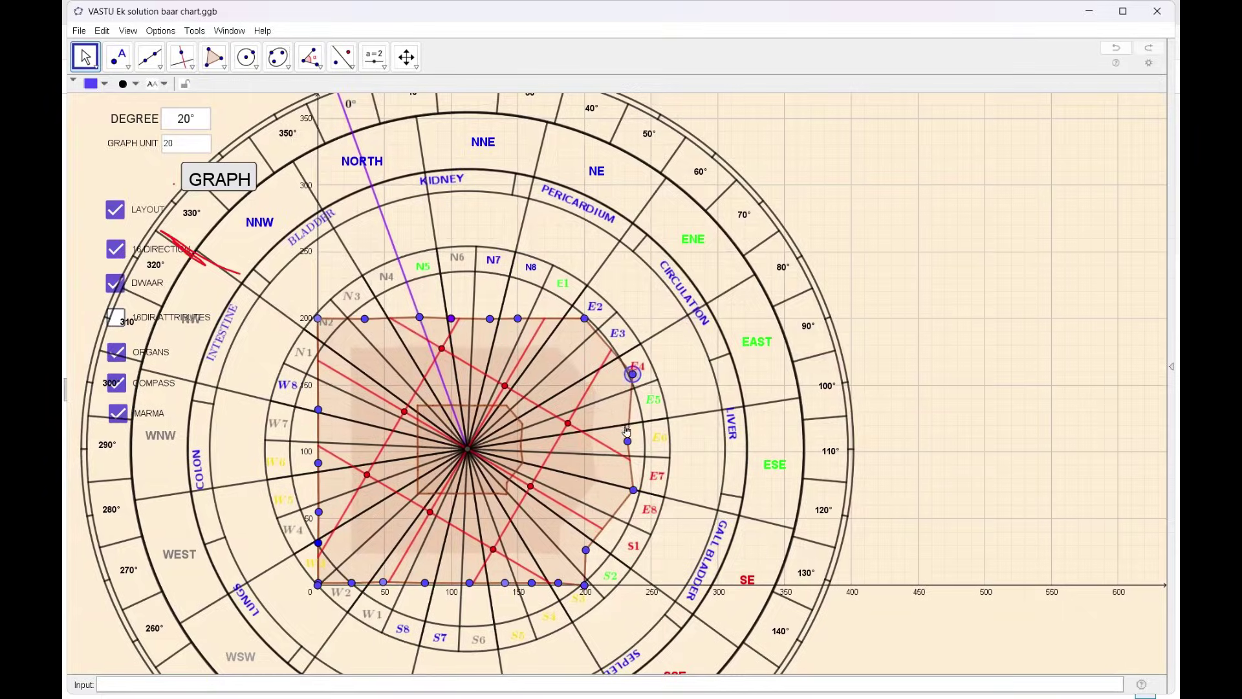
pyautogui.click(220, 183)
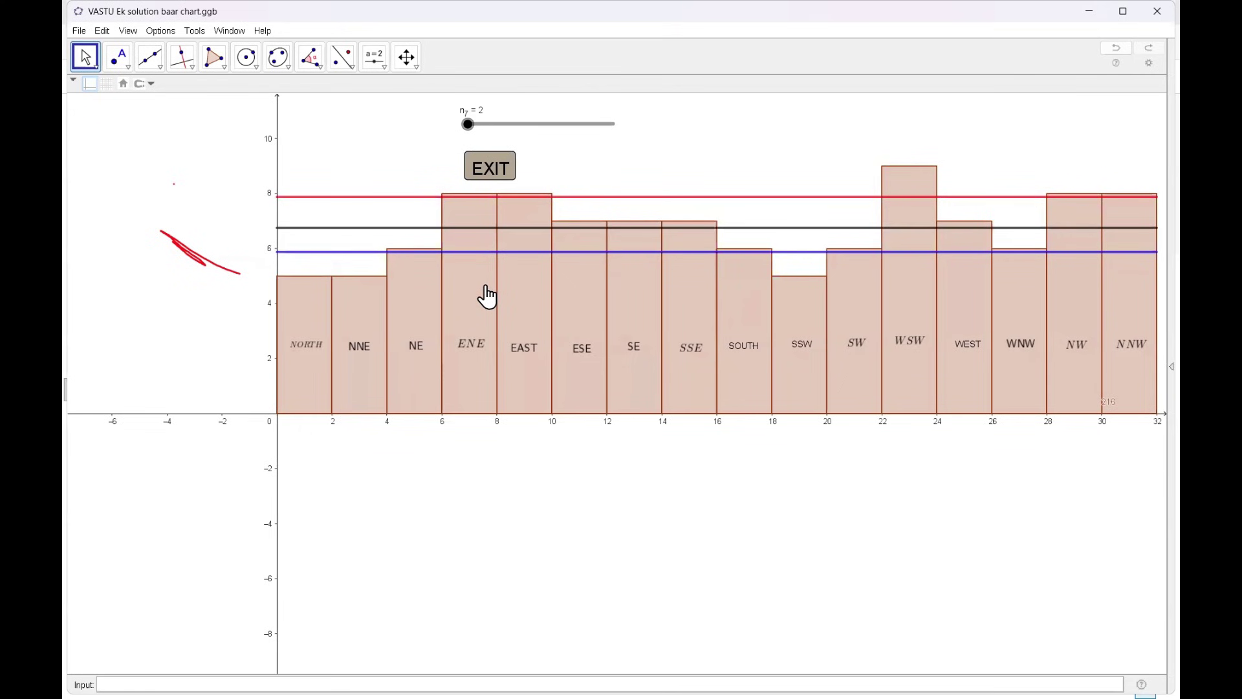
pyautogui.click(499, 175)
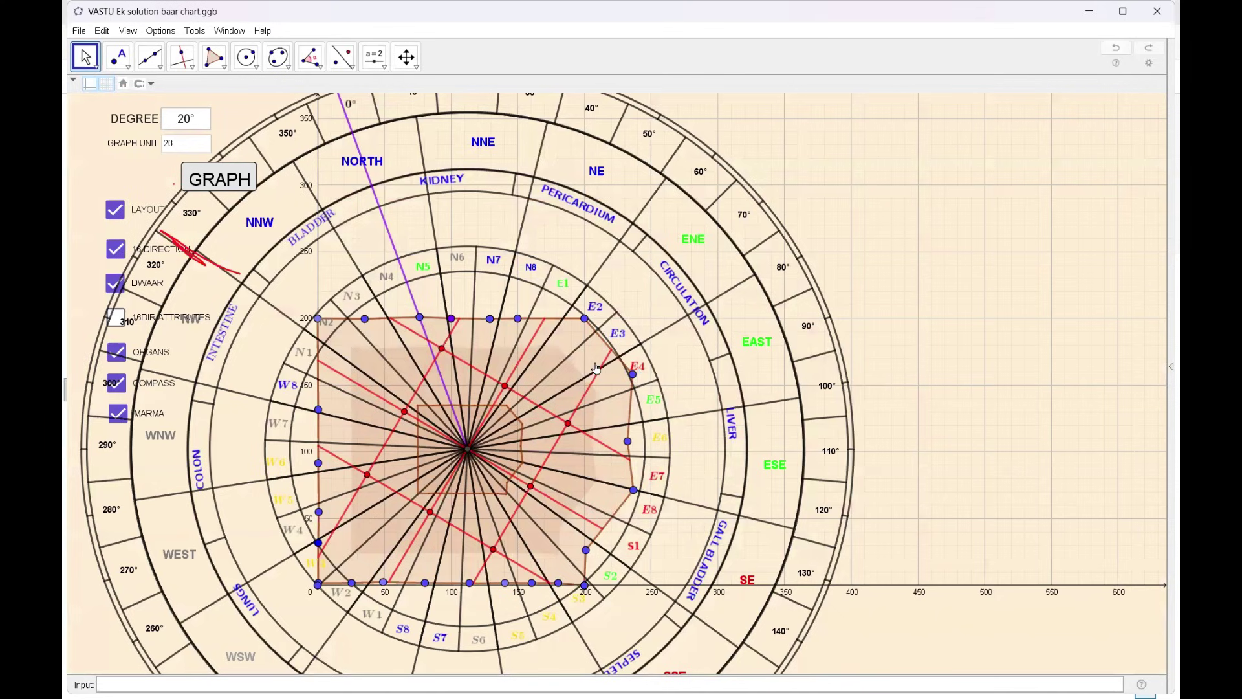
pyautogui.click(582, 385)
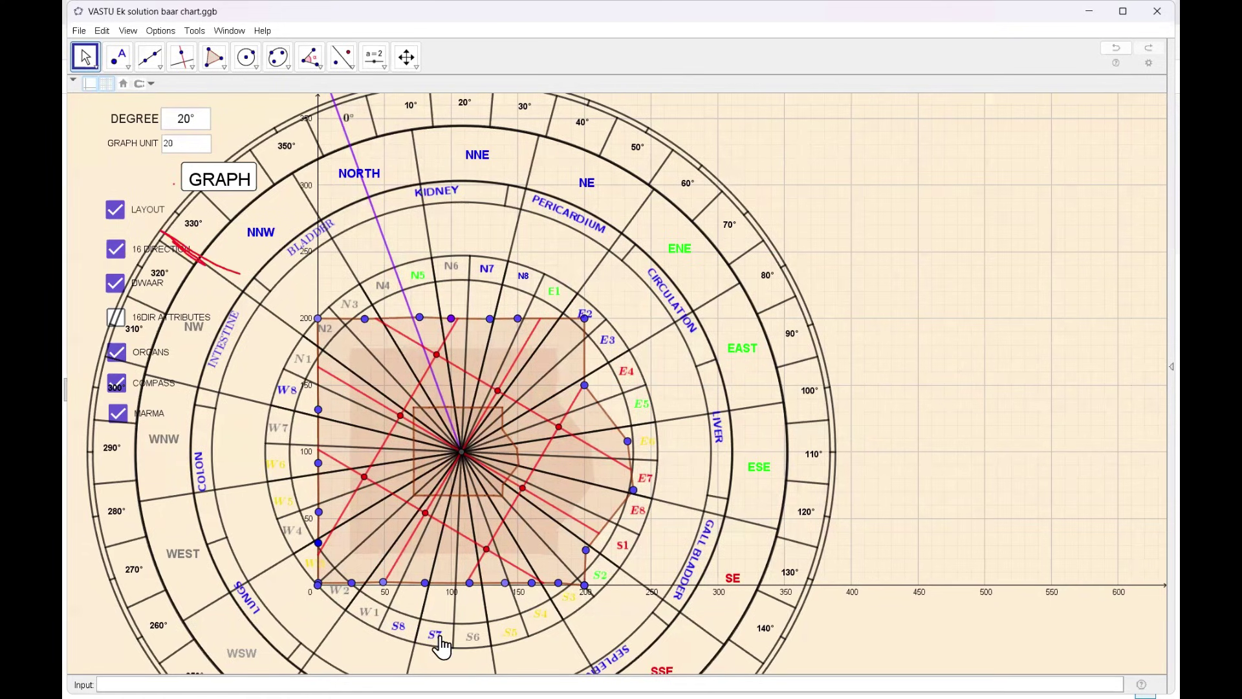
# - Switch to the Devta griding file, show p32area, 32 Name and mid12area on the house plan, and hide the 16 zones
pyautogui.press('super')
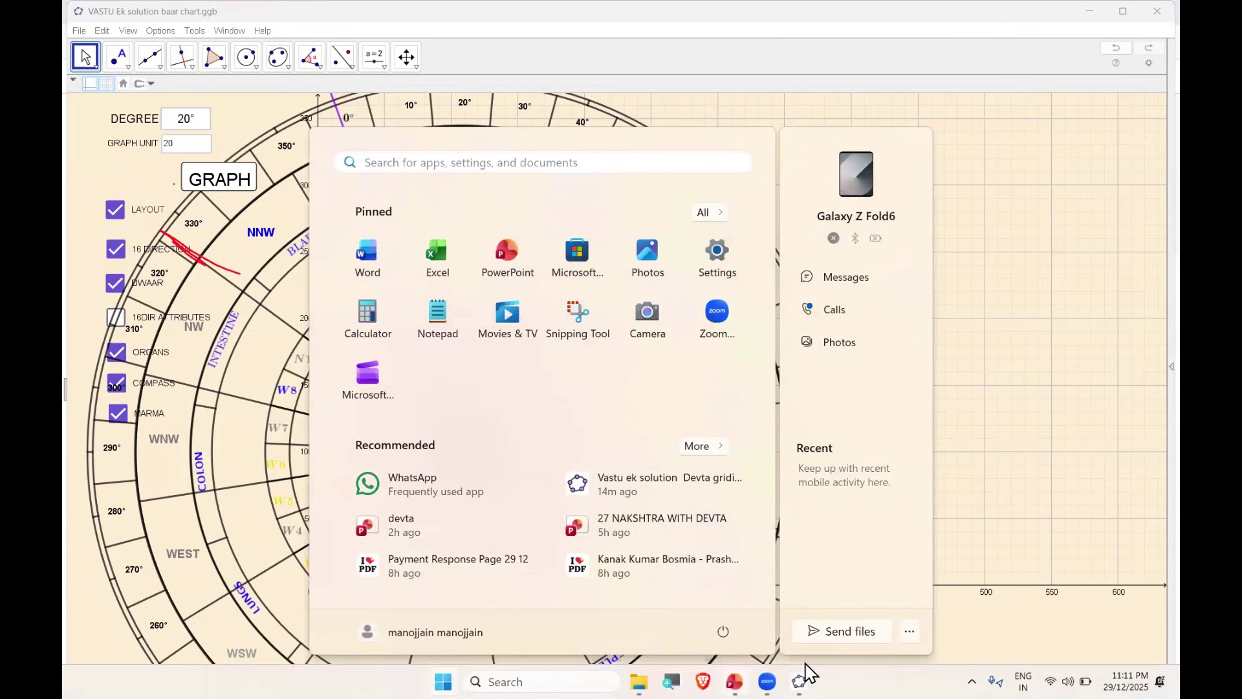
pyautogui.moveTo(802, 676)
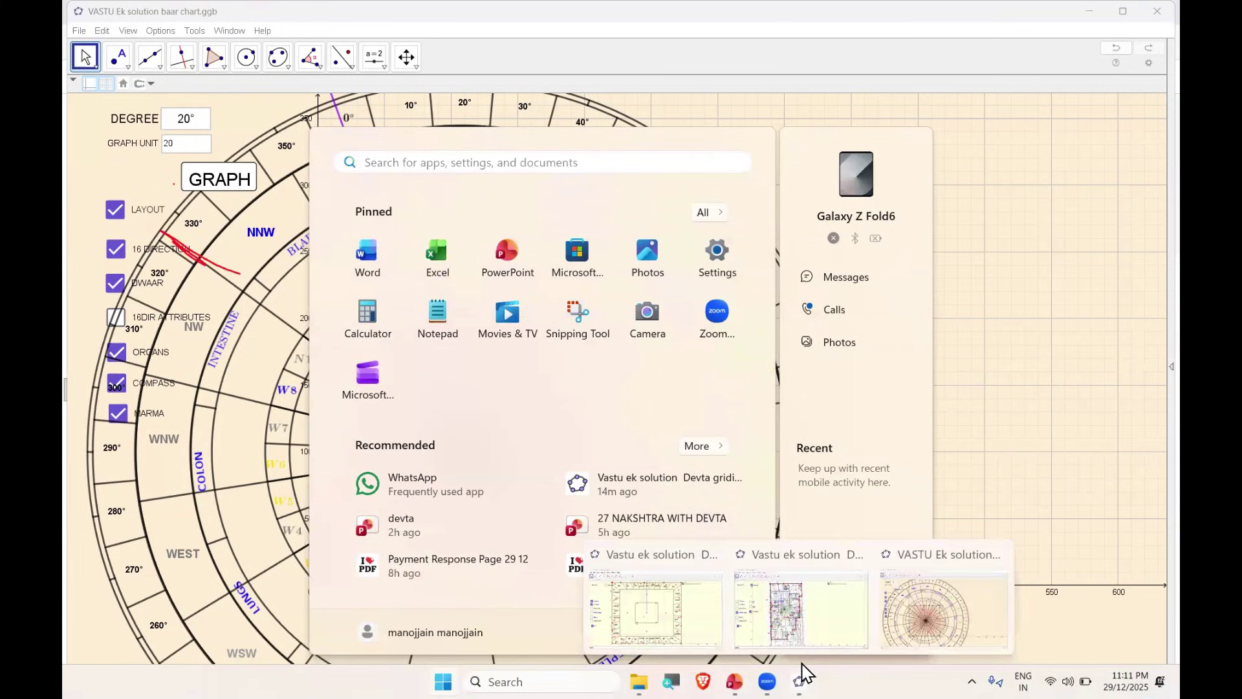
pyautogui.click(823, 623)
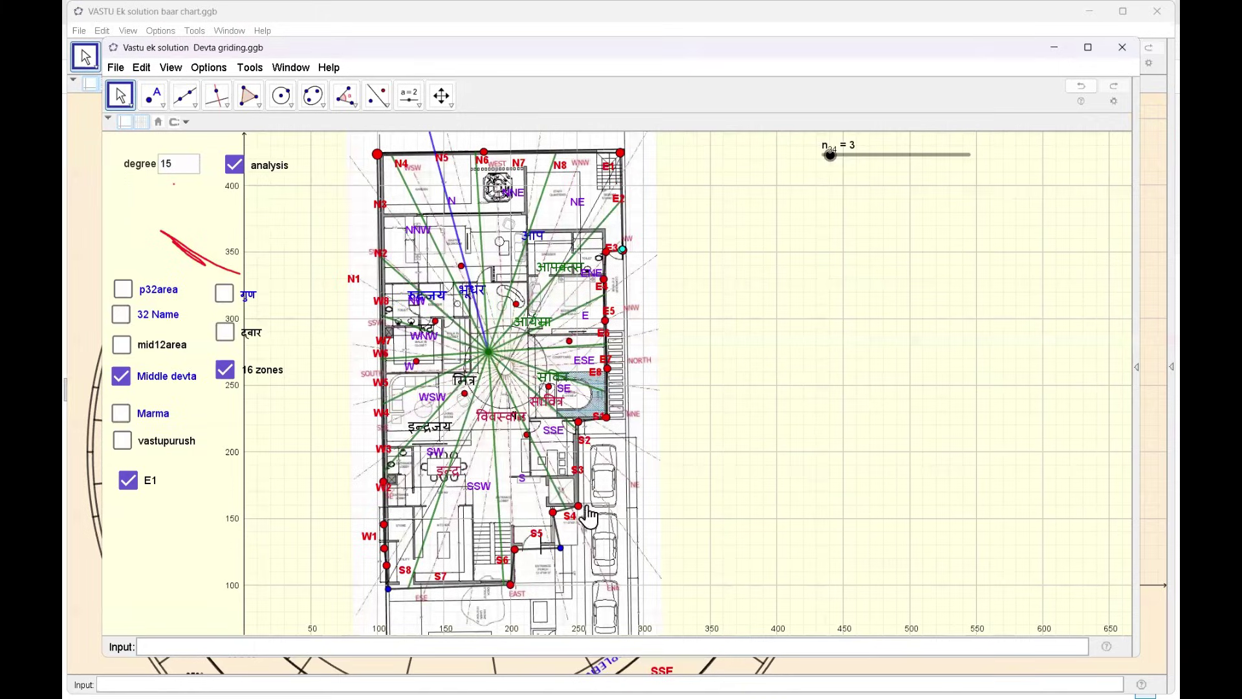
pyautogui.click(159, 294)
pyautogui.click(165, 317)
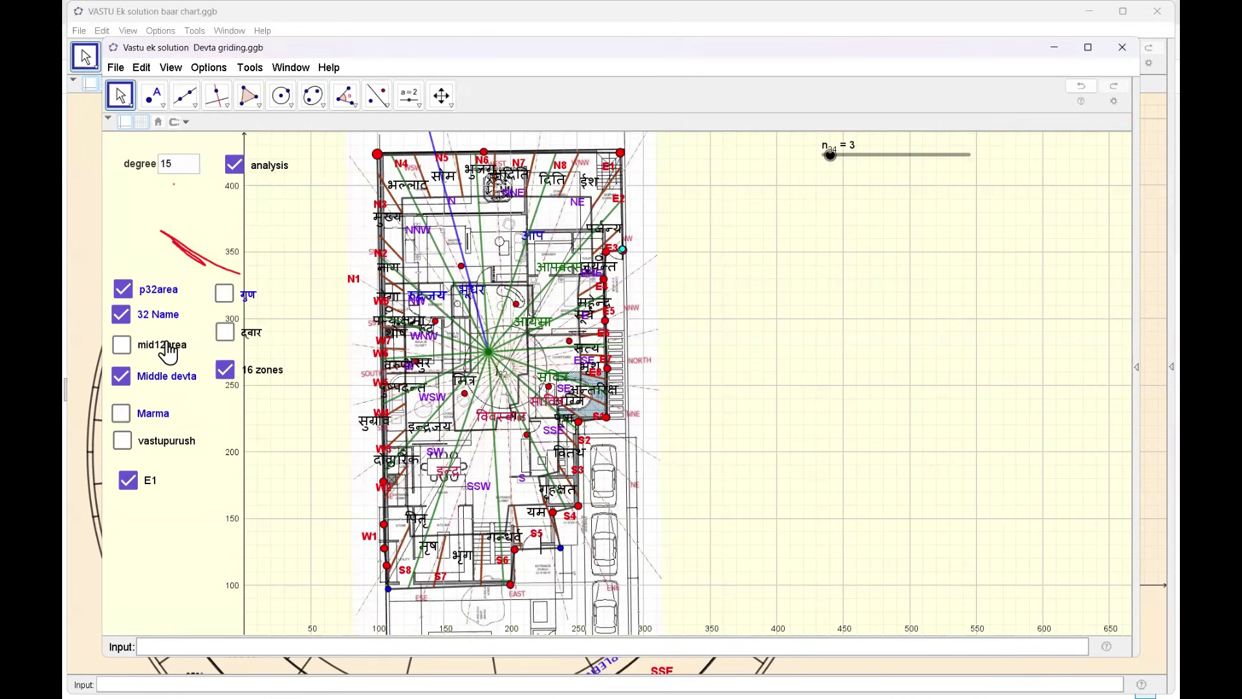
pyautogui.click(122, 345)
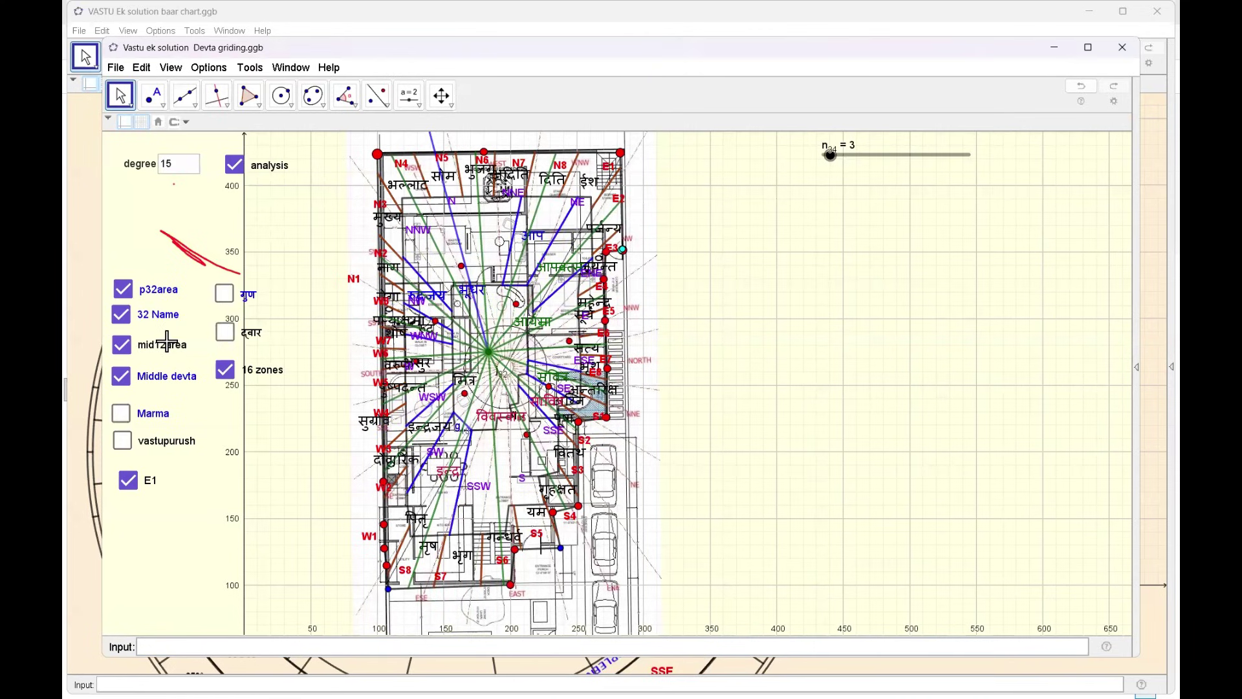
pyautogui.click(225, 370)
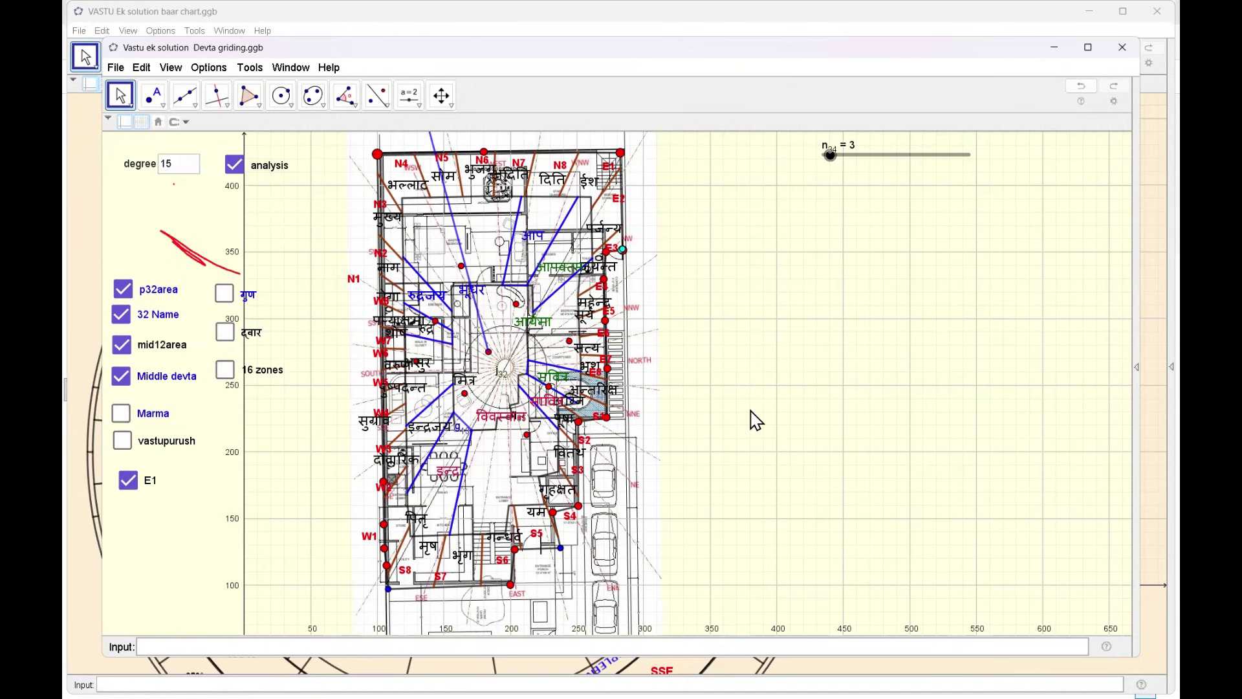
# - Open a print preview of the devta grid plan and set its scale to 25 units per 1 cm
pyautogui.hotkey('ctrl', 'p')
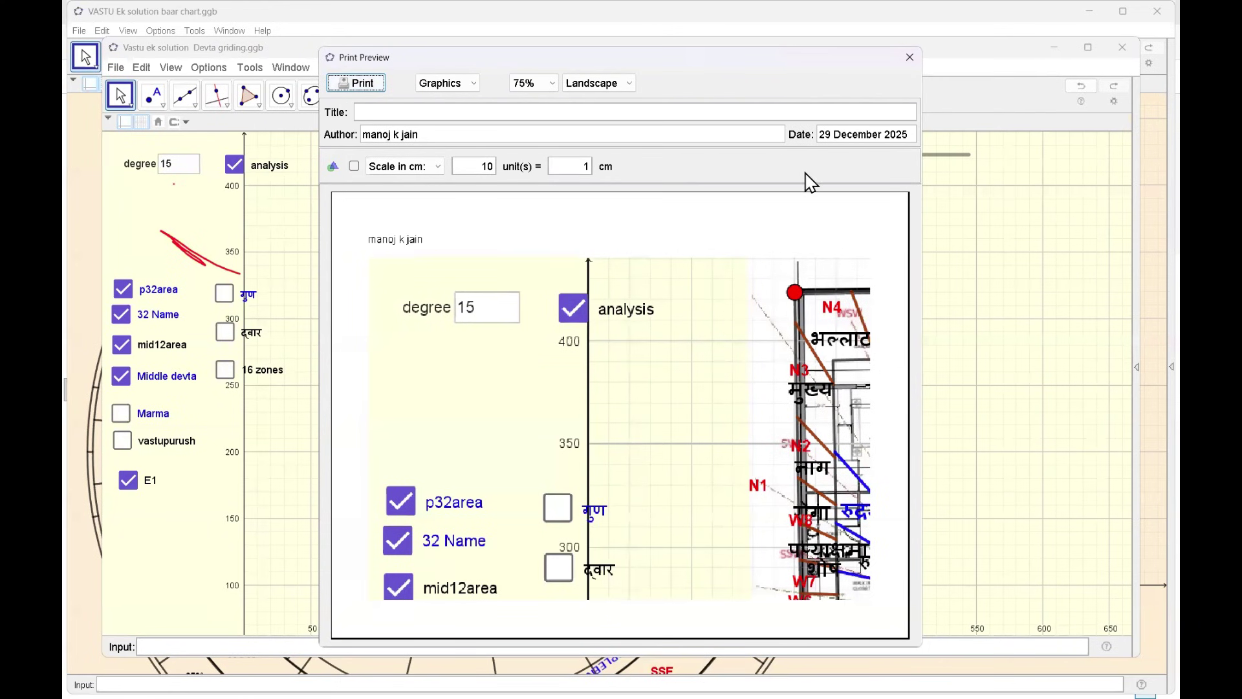
pyautogui.click(910, 57)
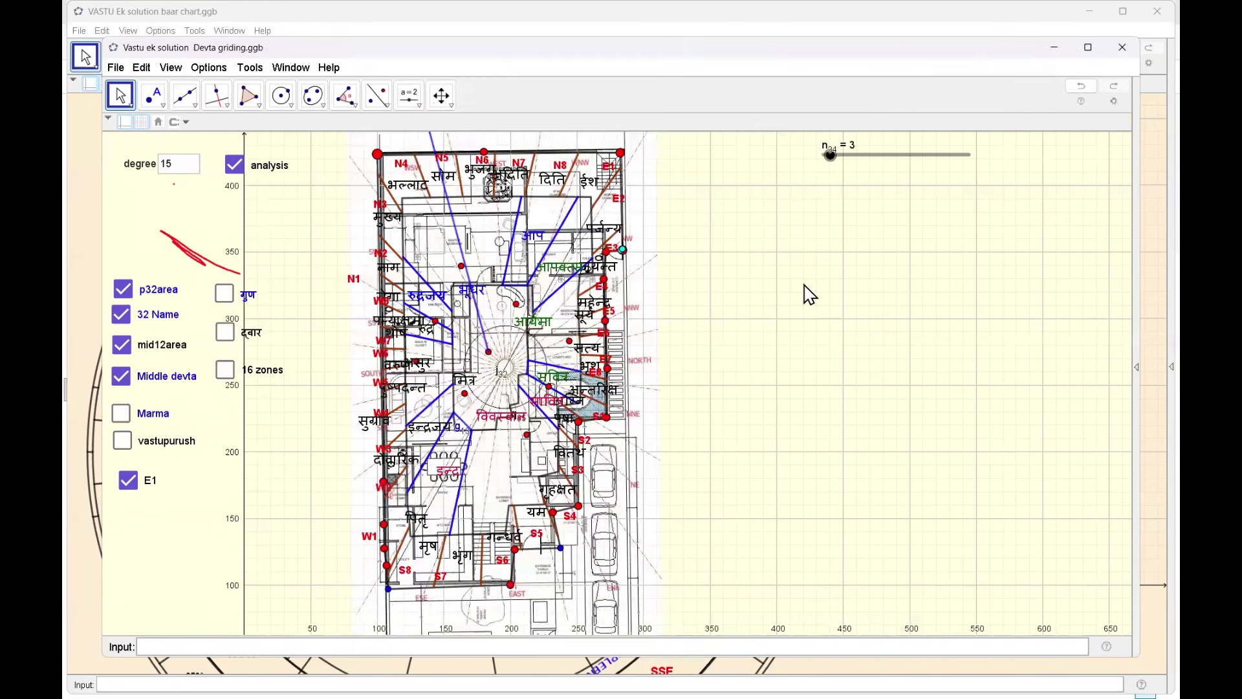
pyautogui.moveTo(725, 312); pyautogui.dragTo(663, 324)
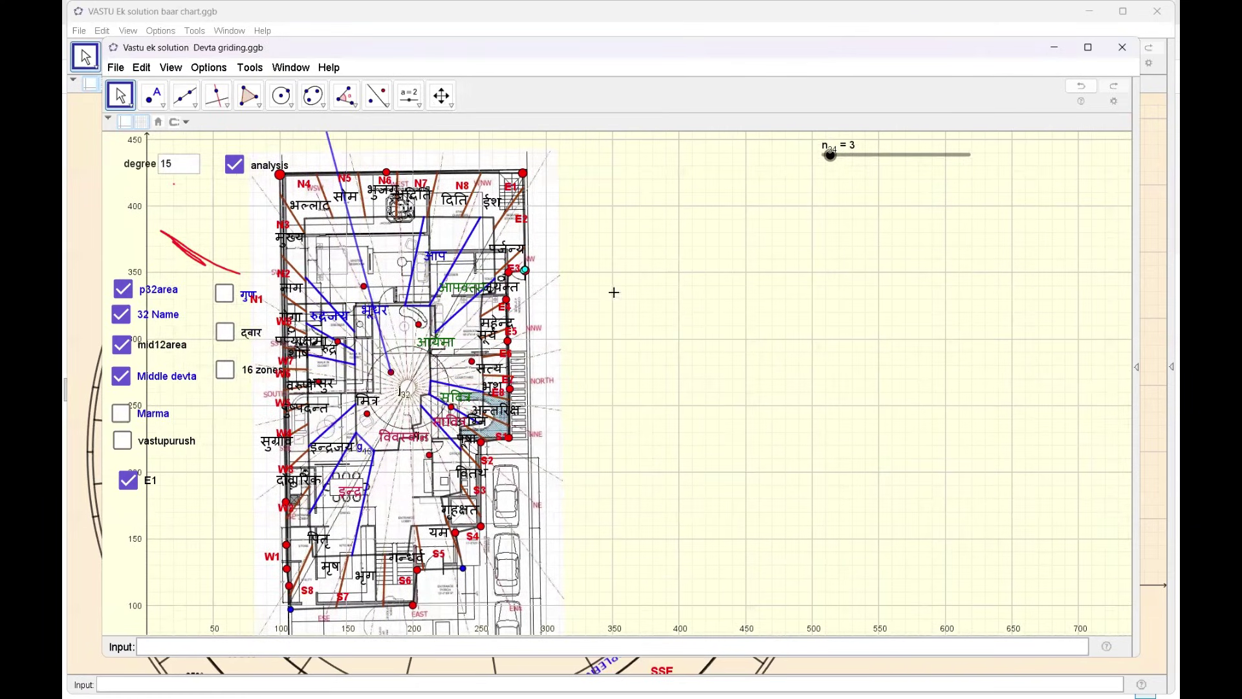
pyautogui.hotkey('ctrl', 'p')
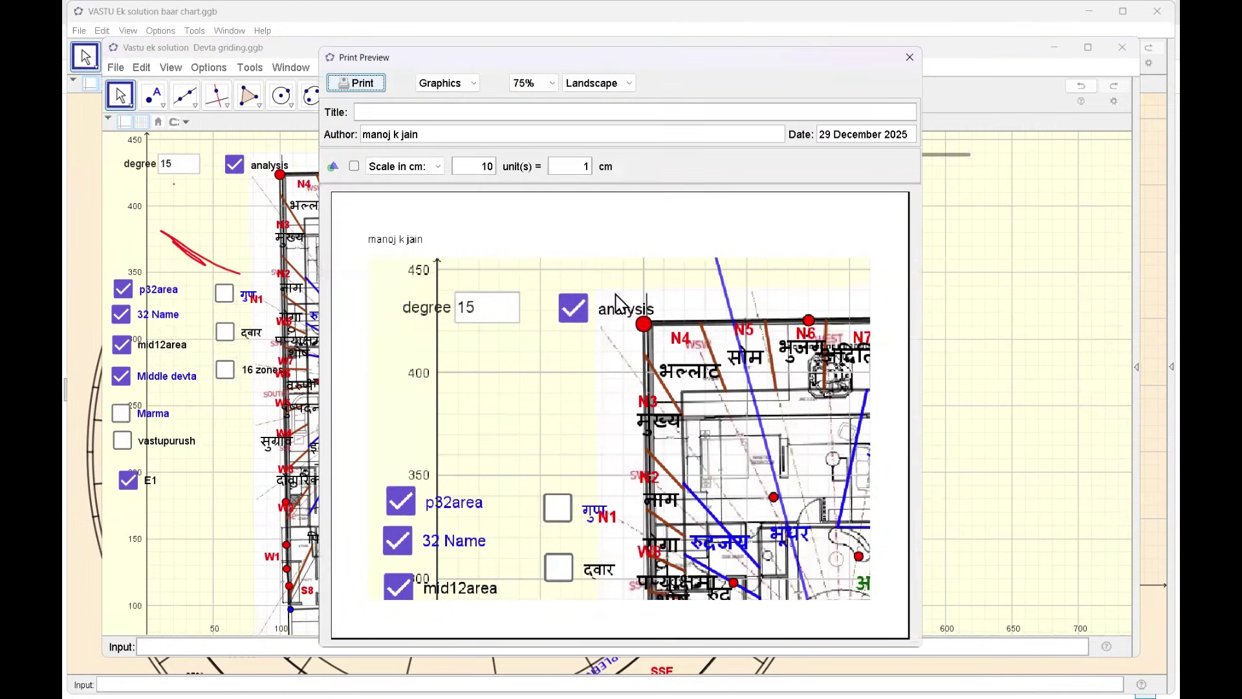
pyautogui.click(488, 172)
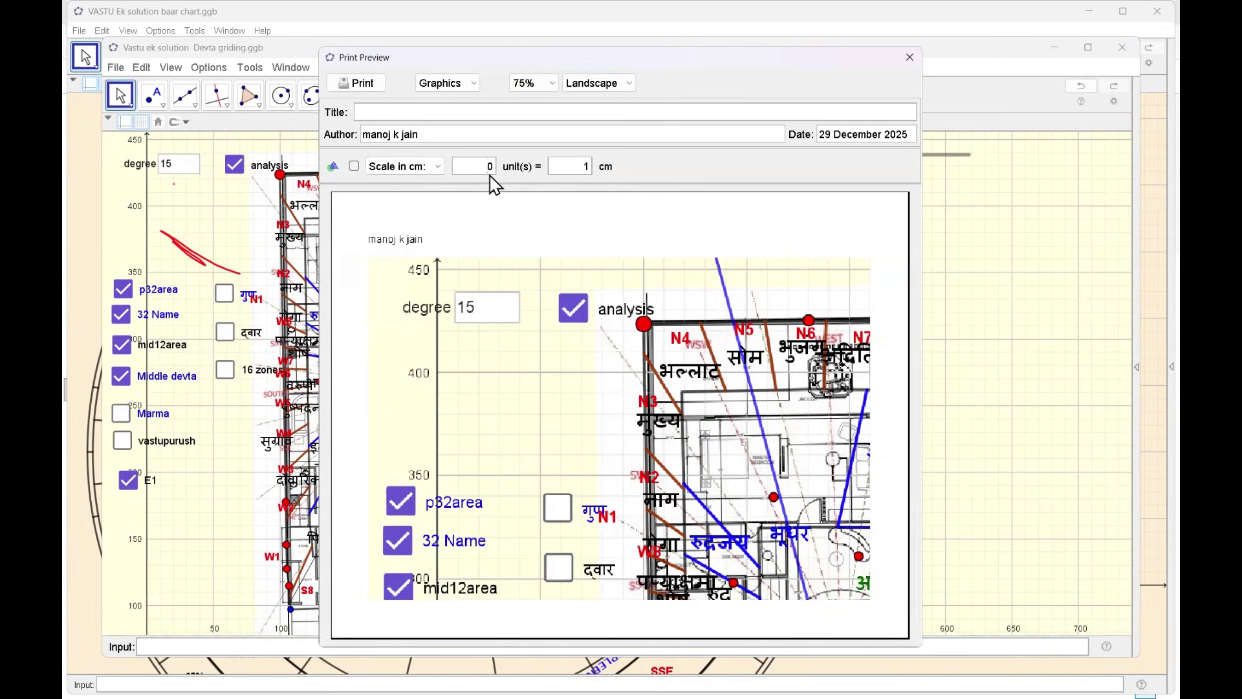
pyautogui.press('Return')
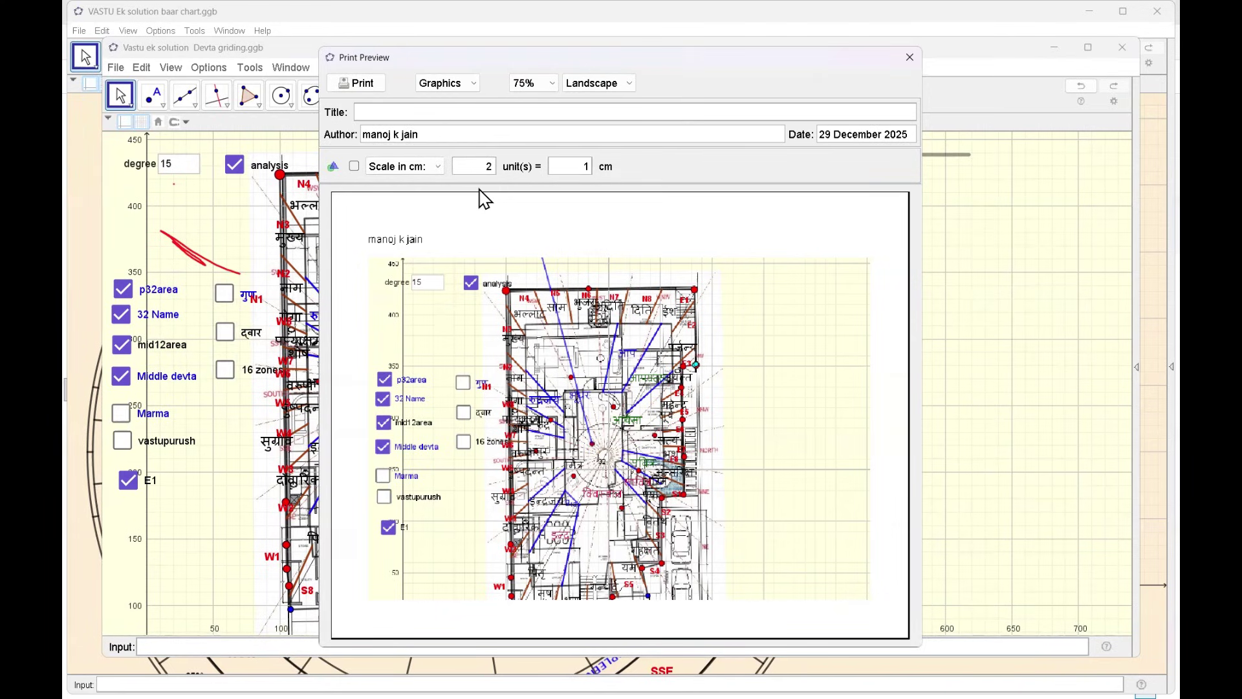
pyautogui.press('Tab')
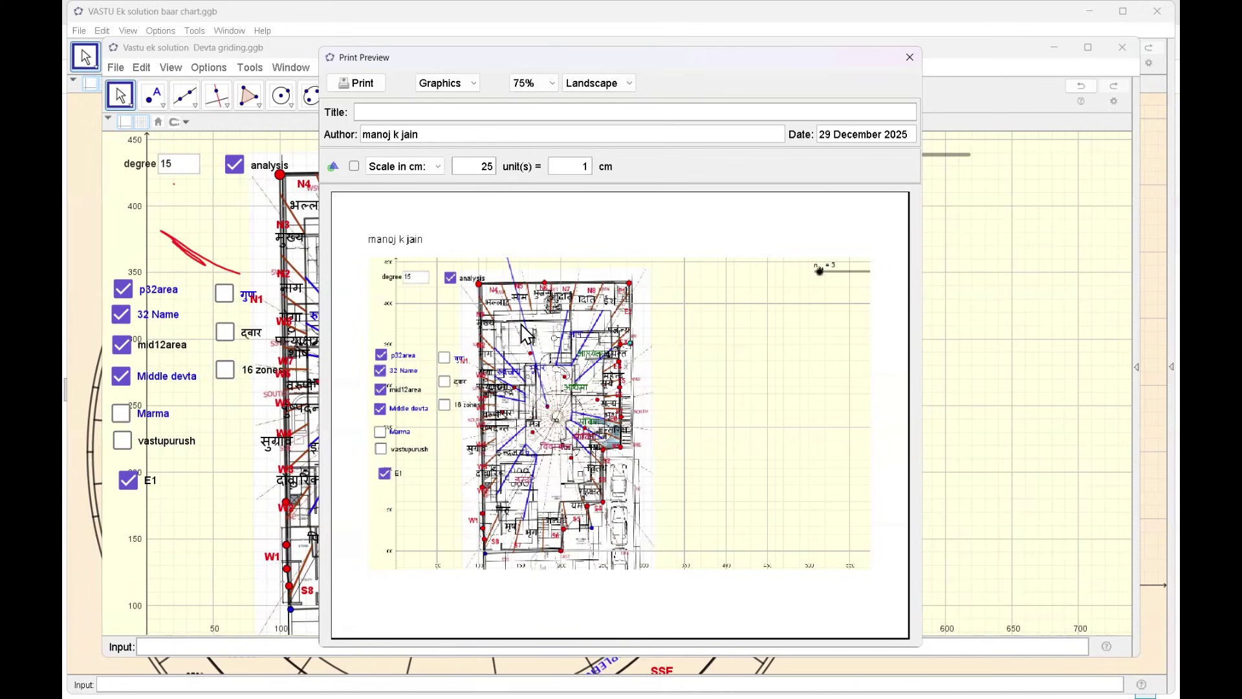
# - Print the plan with Microsoft Print to PDF and save the output on the Desktop as demo
pyautogui.click(364, 81)
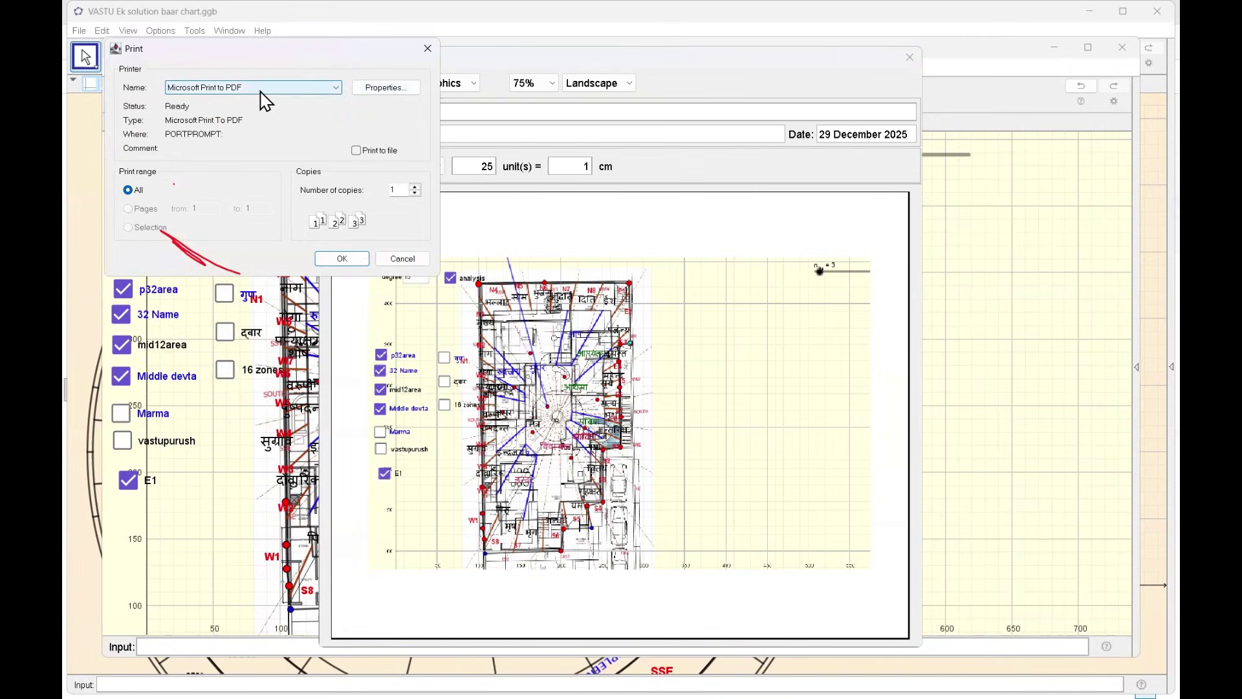
pyautogui.click(290, 87)
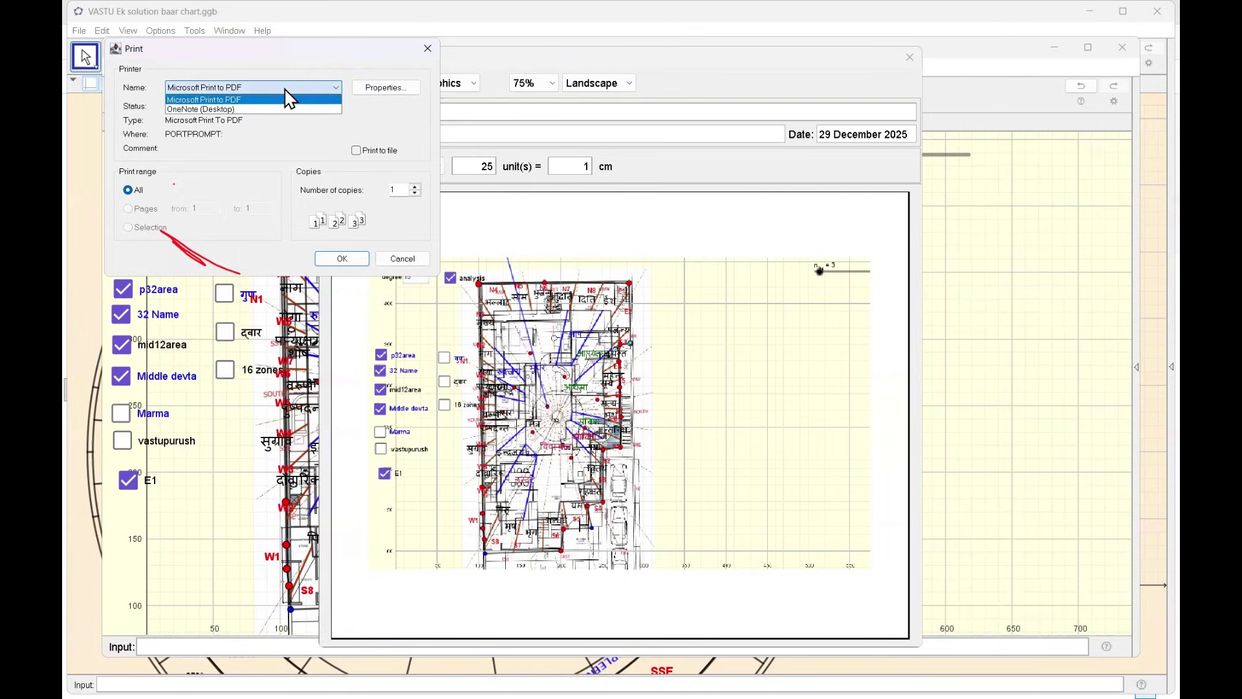
pyautogui.click(290, 99)
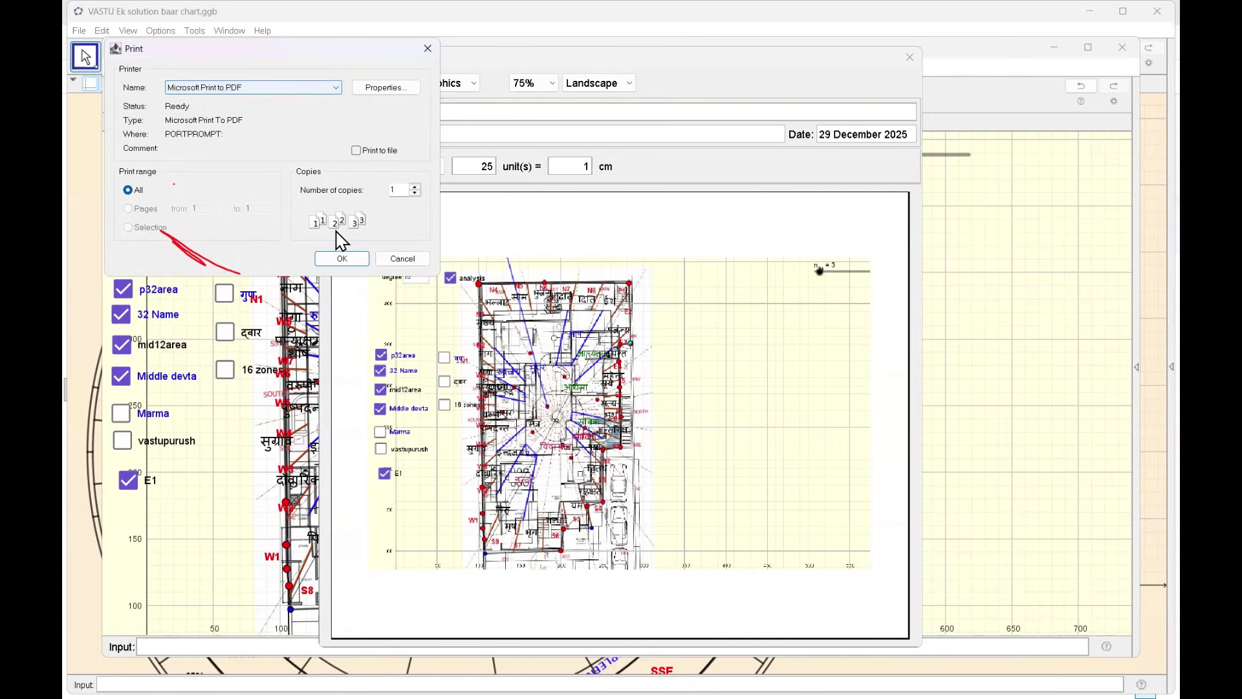
pyautogui.click(339, 258)
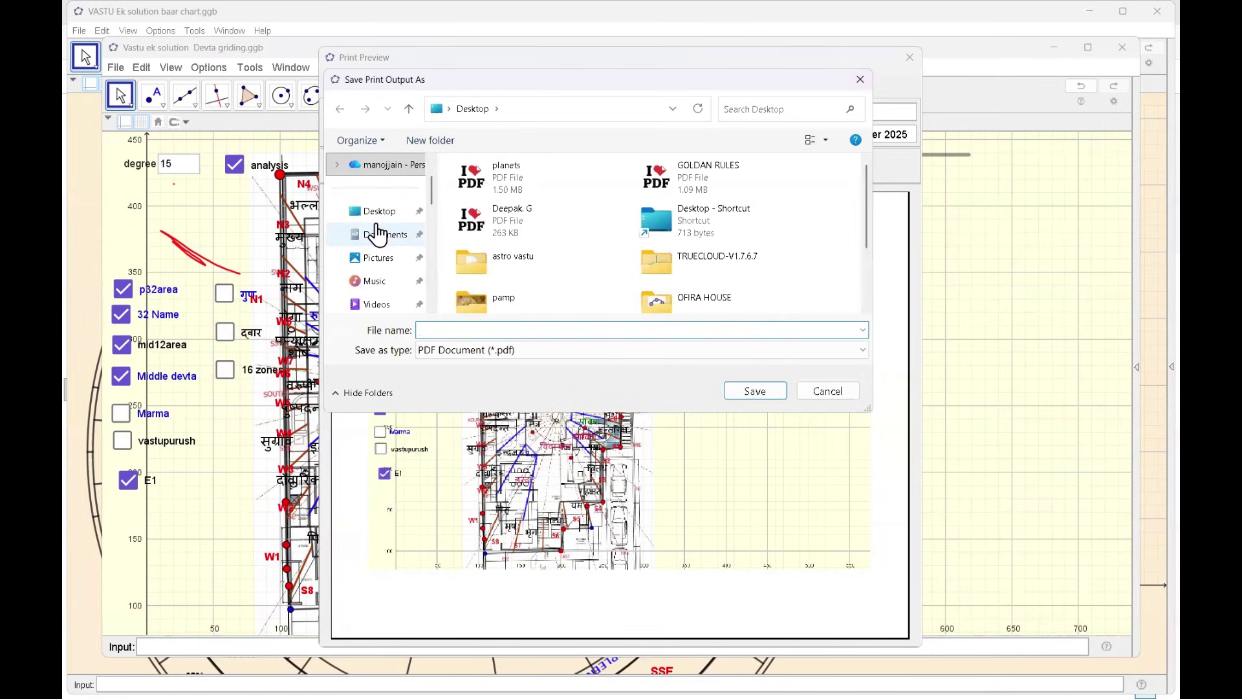
pyautogui.click(377, 214)
pyautogui.click(476, 325)
pyautogui.write('demo')
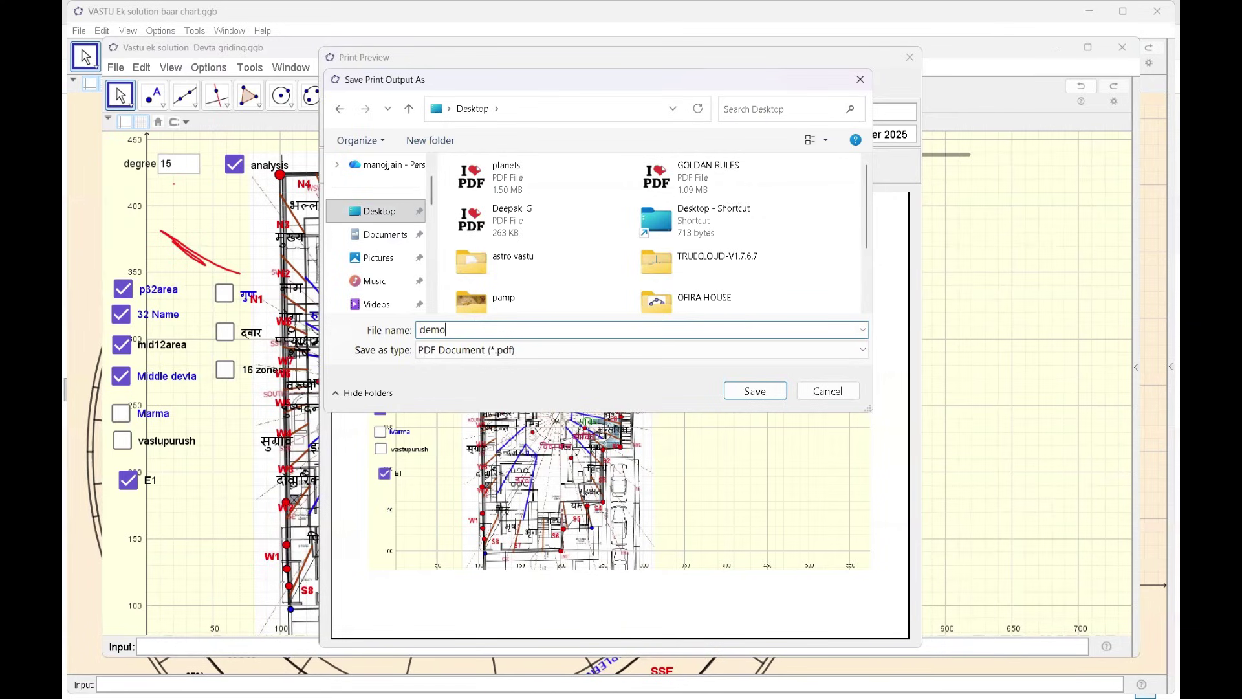
pyautogui.click(755, 392)
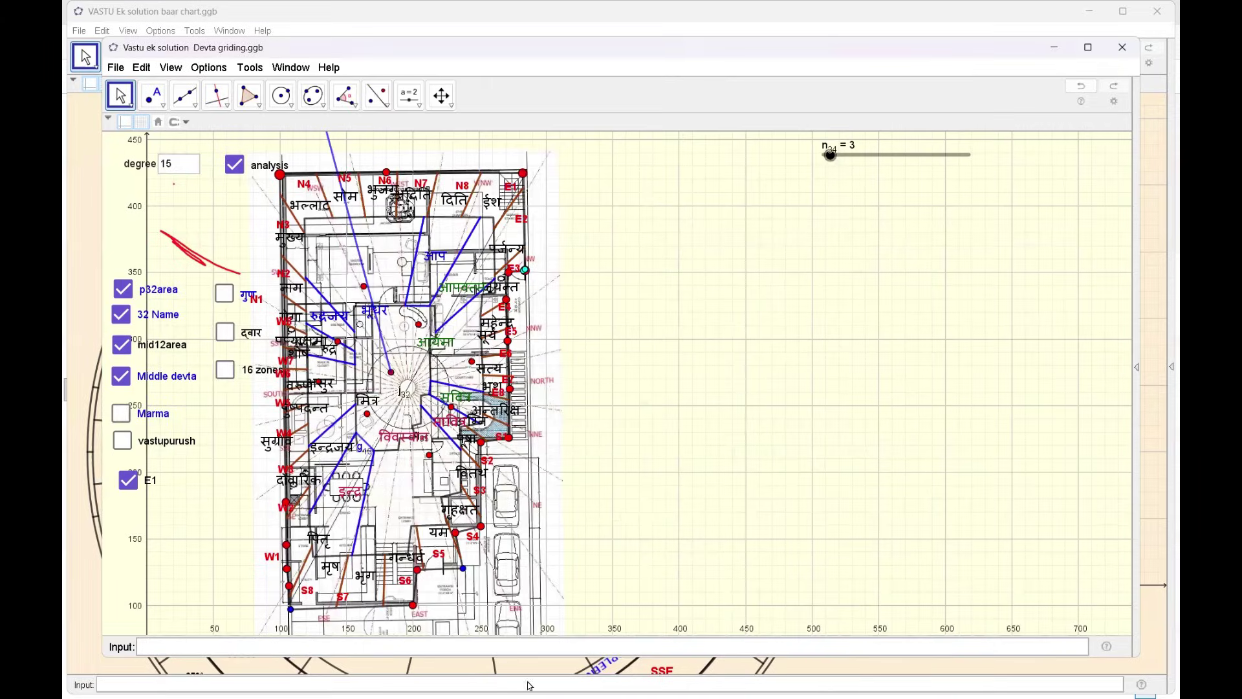
# - Switch to File Explorer, search the Desktop for demo, and open the PDF to inspect the printed plan up close
pyautogui.press('super')
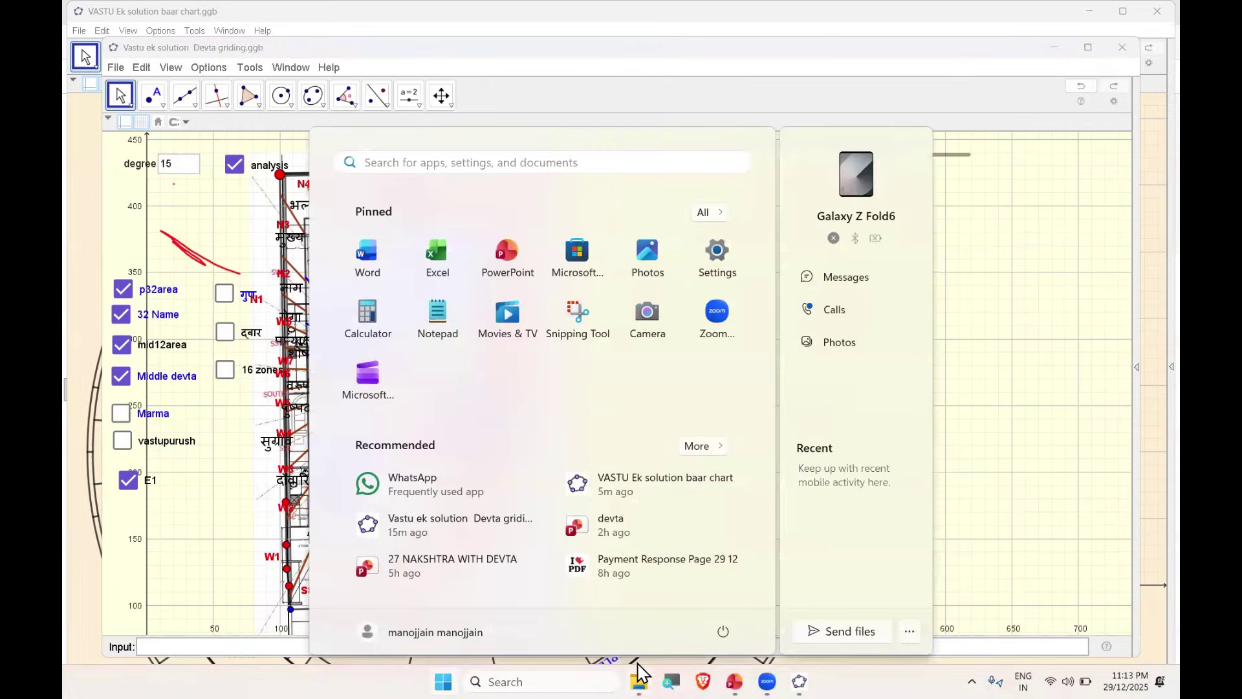
pyautogui.click(639, 680)
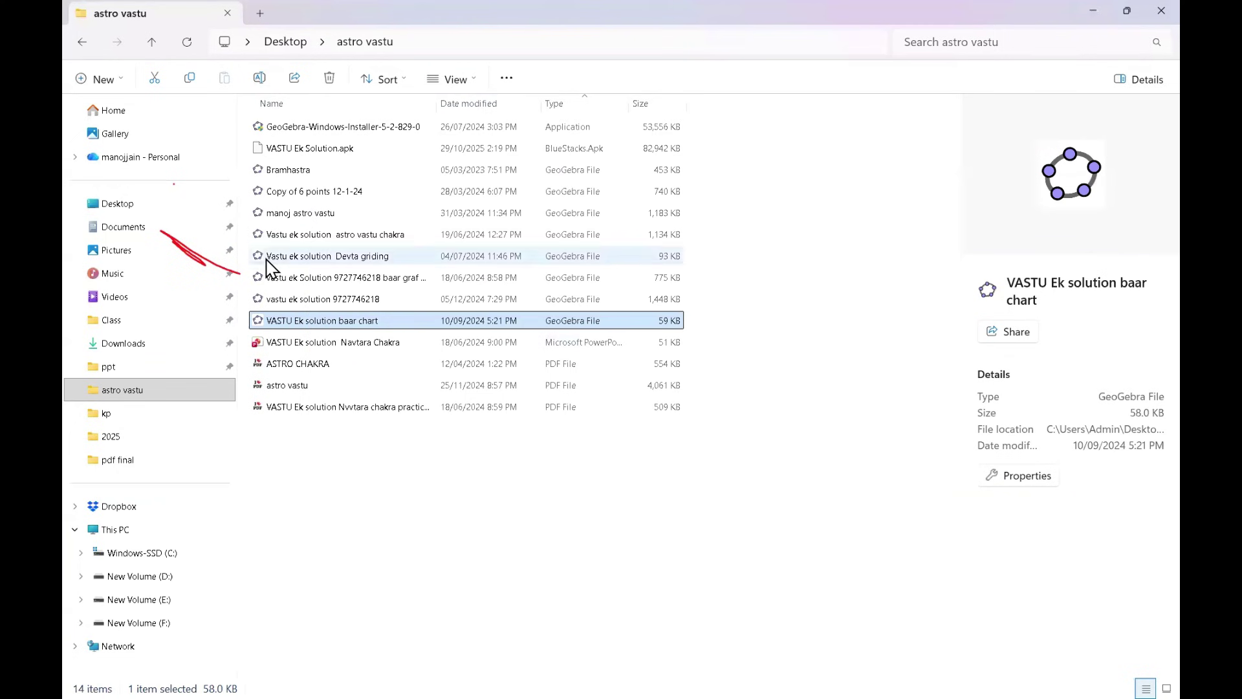
pyautogui.click(155, 204)
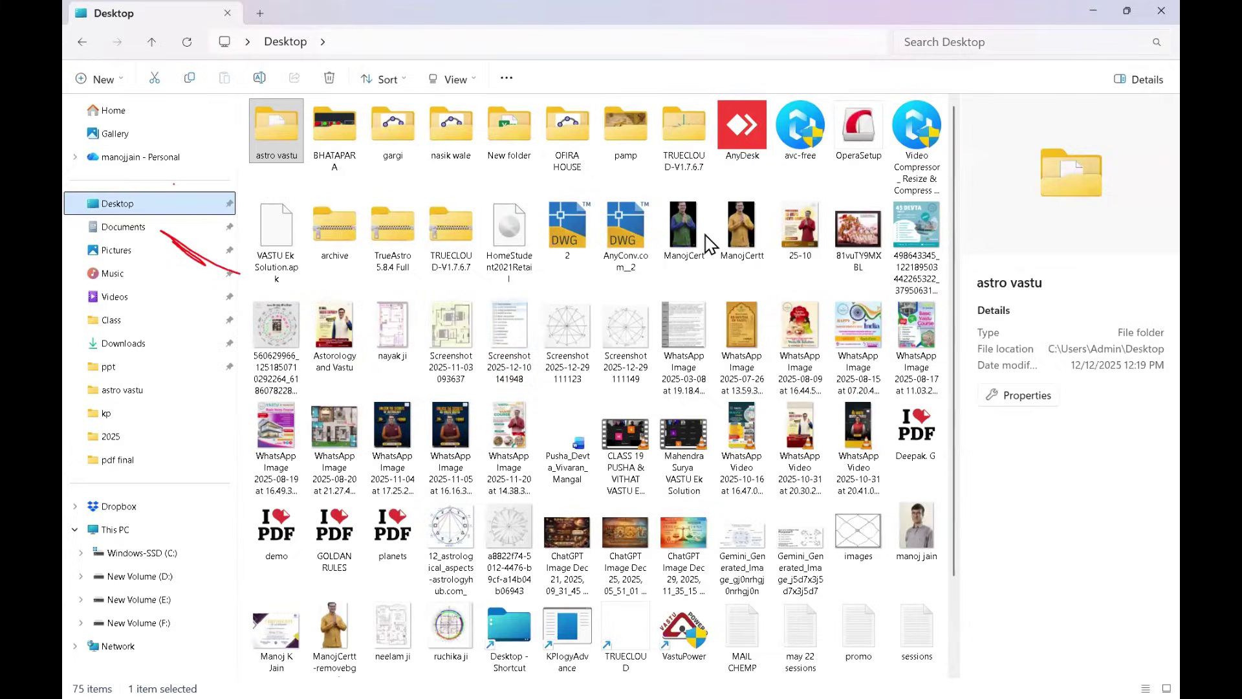
pyautogui.hotkey('ctrl', 'e')
pyautogui.write('demo')
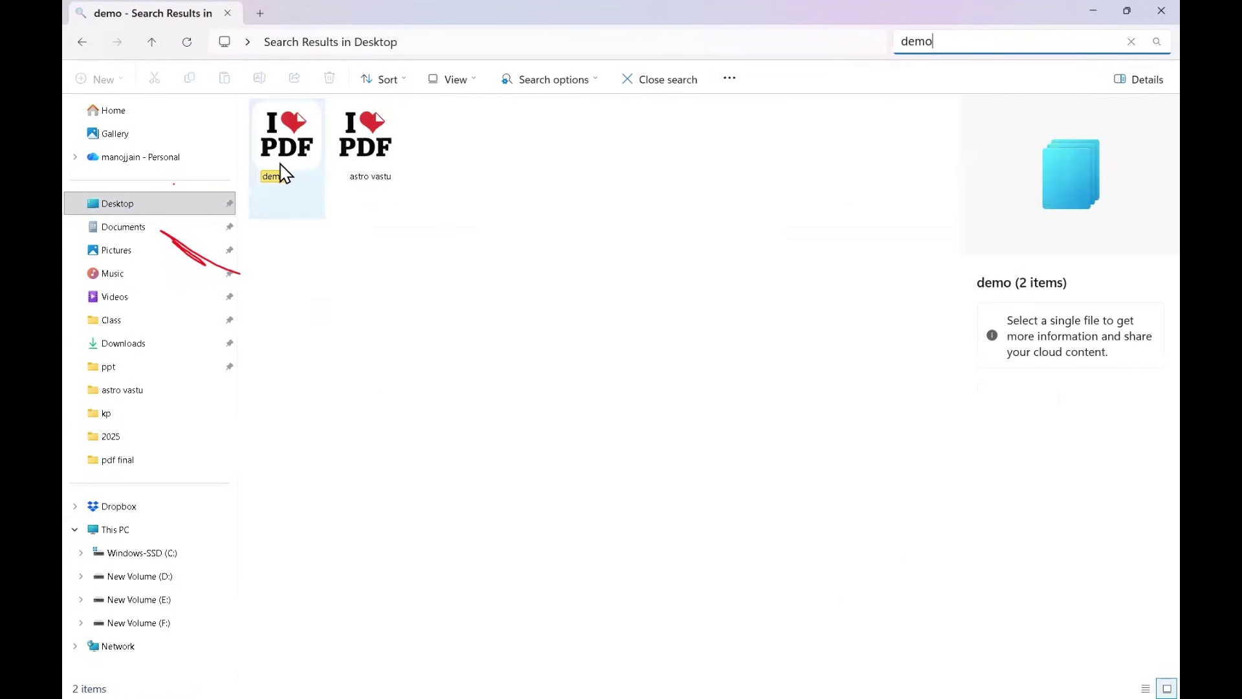
pyautogui.click(282, 173)
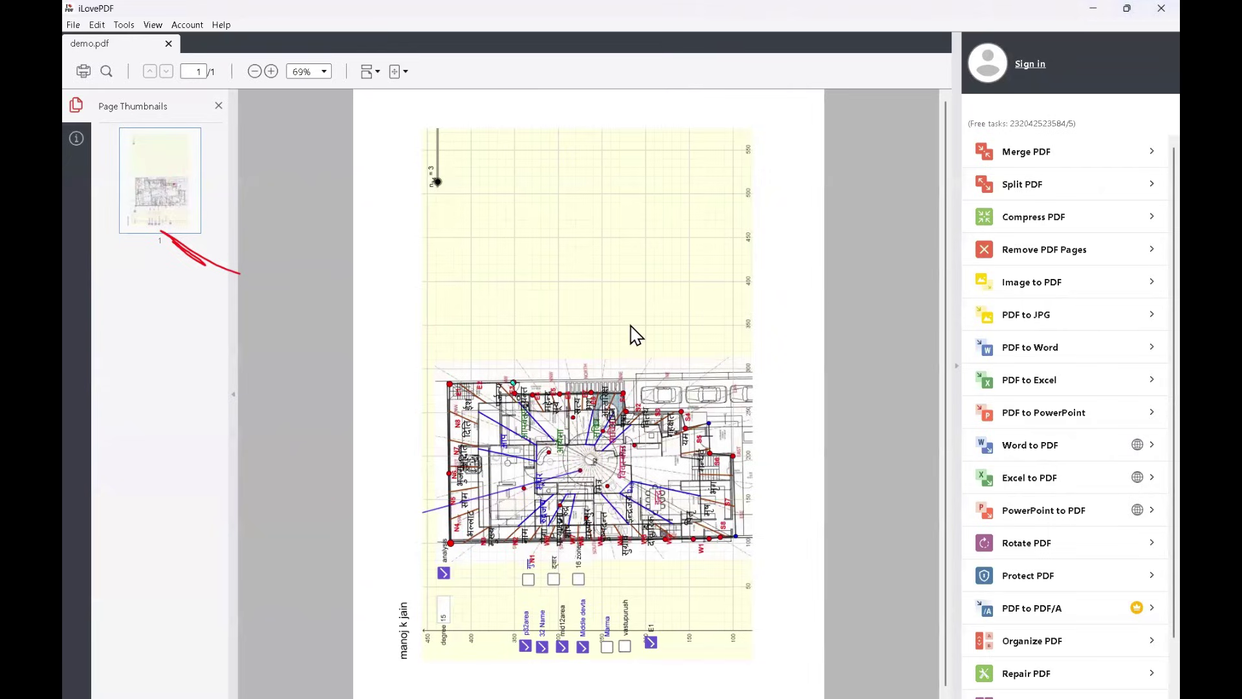
pyautogui.scroll(4, 521, 507)
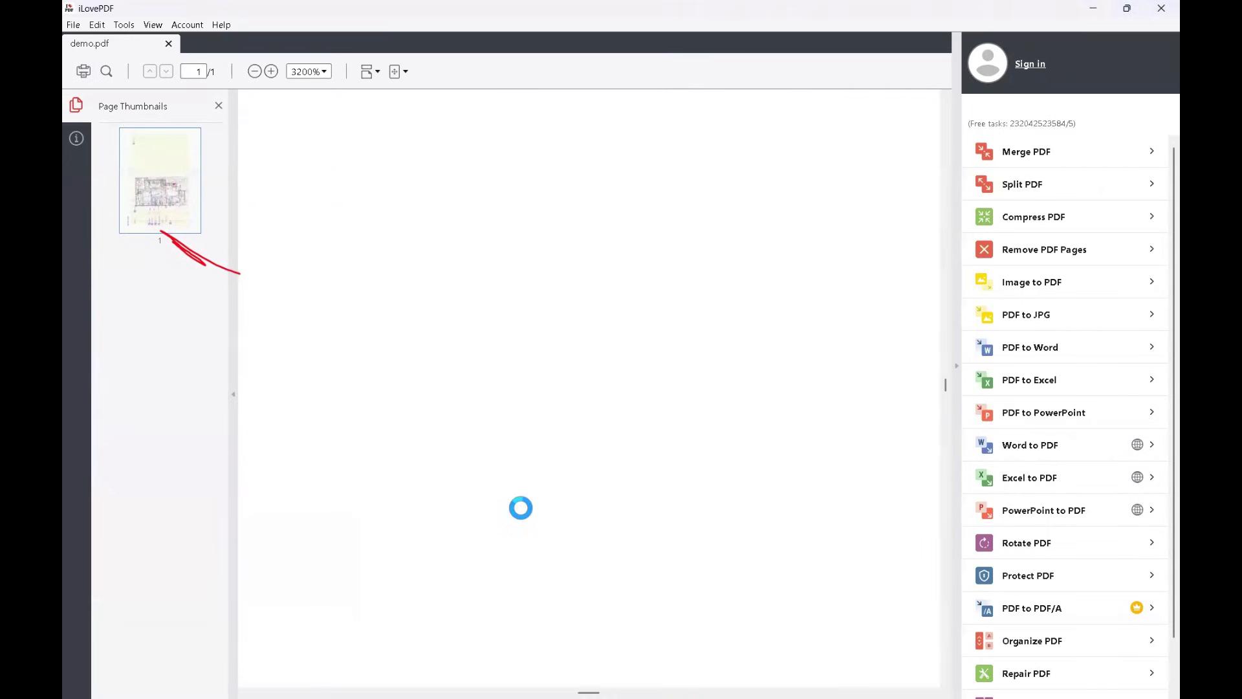
pyautogui.scroll(1, 521, 507)
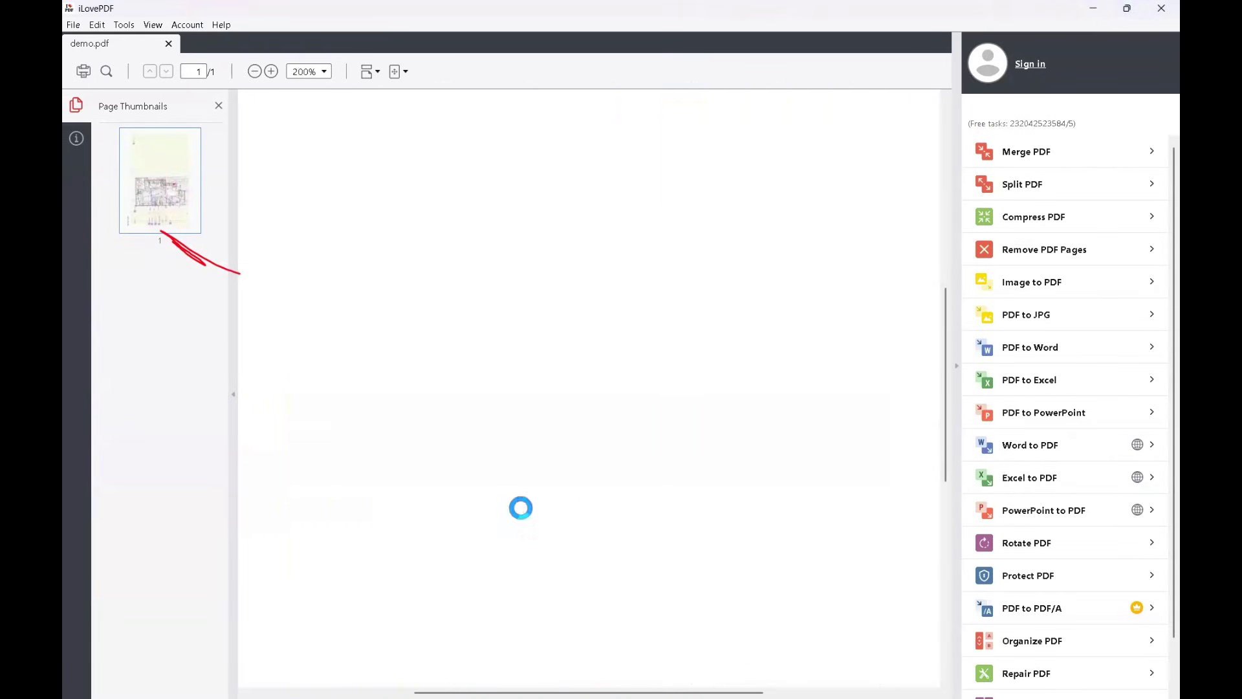